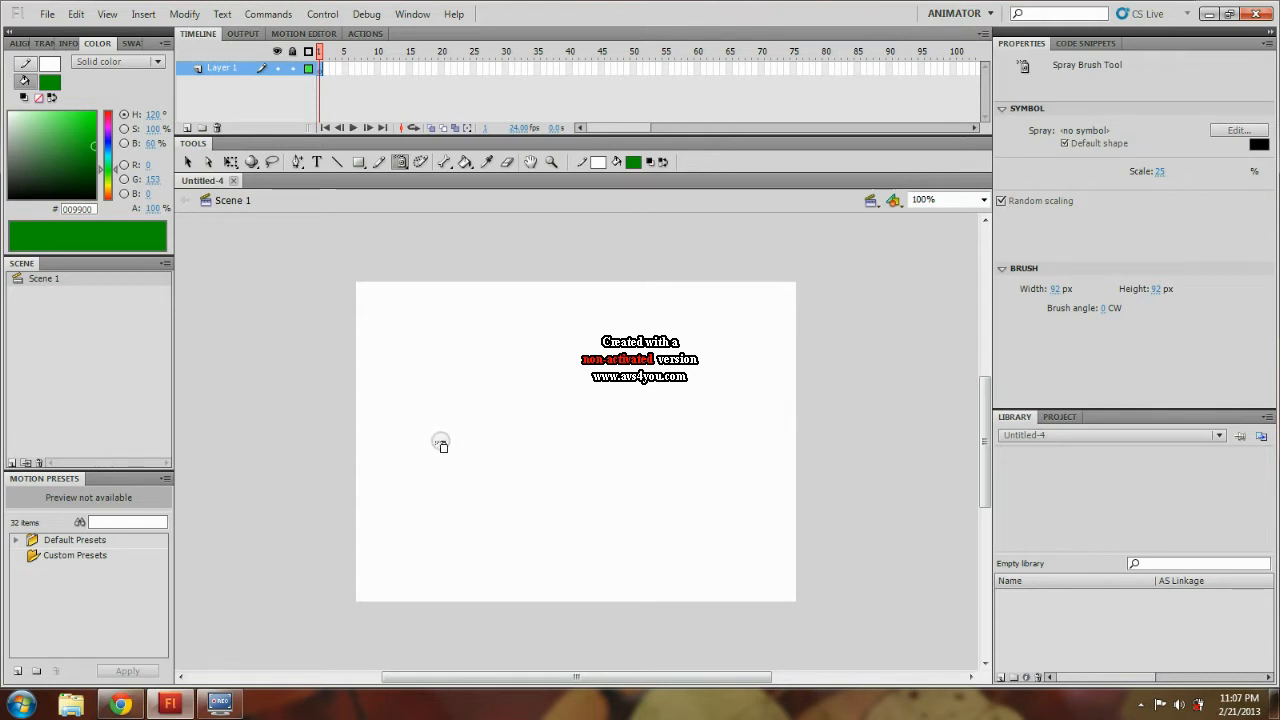
Spray black dots across the middle of the stage with the Spray Brush tool, keeping random scaling on.
left_click(400, 162)
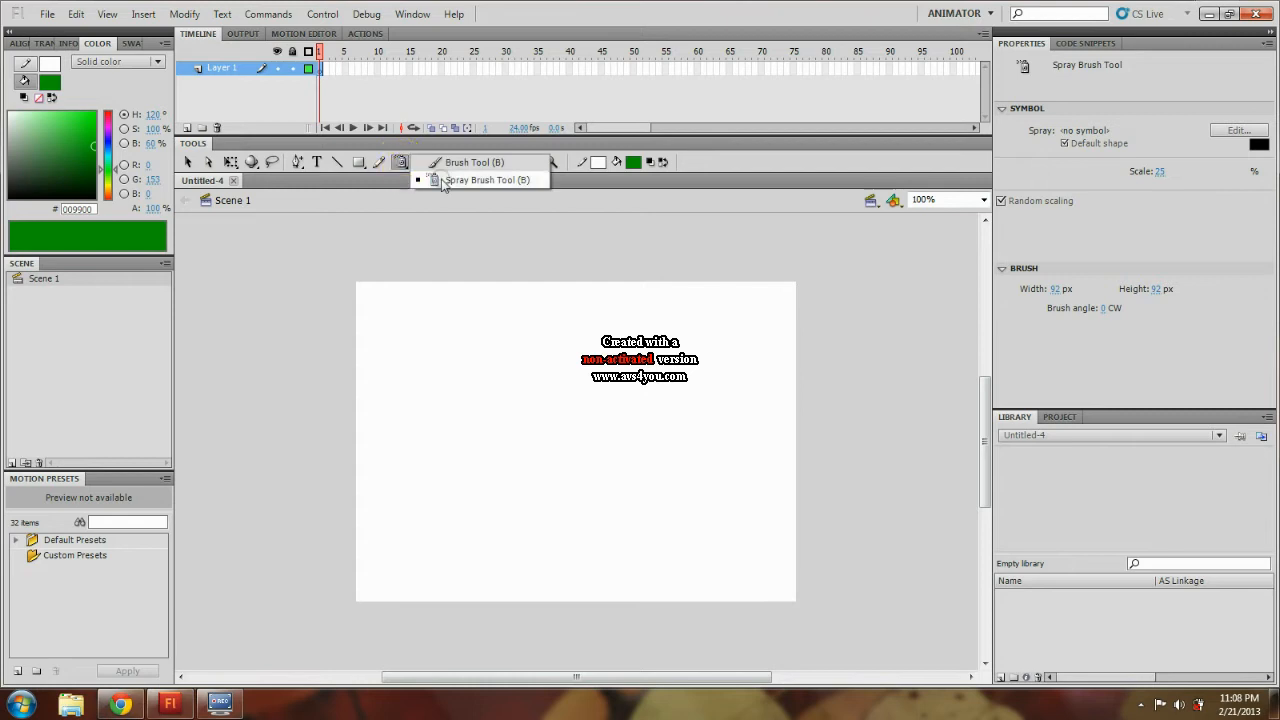
left_click(442, 181)
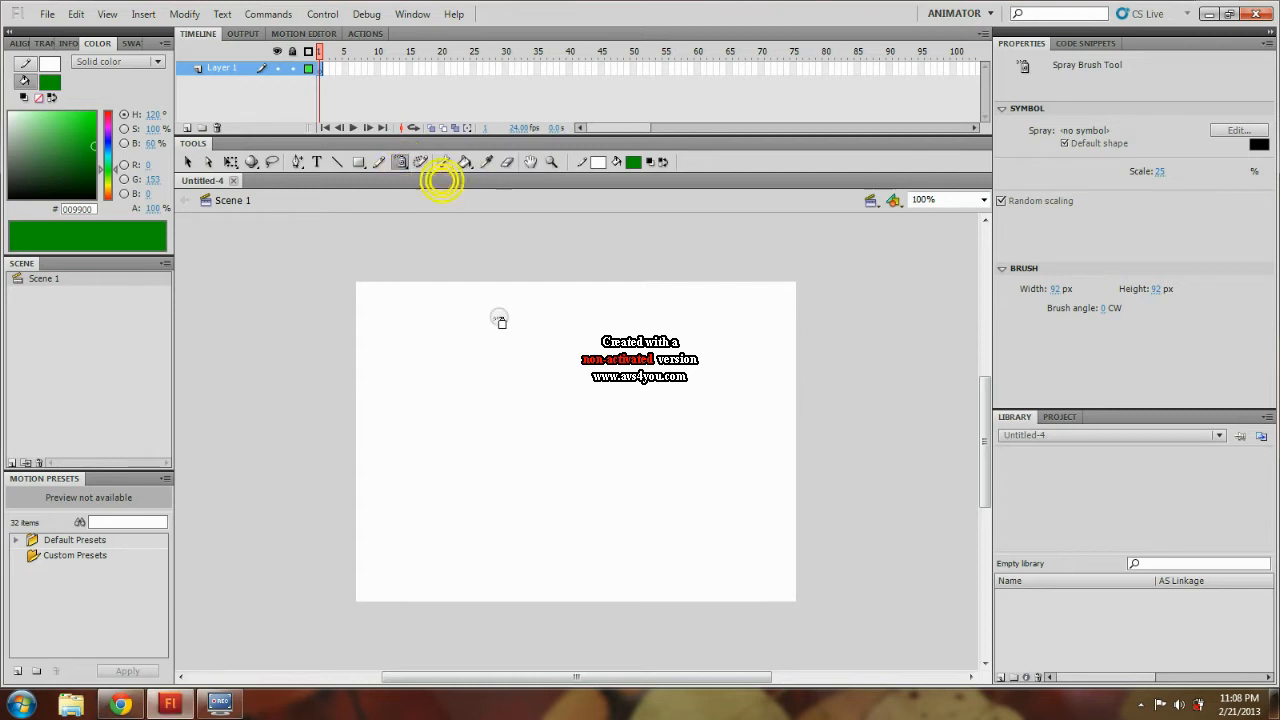
mouse_move(443, 470)
left_mouse_down()
mouse_move(477, 462)
mouse_move(532, 481)
mouse_move(586, 472)
mouse_move(622, 442)
mouse_move(682, 449)
mouse_move(720, 411)
mouse_move(630, 412)
mouse_move(569, 444)
mouse_move(491, 440)
mouse_move(488, 406)
mouse_move(723, 437)
mouse_move(726, 395)
mouse_move(476, 420)
mouse_move(543, 417)
left_mouse_up()
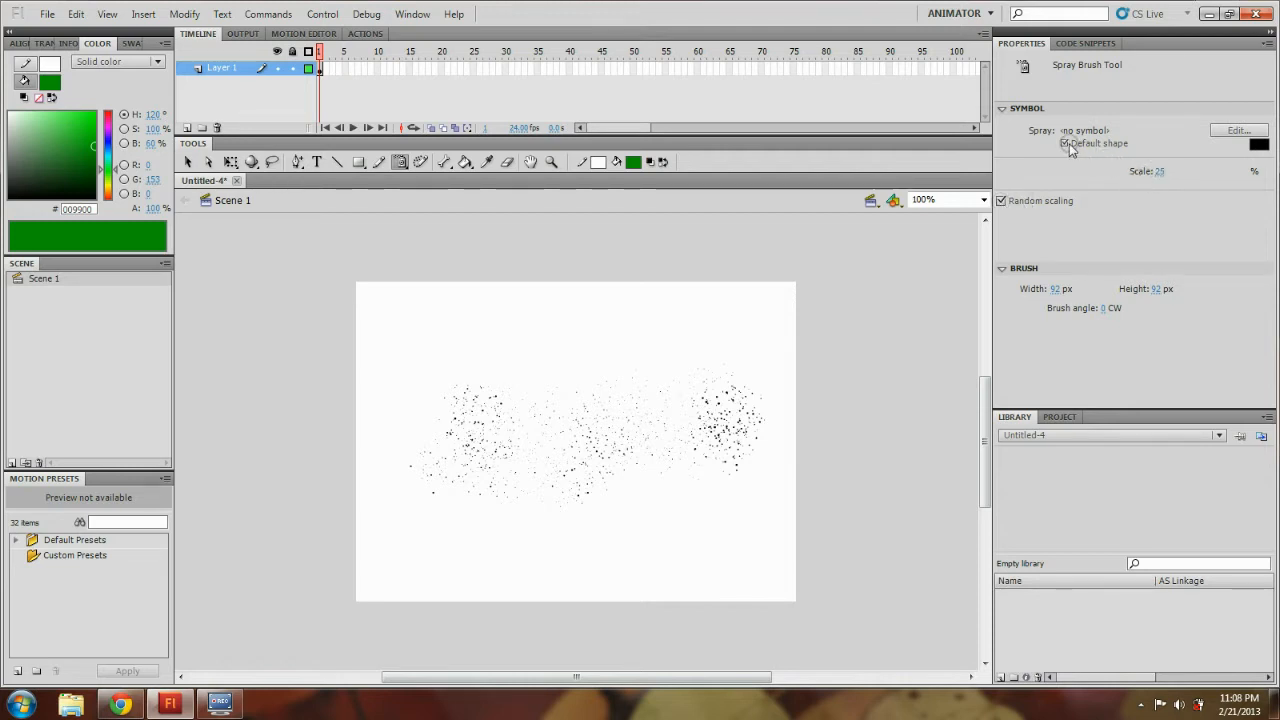
Turn off random scaling for the spray brush and spray more dots across the stage.
left_click(1002, 200)
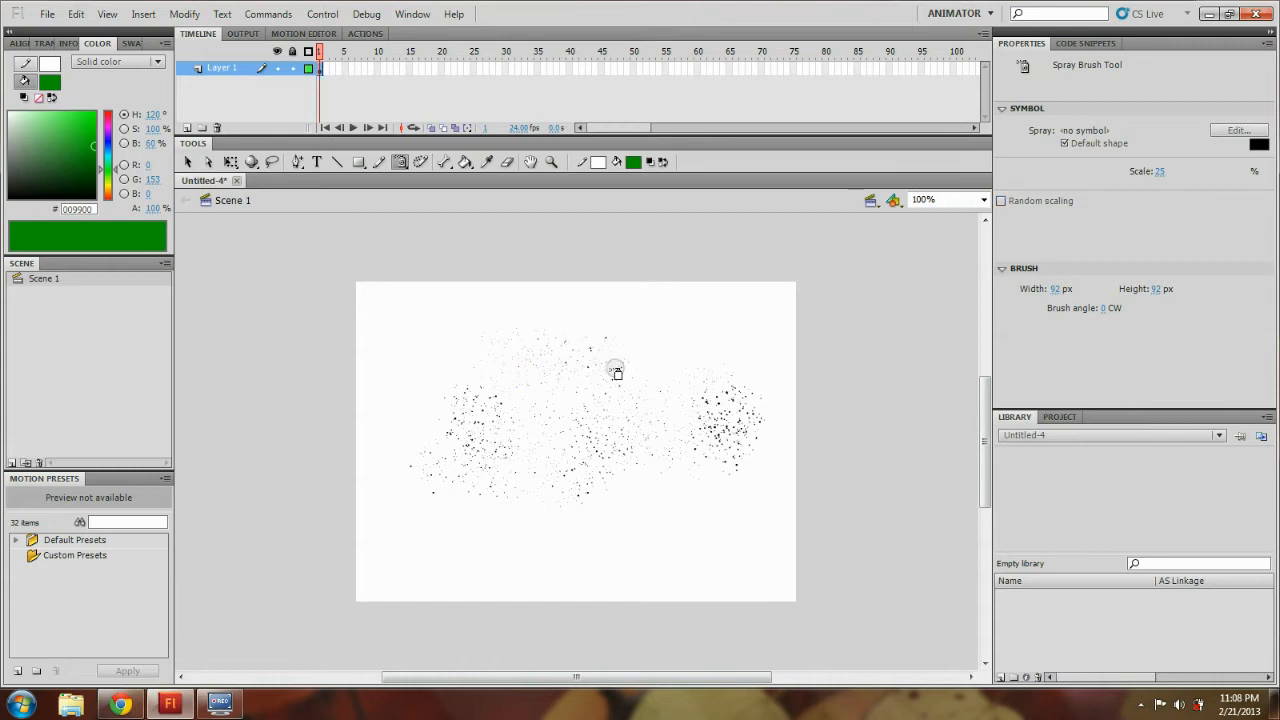
left_click(664, 325)
mouse_move(664, 325)
left_mouse_down()
mouse_move(468, 359)
mouse_move(486, 337)
mouse_move(691, 369)
mouse_move(723, 349)
left_mouse_up()
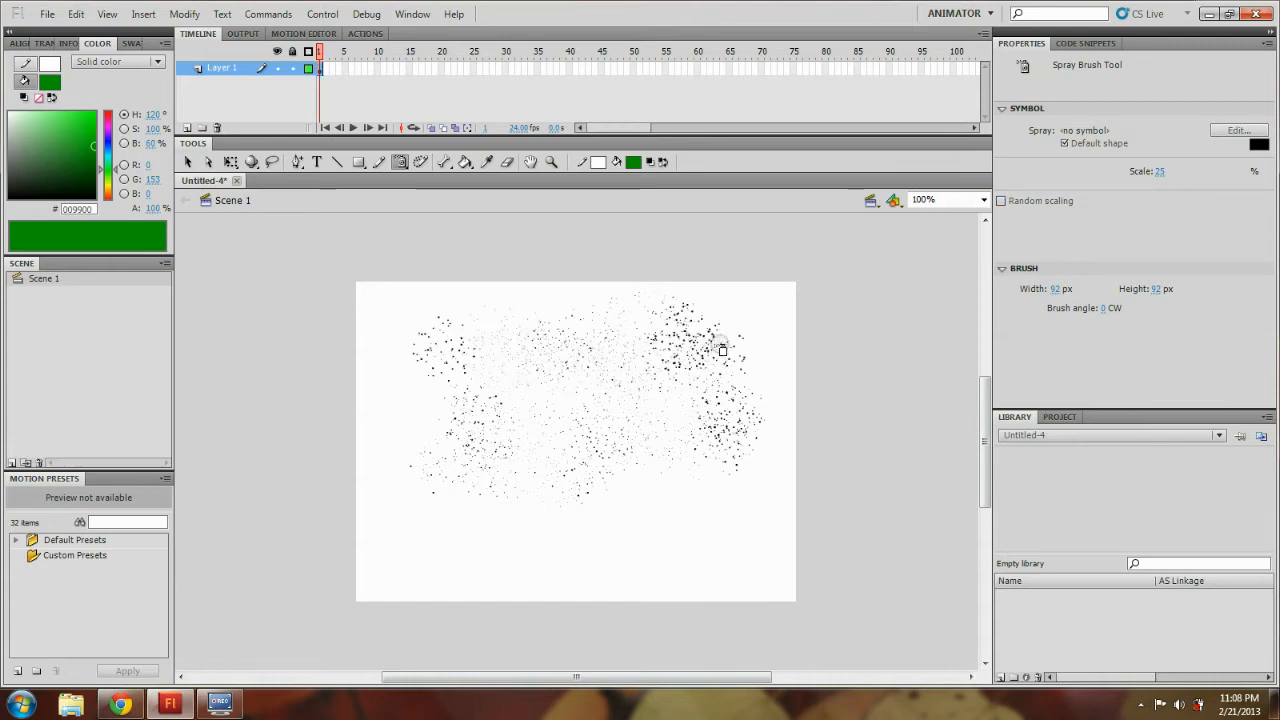
mouse_move(497, 413)
left_mouse_down()
mouse_move(432, 447)
mouse_move(506, 462)
mouse_move(746, 432)
mouse_move(739, 463)
mouse_move(539, 520)
mouse_move(390, 495)
mouse_move(627, 534)
mouse_move(722, 521)
mouse_move(666, 539)
mouse_move(714, 470)
left_mouse_up()
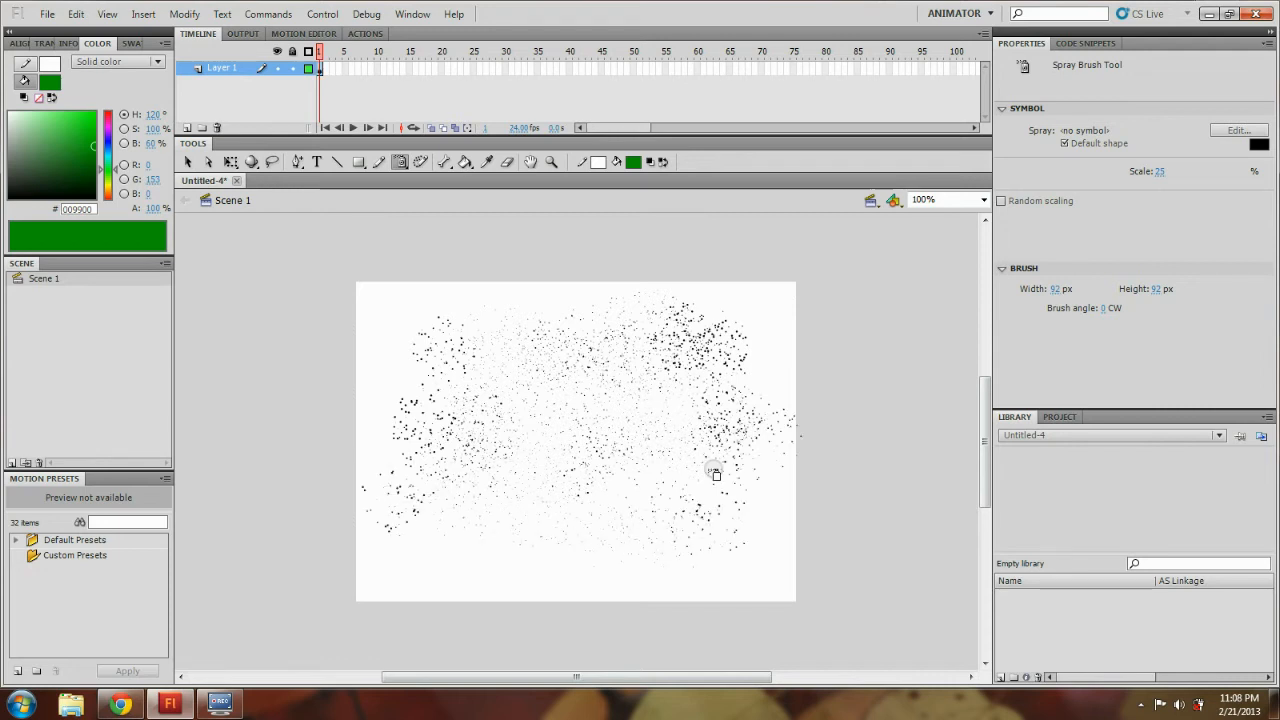
Increase the spray brush scale to 128% and spray larger dots over the stage.
left_click(1157, 172)
left_click_drag(1191, 177, 1215, 178)
mouse_move(607, 415)
left_mouse_down()
mouse_move(724, 393)
mouse_move(693, 391)
mouse_move(539, 448)
mouse_move(504, 405)
mouse_move(671, 423)
mouse_move(729, 393)
mouse_move(570, 438)
mouse_move(536, 432)
mouse_move(659, 433)
mouse_move(697, 413)
left_mouse_up()
left_click_drag(1163, 172, 1216, 176)
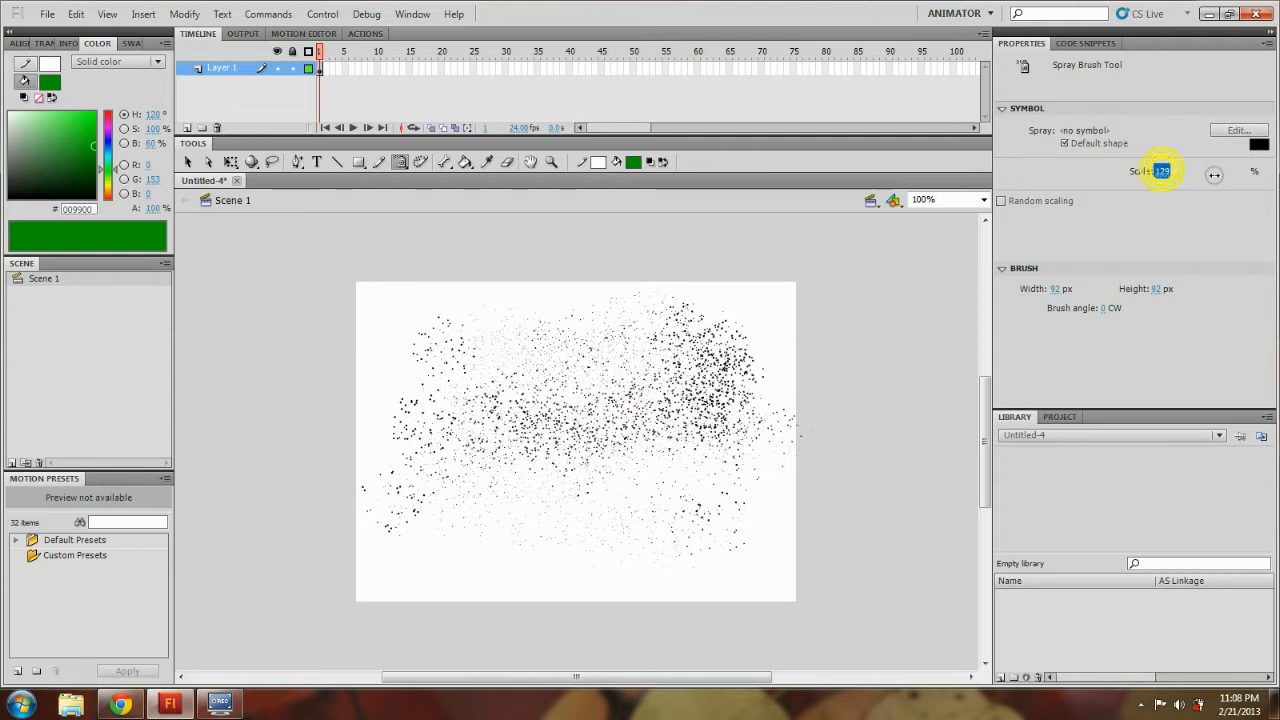
mouse_move(584, 459)
left_mouse_down()
mouse_move(716, 377)
mouse_move(583, 397)
mouse_move(406, 396)
mouse_move(713, 492)
mouse_move(457, 574)
mouse_move(420, 560)
mouse_move(623, 577)
mouse_move(716, 548)
left_mouse_up()
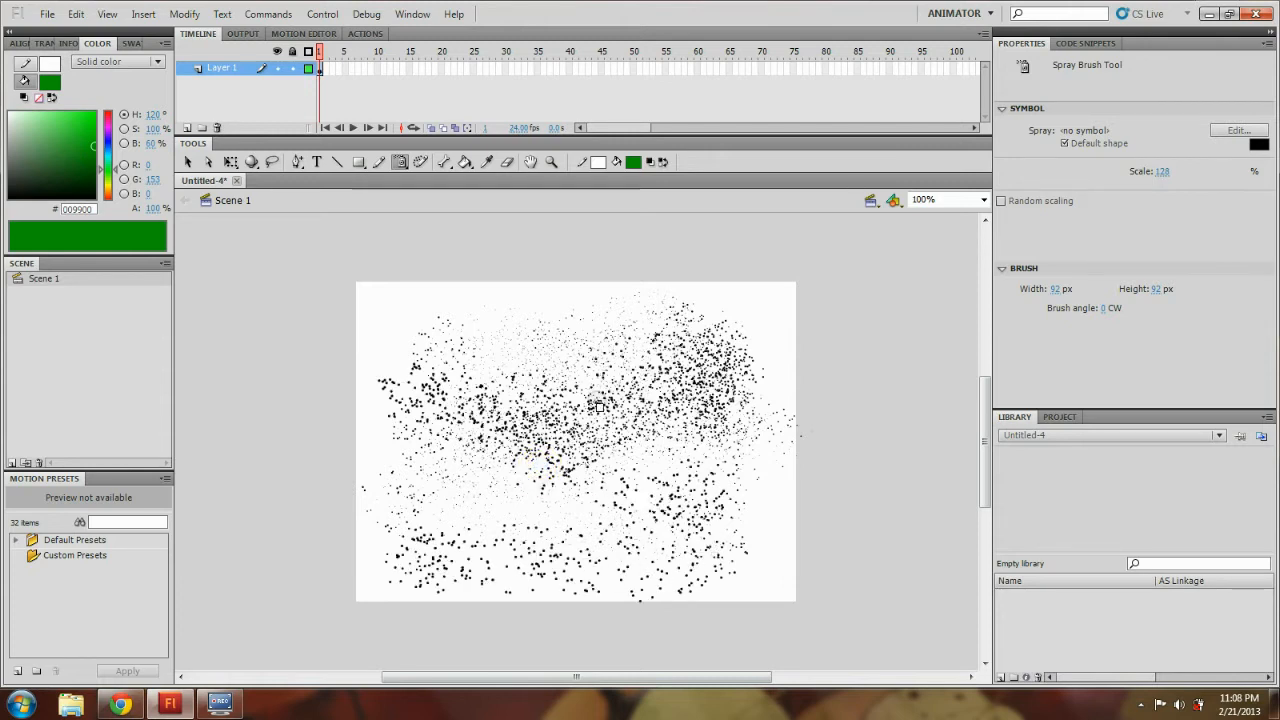
Reposition the separate spray groups on the stage one after another.
left_click(320, 69)
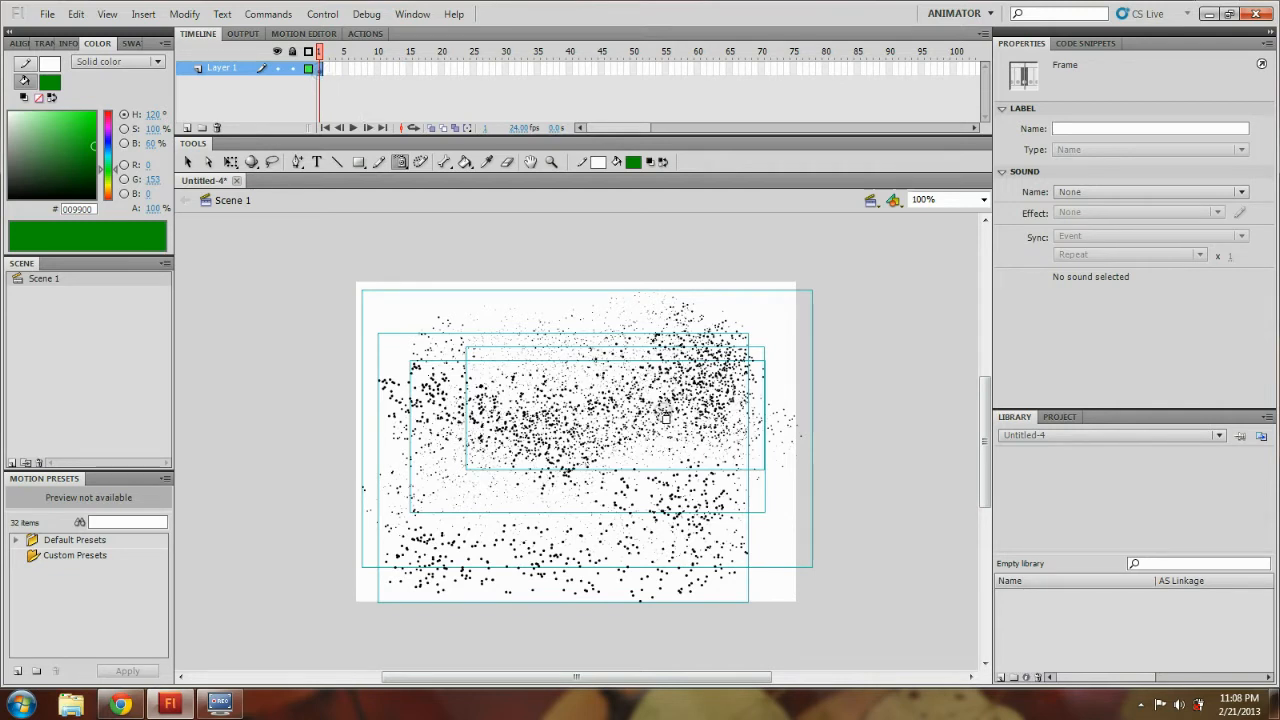
mouse_move(678, 404)
left_mouse_down()
mouse_move(700, 408)
mouse_move(705, 385)
mouse_move(643, 357)
left_mouse_up()
left_click(847, 313)
left_click_drag(730, 342, 608, 370)
left_click(725, 348)
left_click_drag(728, 349, 782, 364)
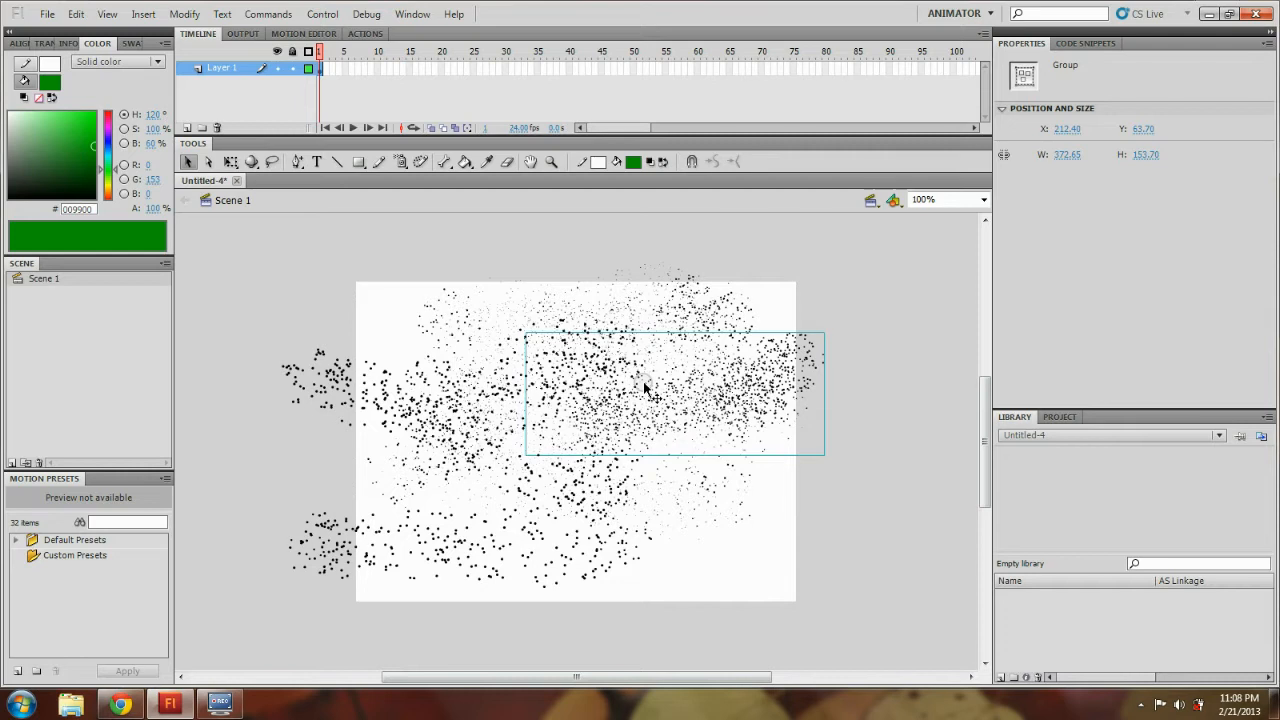
Delete all sprayed groups from frame 1 to clear the stage.
left_click(645, 390)
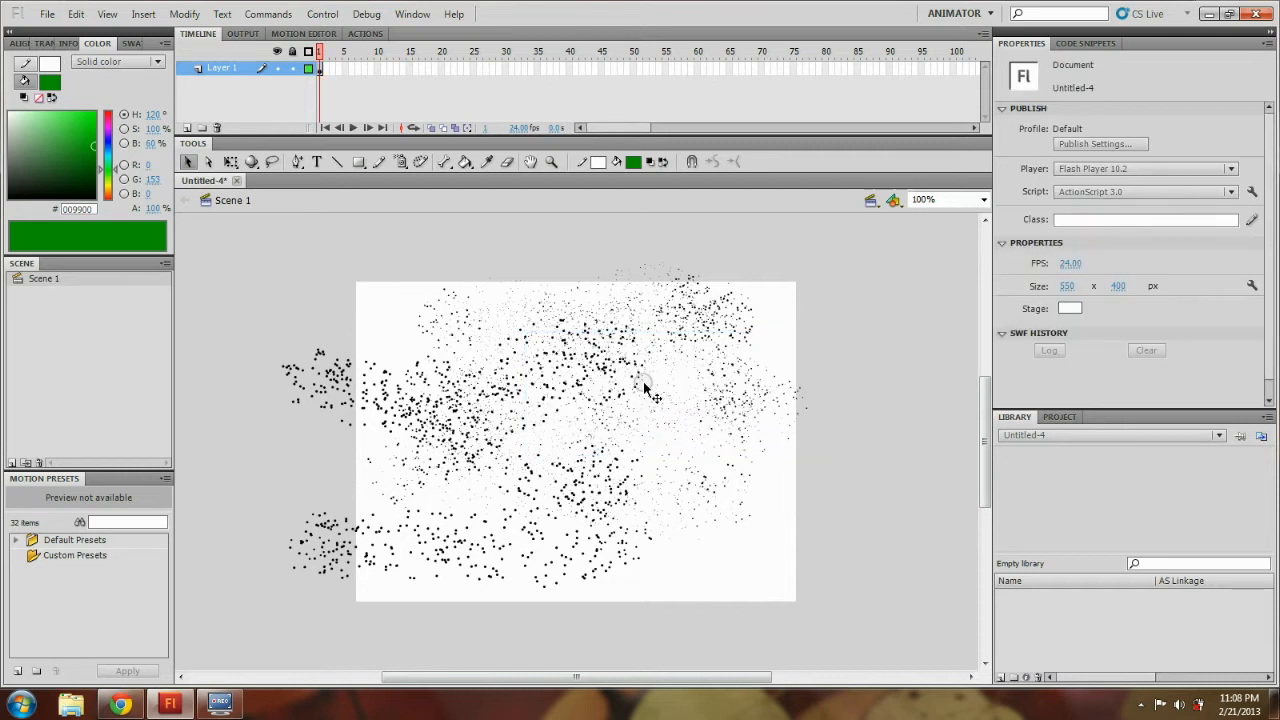
left_click(320, 72)
key("Delete")
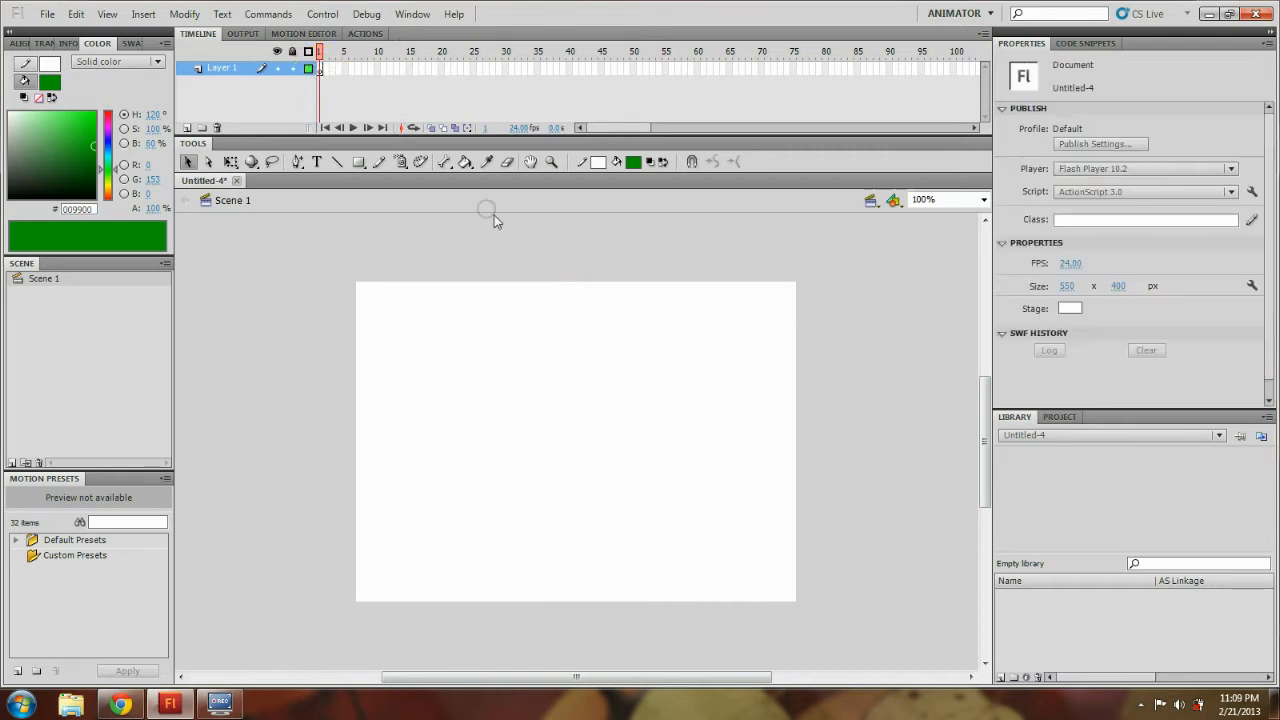
Paint a green vertical grass stem with one side branch using the Brush tool at its largest size.
left_click(400, 163)
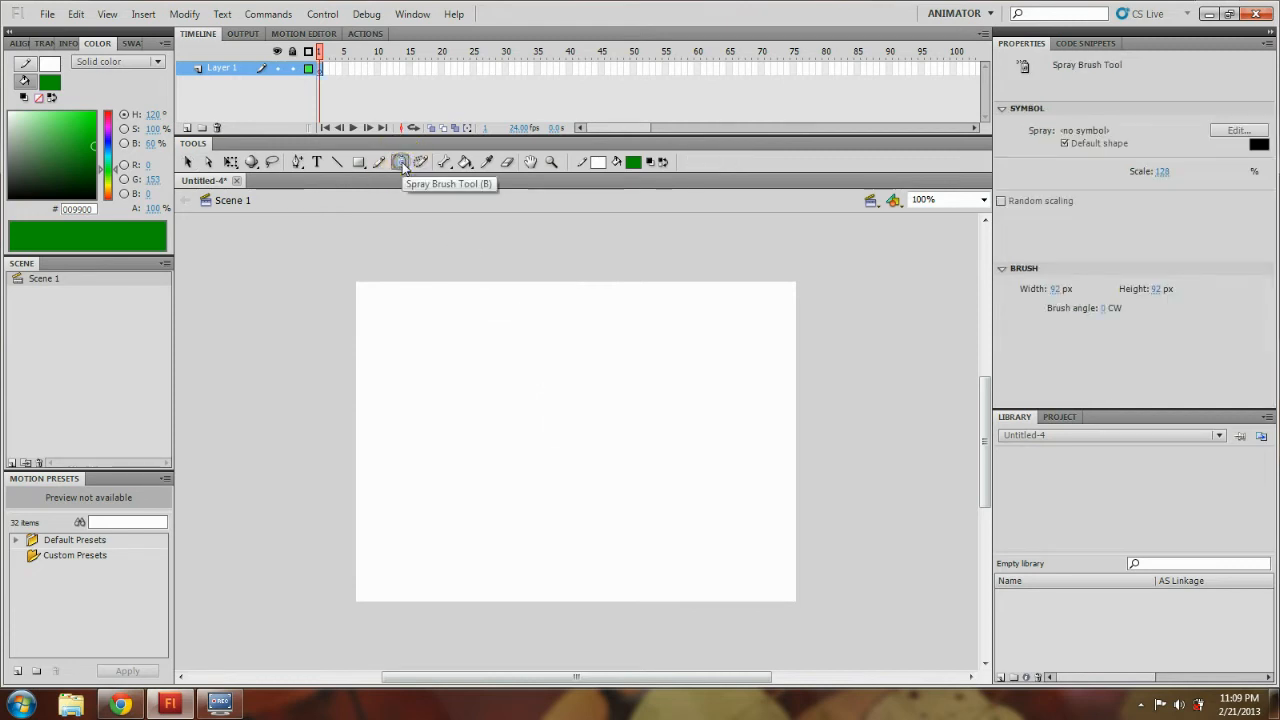
left_click(401, 164)
left_click(451, 165)
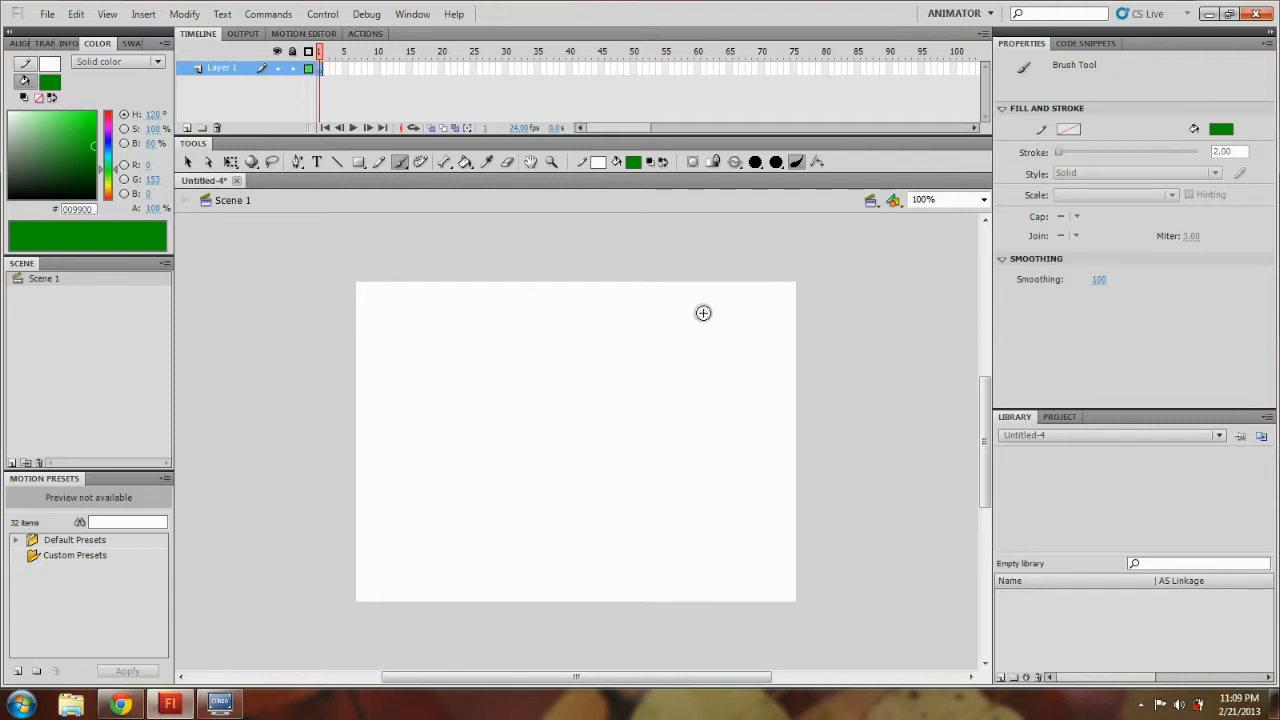
left_click(755, 162)
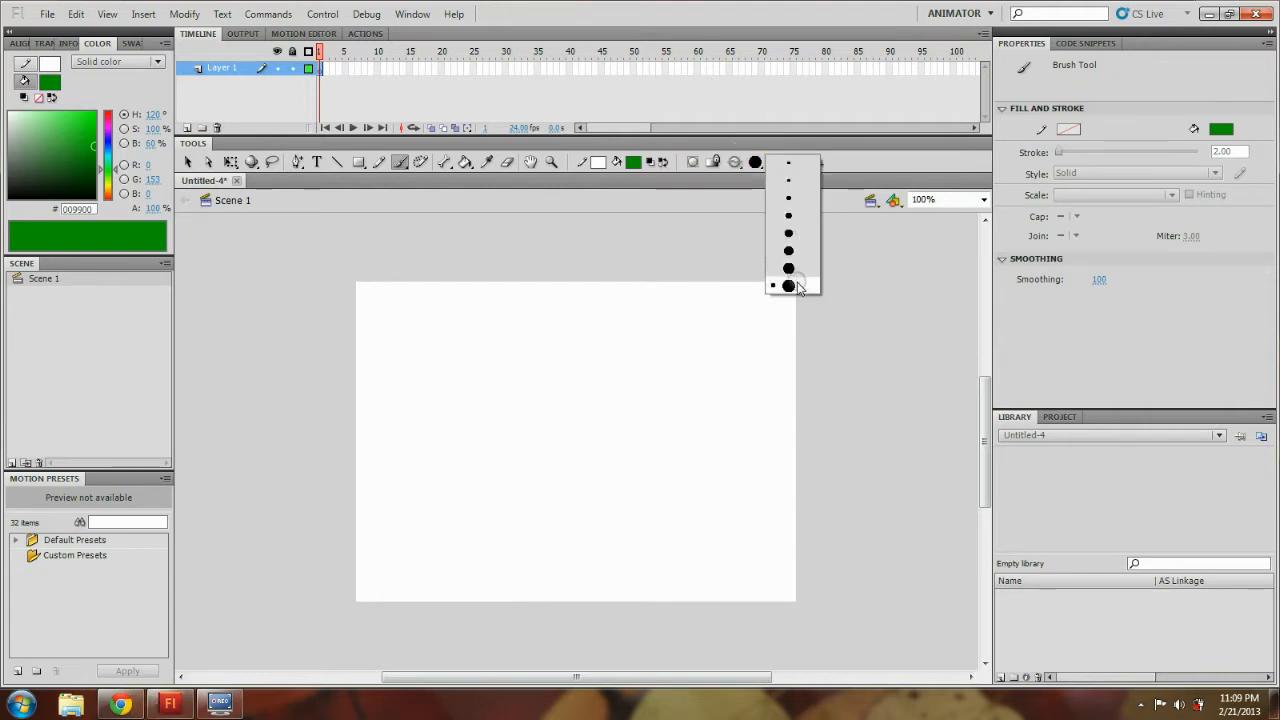
left_click(792, 286)
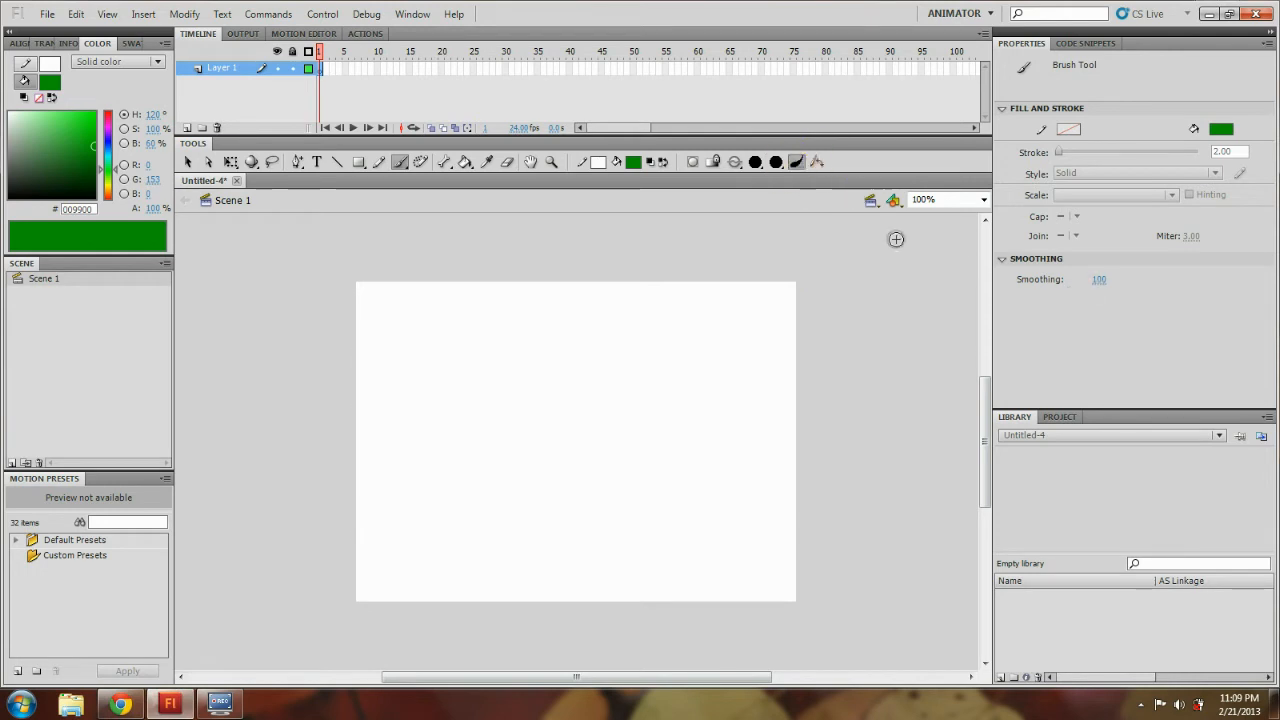
left_click(797, 163)
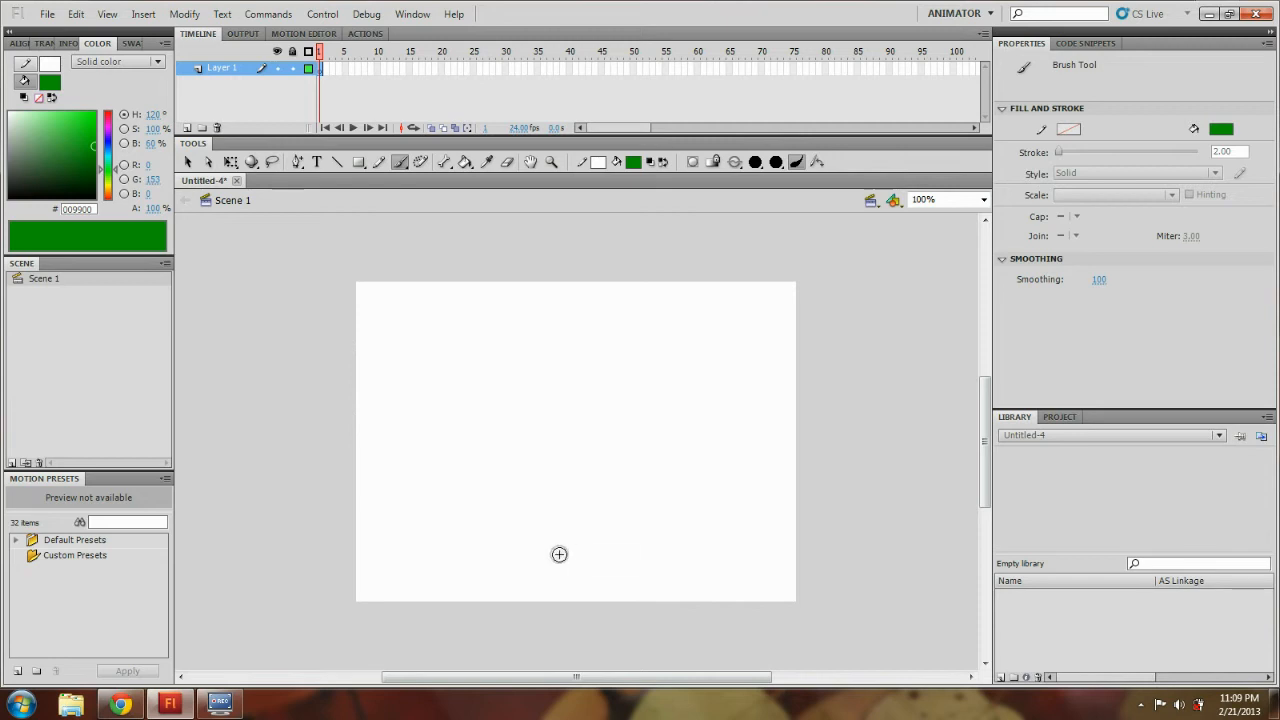
mouse_move(566, 570)
left_mouse_down()
mouse_move(556, 387)
mouse_move(570, 300)
left_mouse_up()
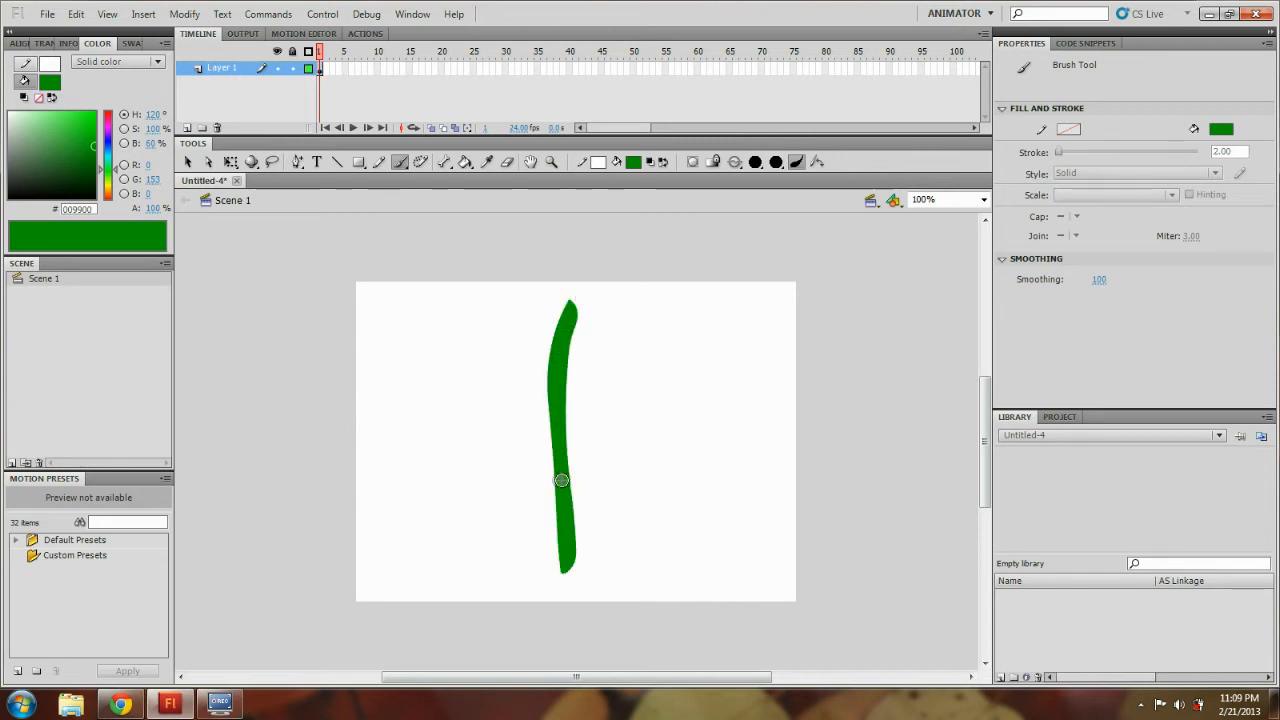
left_click_drag(566, 484, 604, 410)
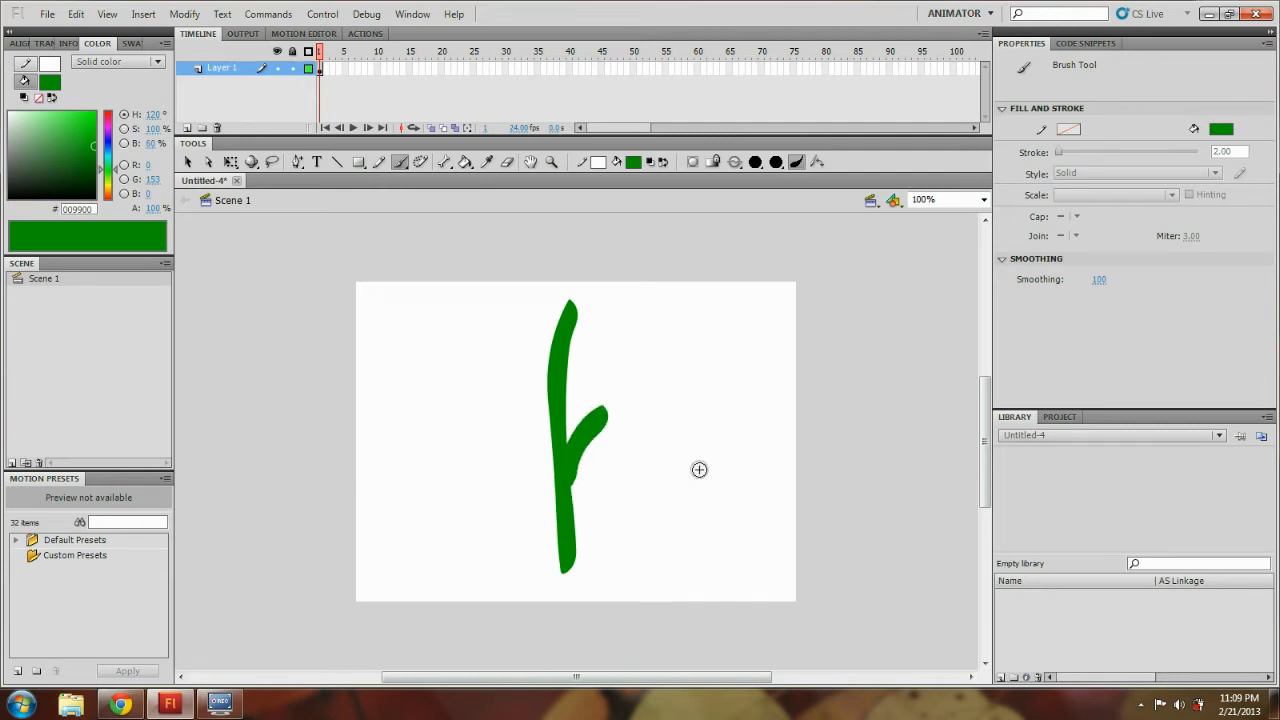
Add a chain of four bones through the main stem from its base to its tip with the Bone tool.
left_click(446, 166)
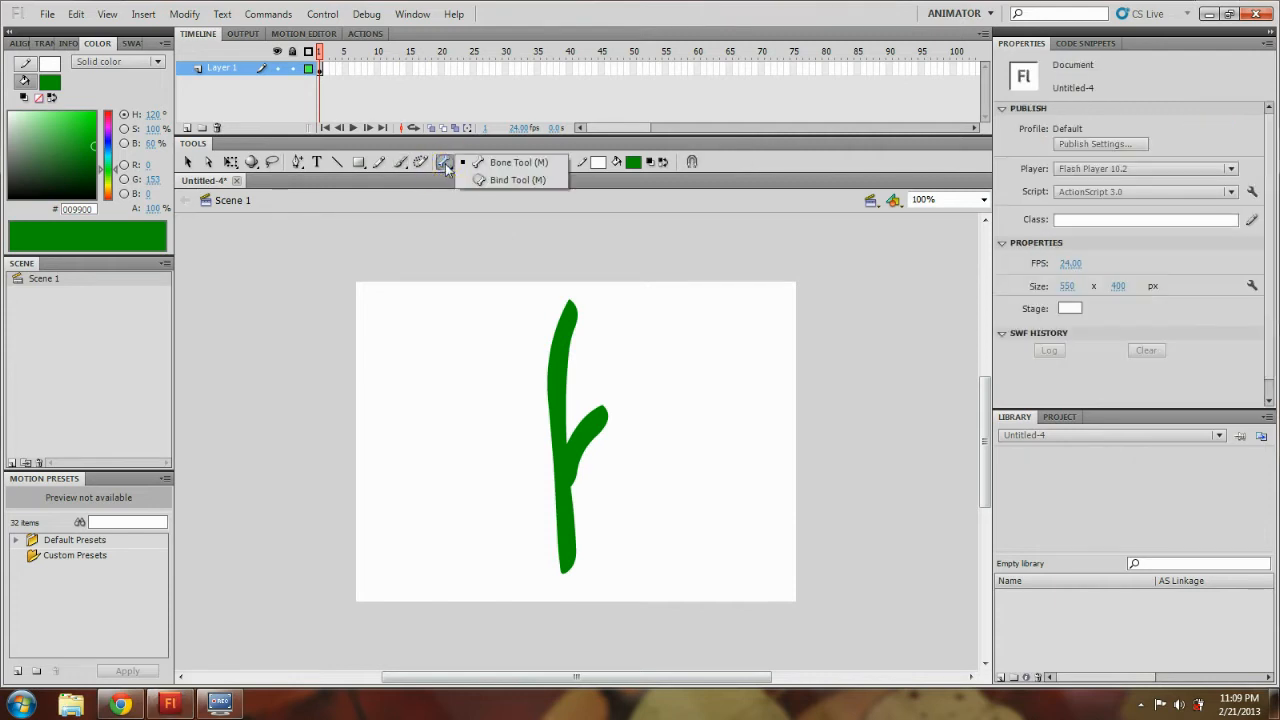
left_click(508, 166)
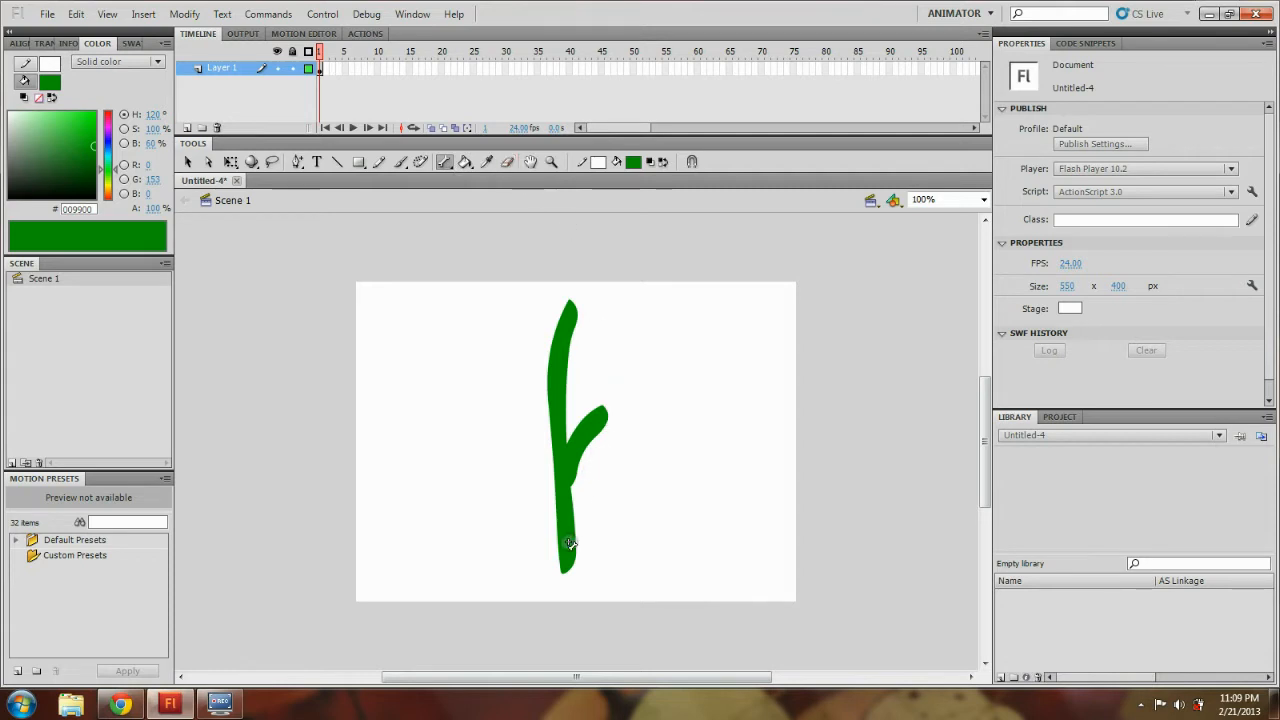
left_click_drag(568, 560, 562, 470)
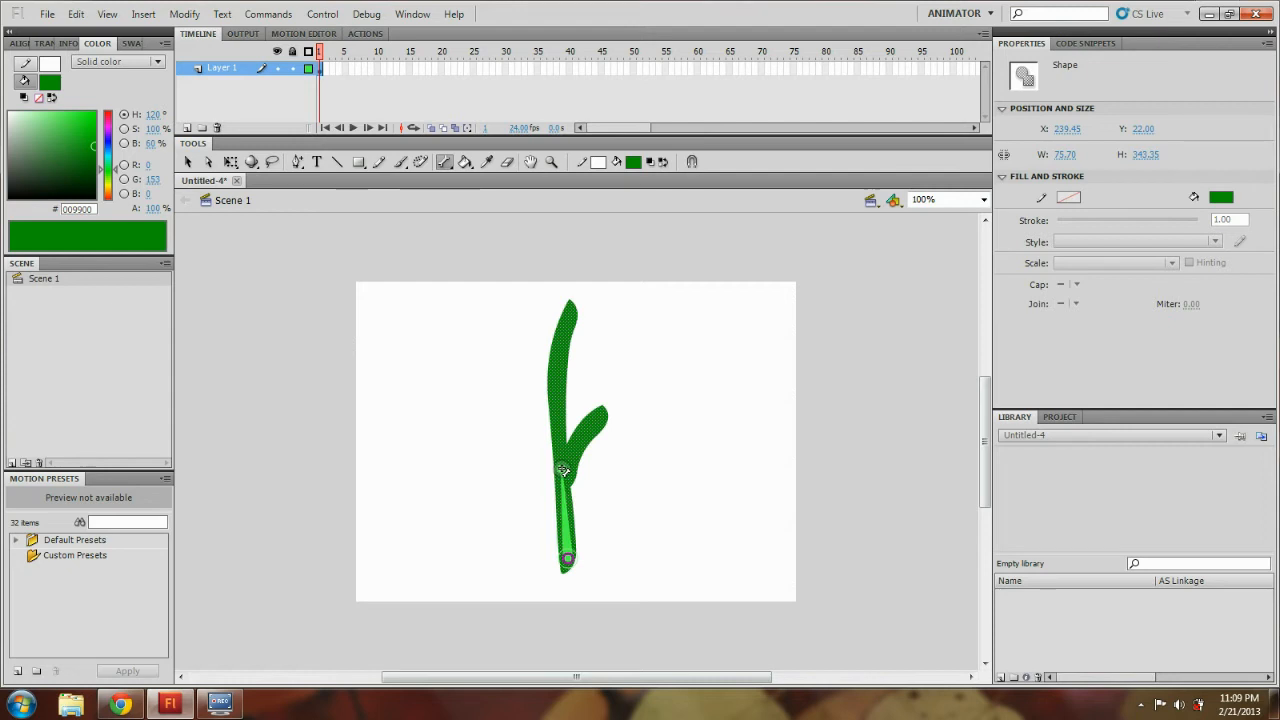
mouse_move(563, 471)
left_mouse_down()
mouse_move(556, 394)
mouse_move(573, 314)
left_mouse_up()
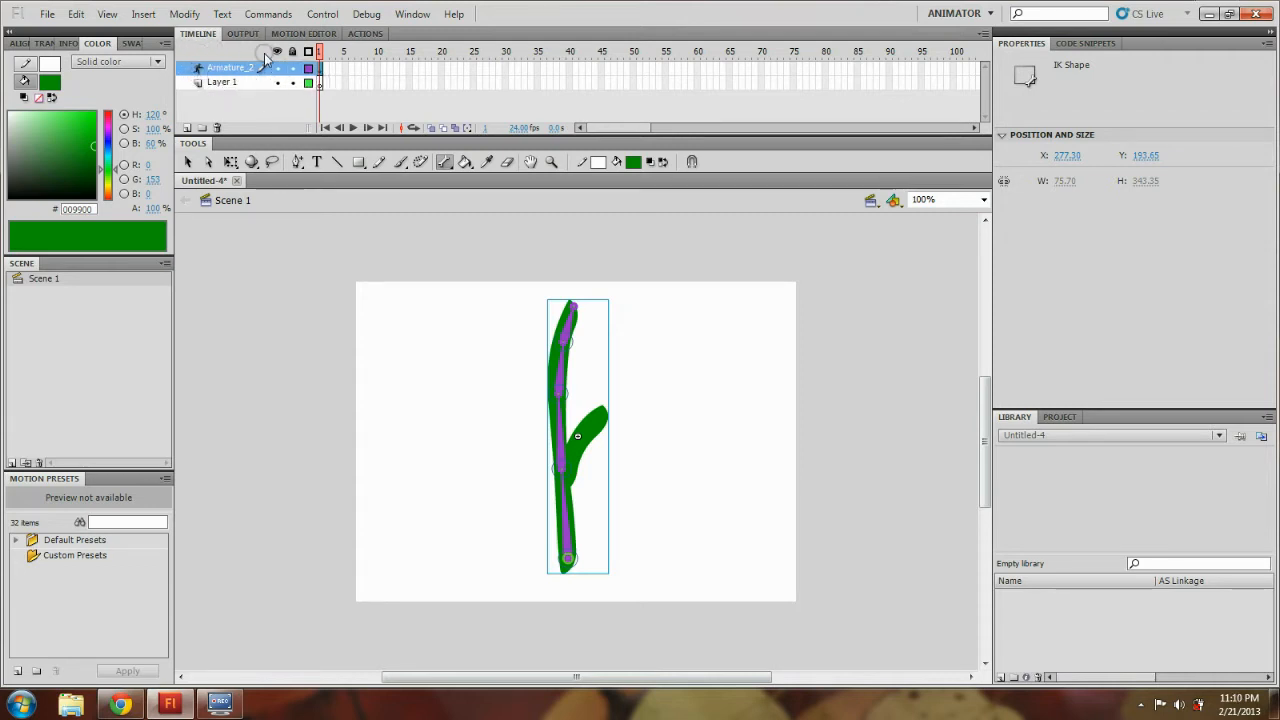
Delete the empty Layer 1 and rename the armature layer as grass.
left_click(224, 84)
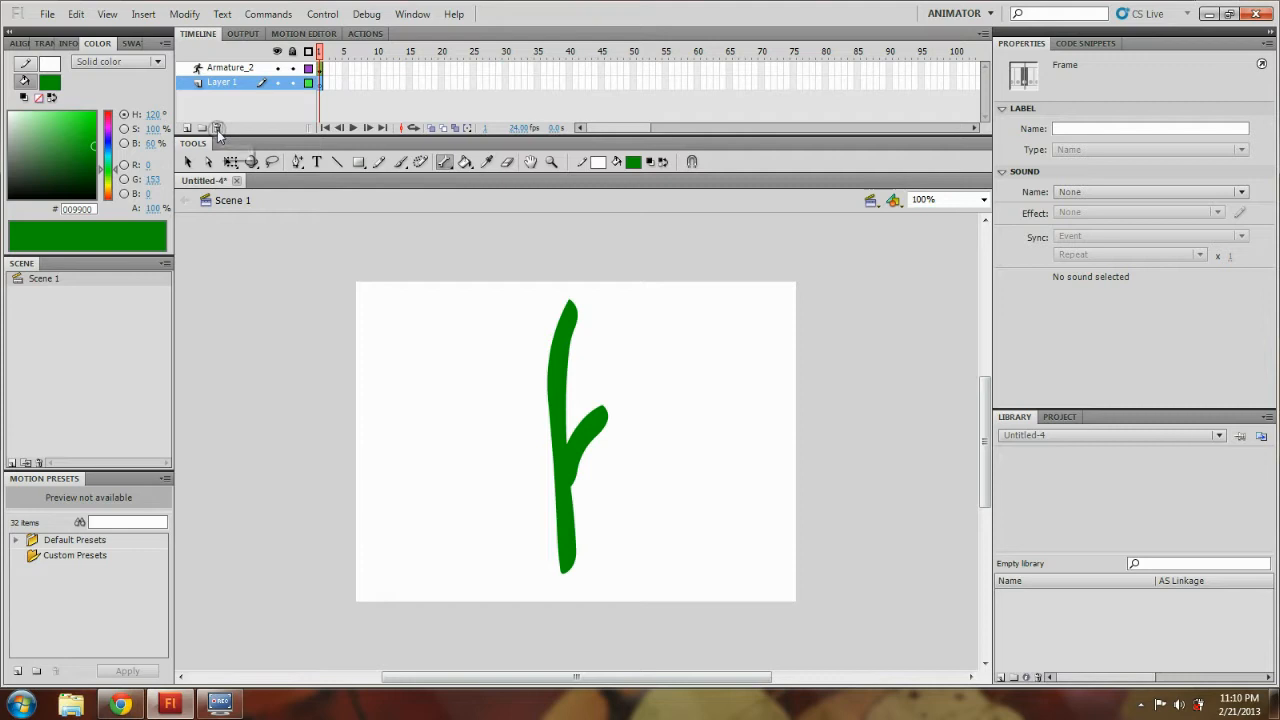
left_click(217, 128)
double_click(233, 69)
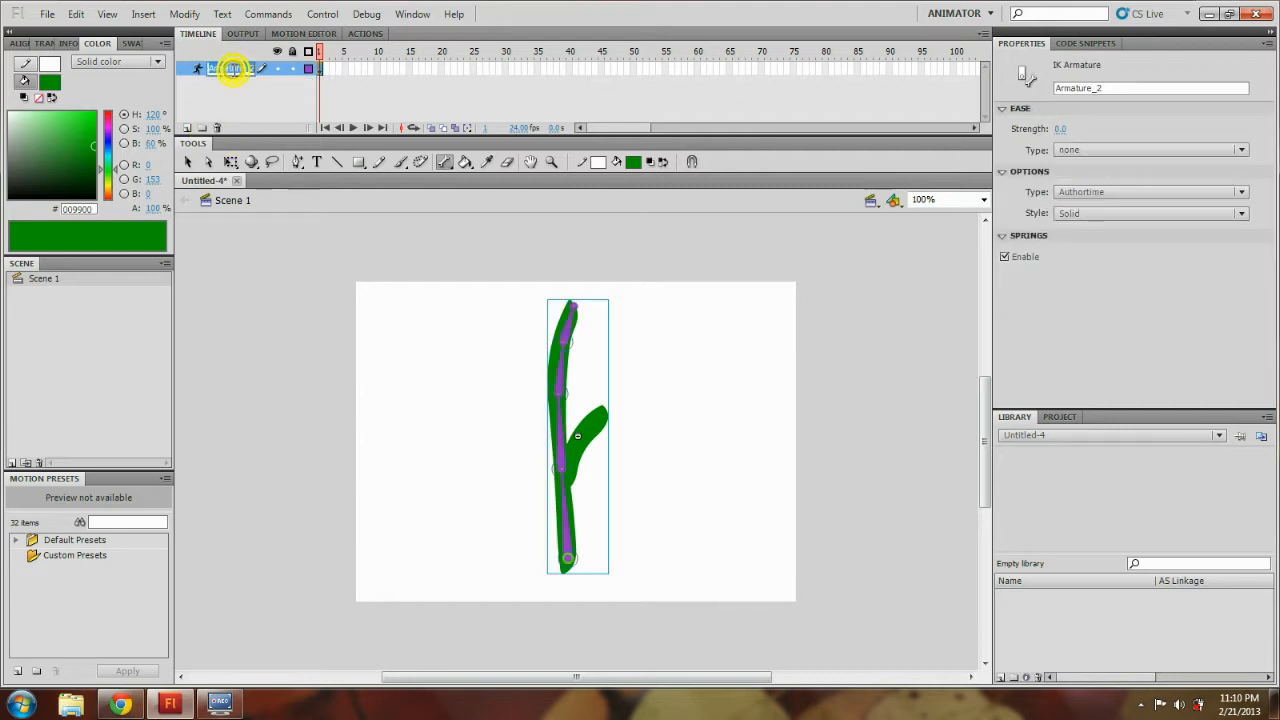
type("grass")
key("Return")
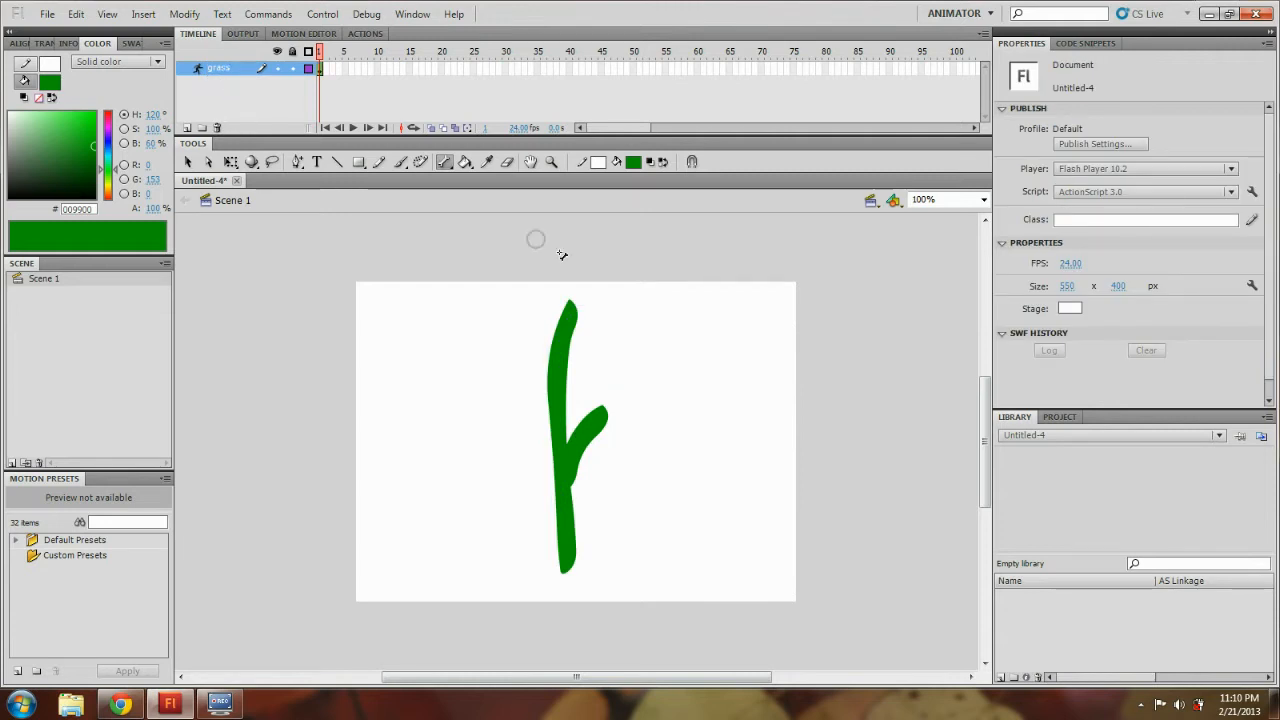
Try bending the stem sideways by its lowest bone with the Selection tool, and undo the bend.
key("v")
left_click(566, 460)
left_click_drag(567, 462, 630, 455)
key("ctrl+z")
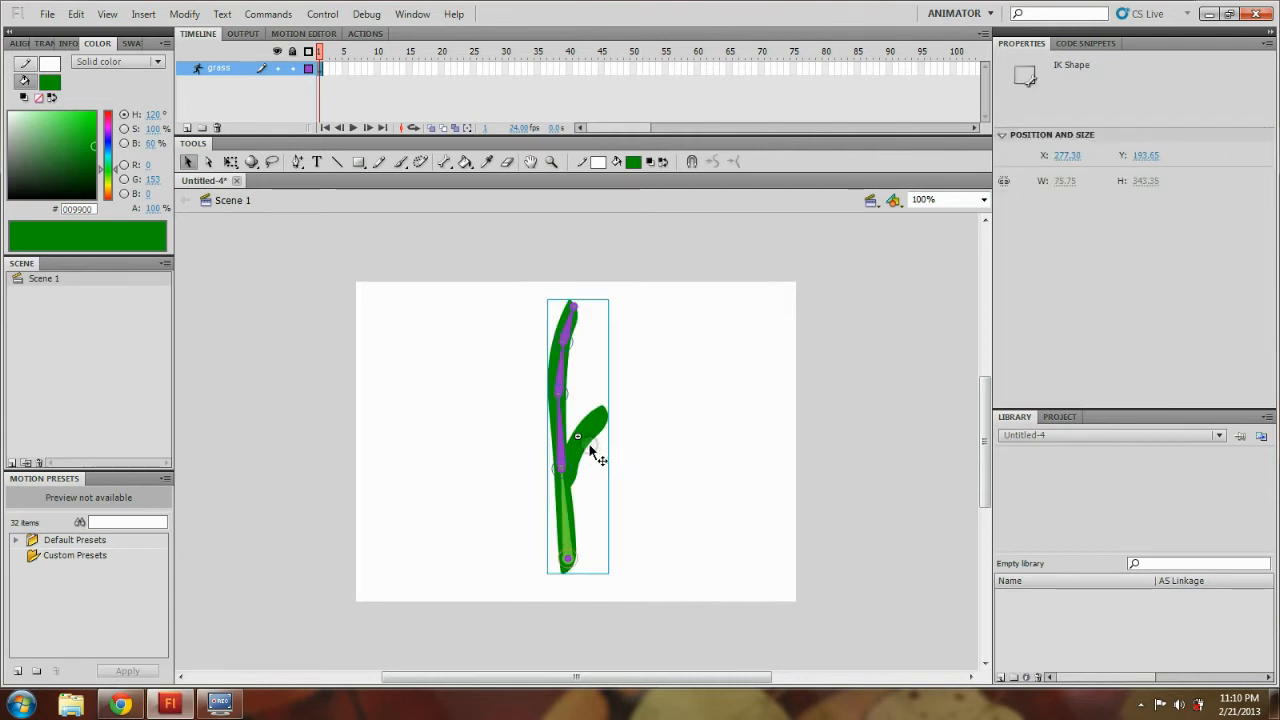
Convert the rigged stem to a graphic symbol named grass and move the instance to X 264.50, Y 30.00.
left_click(185, 14)
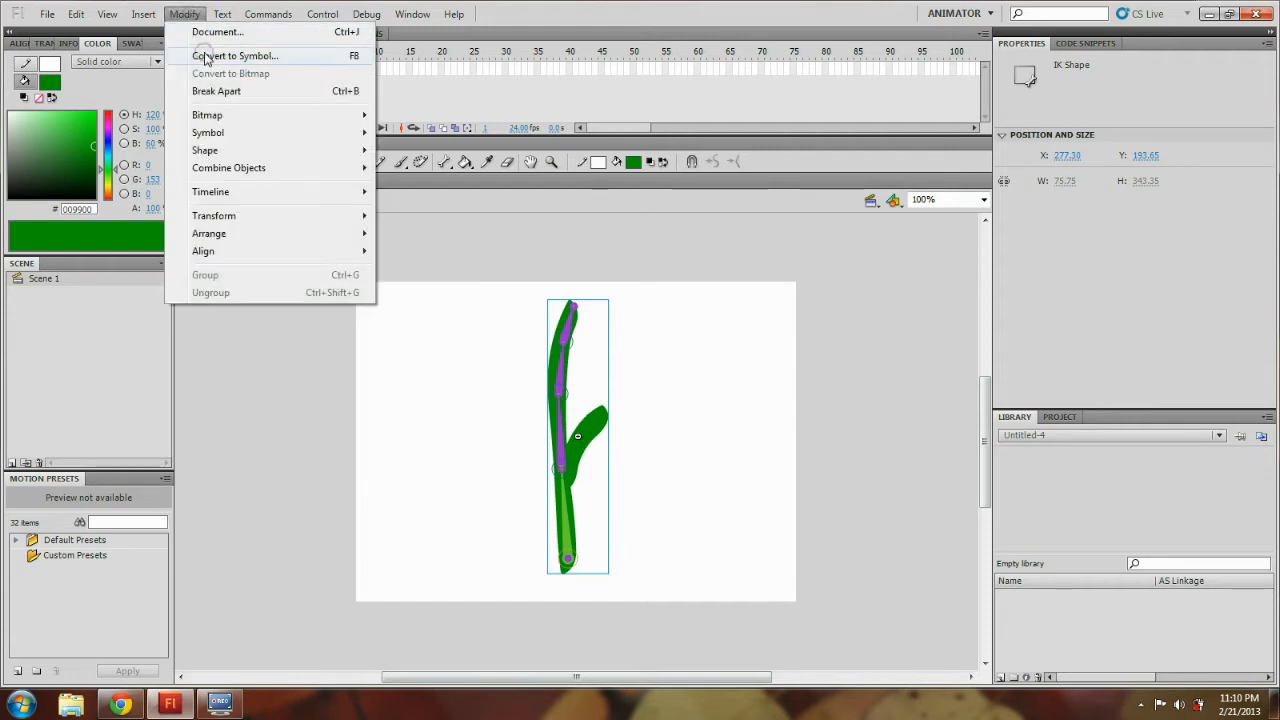
left_click(205, 56)
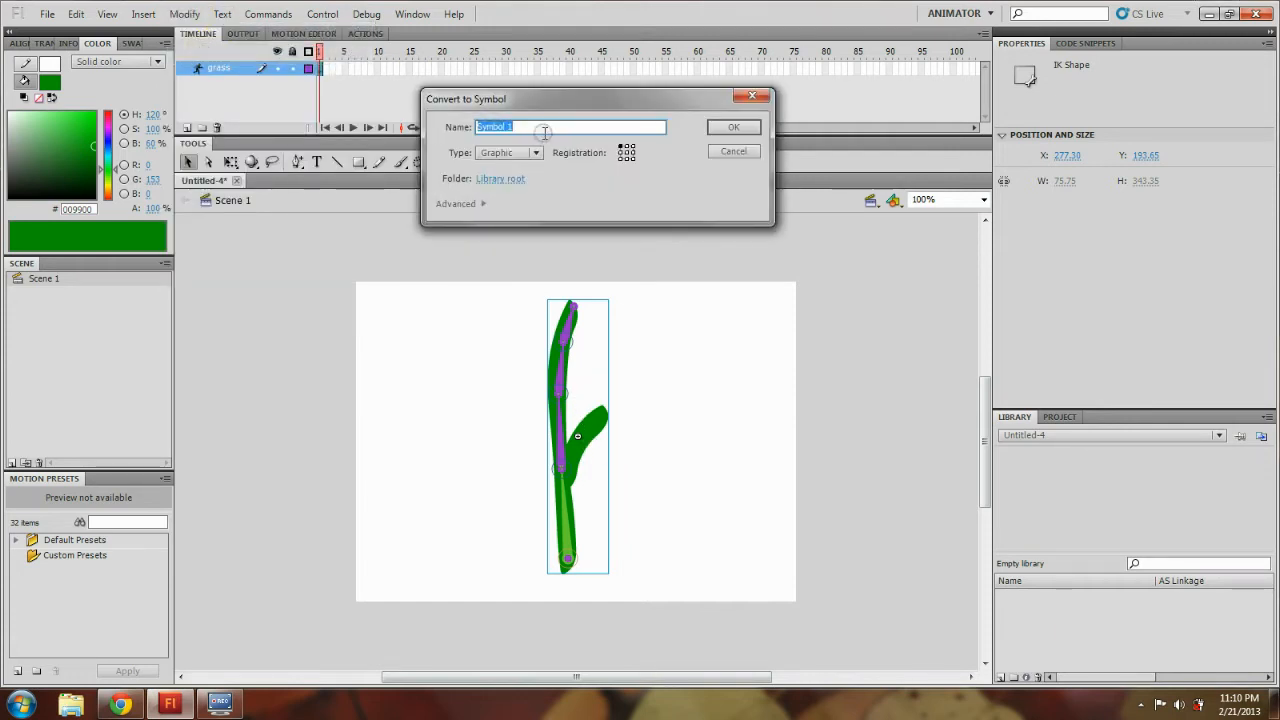
type("grass")
left_click(744, 128)
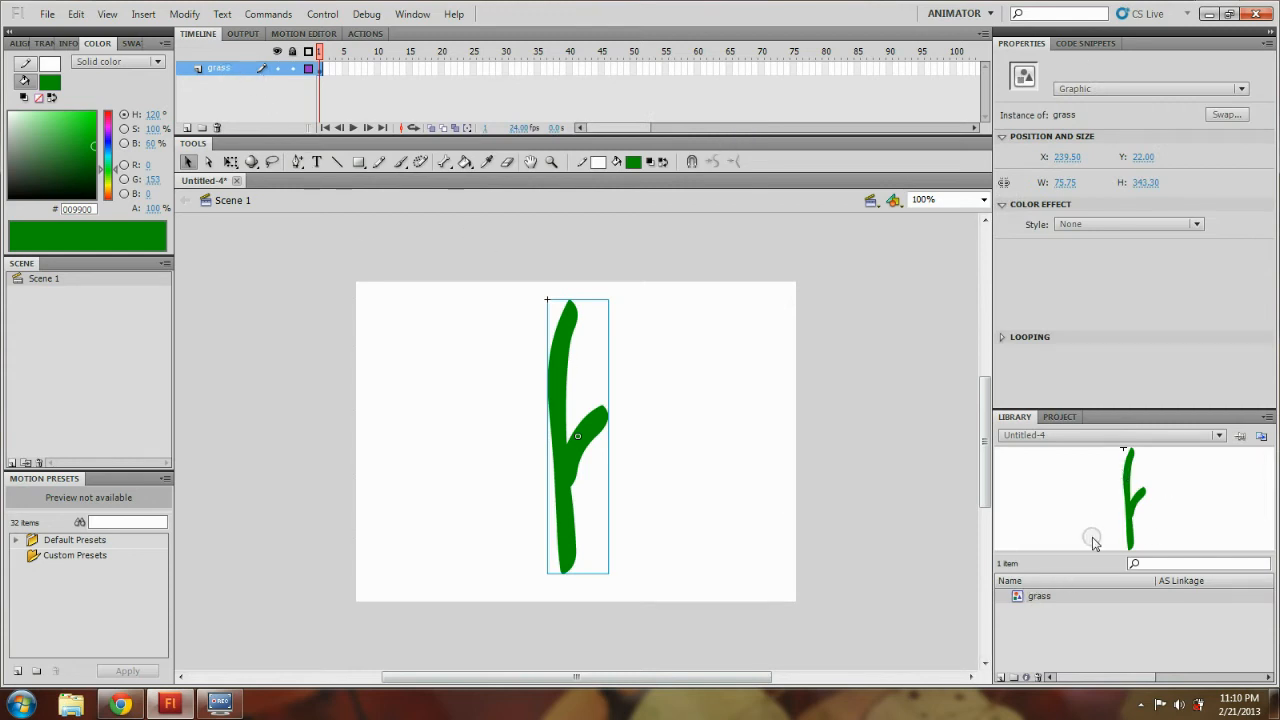
left_click_drag(555, 456, 580, 467)
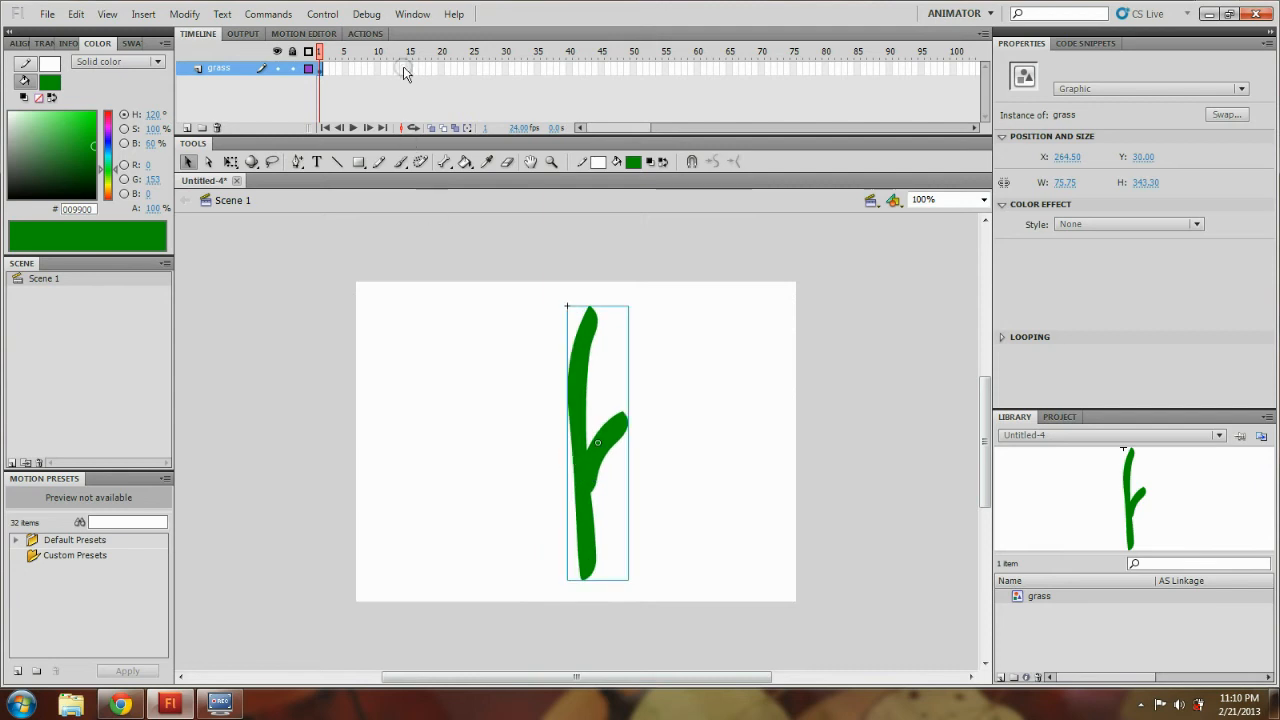
Switch the workspace layout to Classic and return it to Animator.
left_click(412, 14)
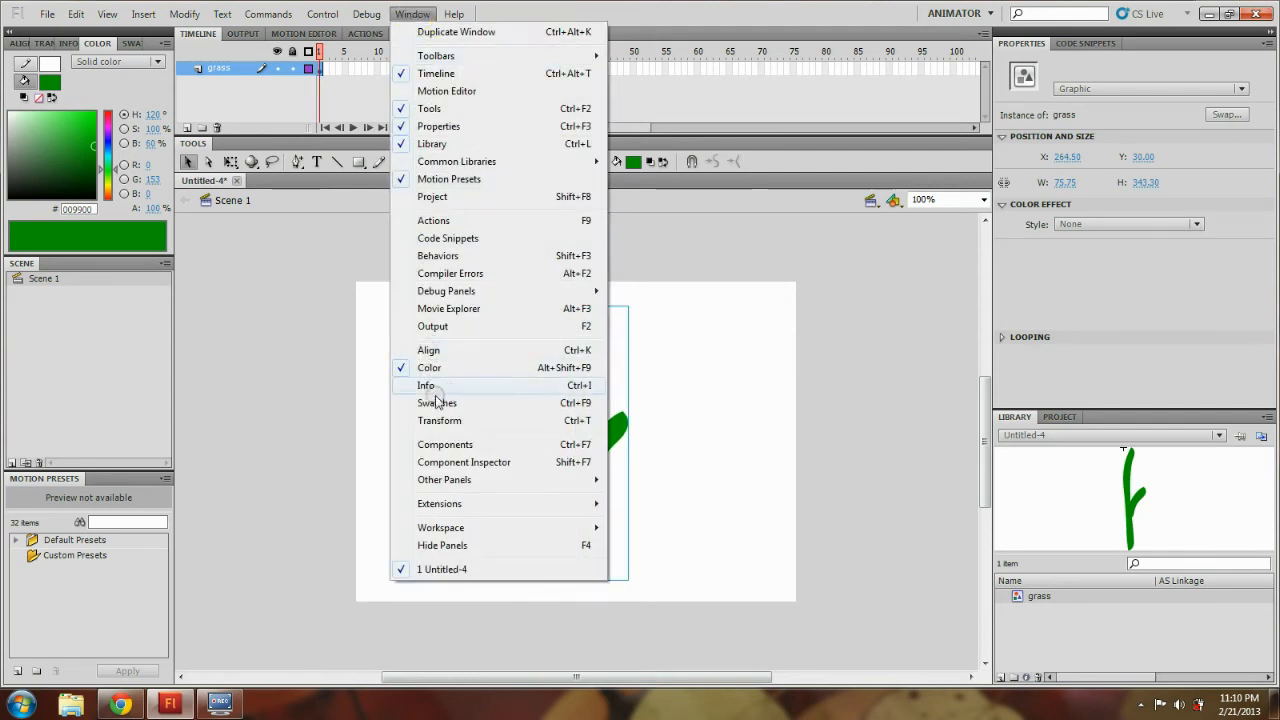
mouse_move(471, 528)
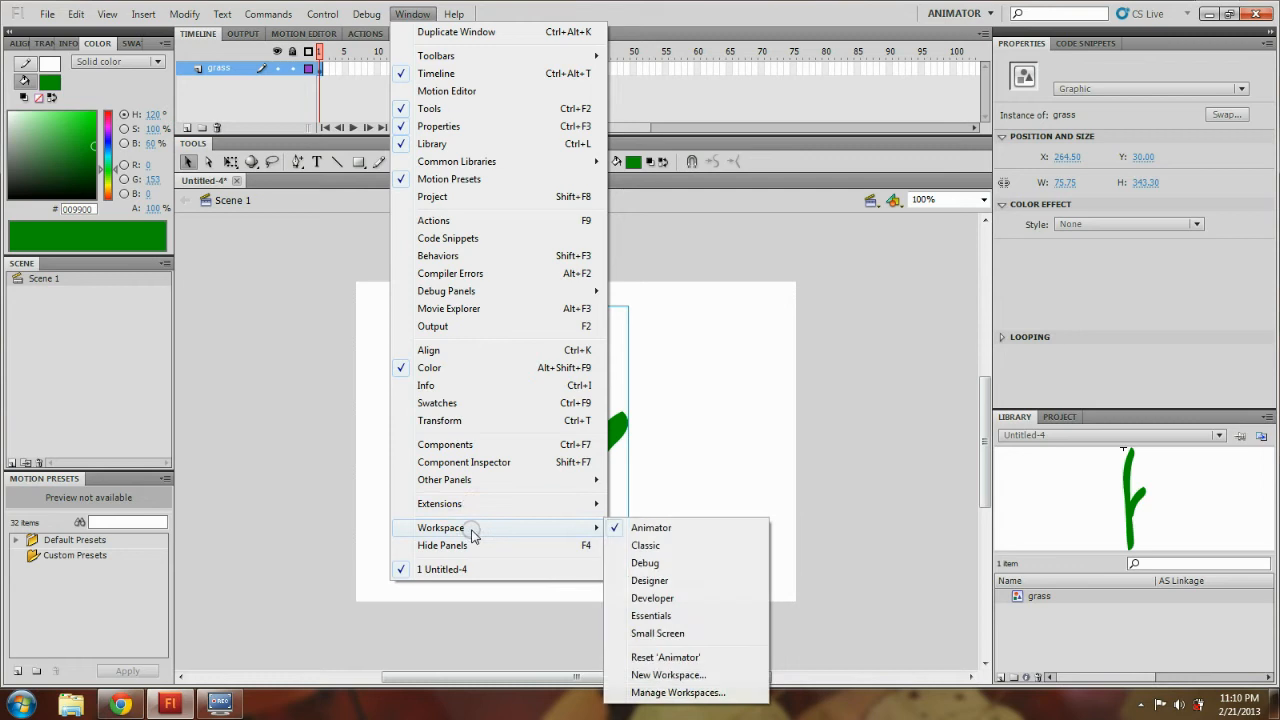
left_click(646, 545)
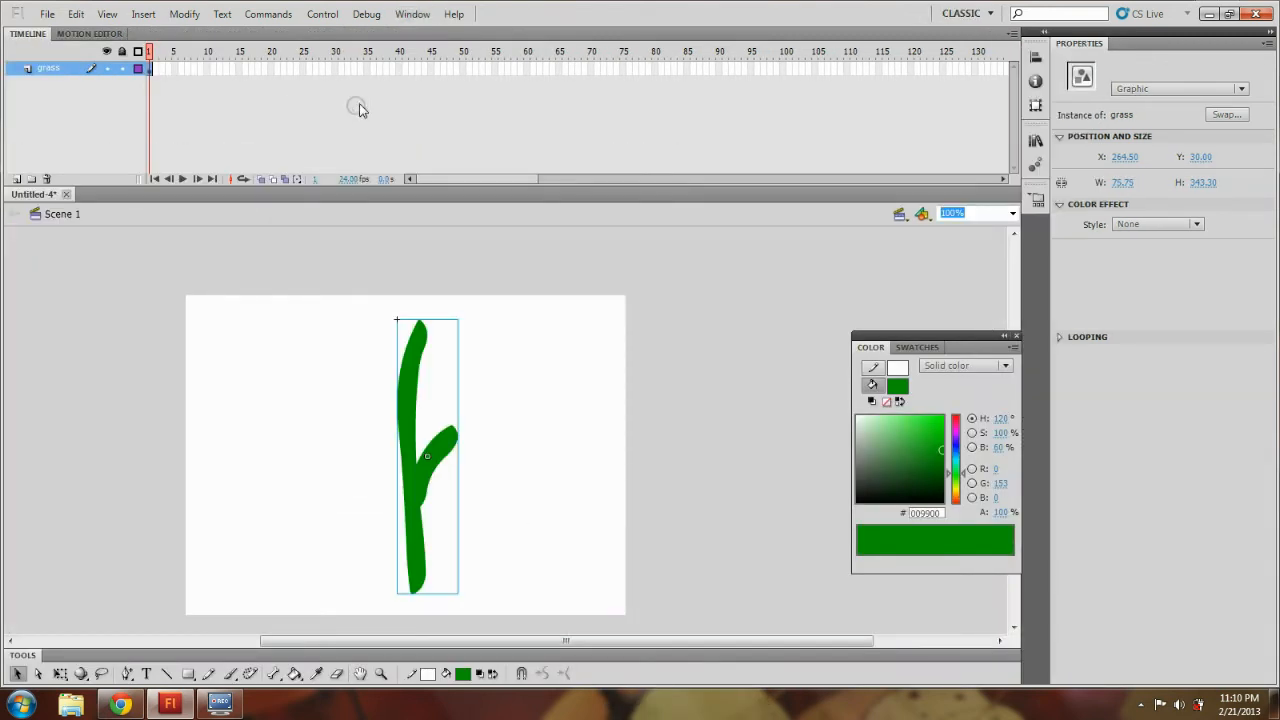
left_click(412, 14)
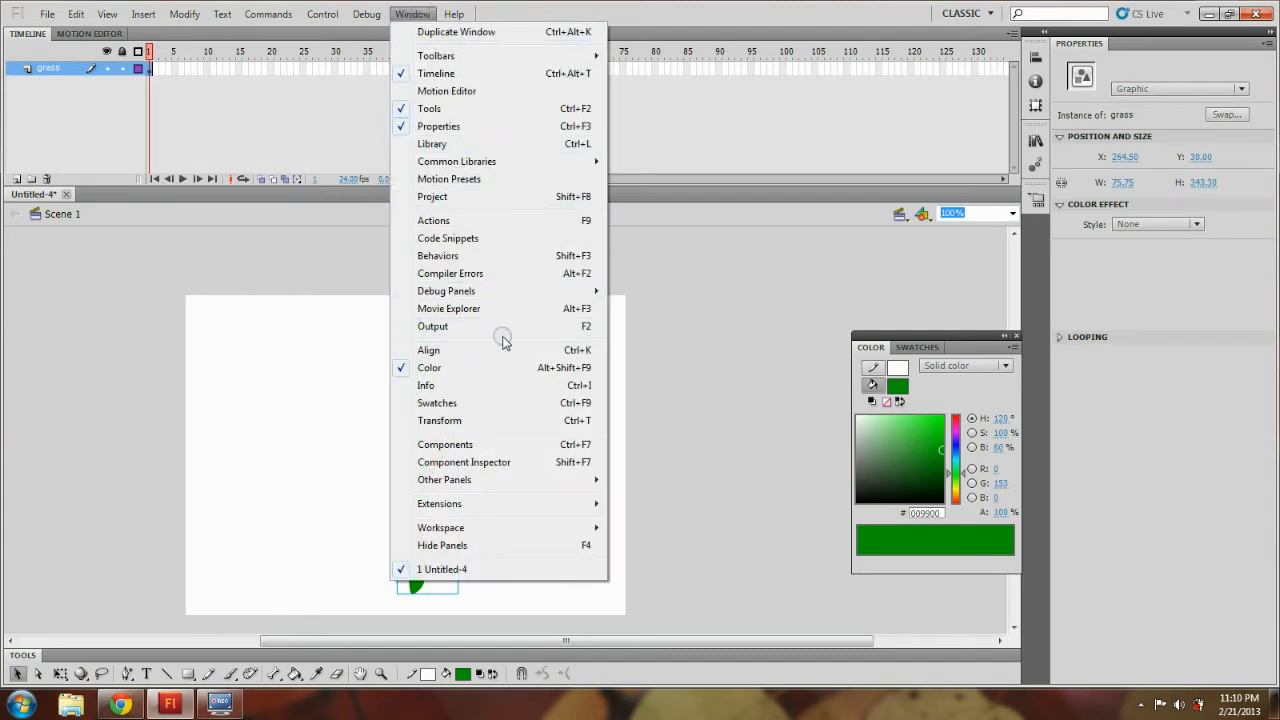
mouse_move(451, 528)
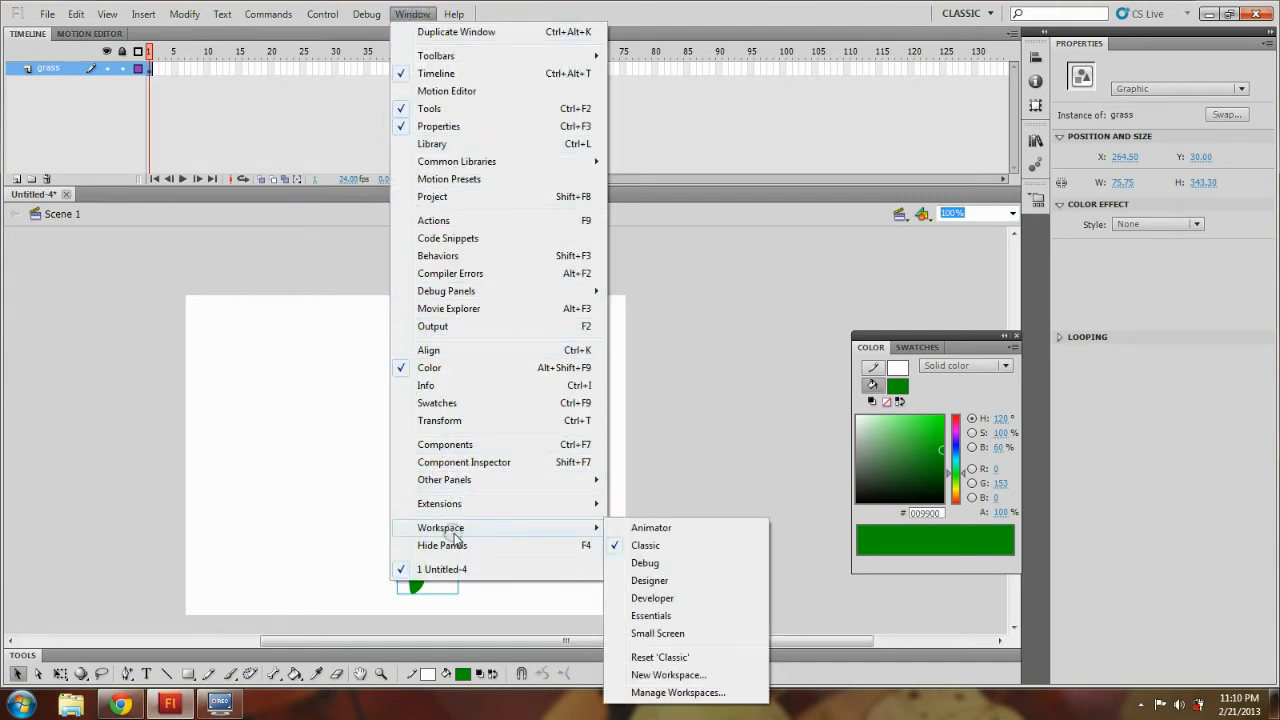
left_click(650, 528)
Move the grass instance to X 259.50, Y 30.00 and open the symbol for editing.
left_click_drag(627, 425, 575, 431)
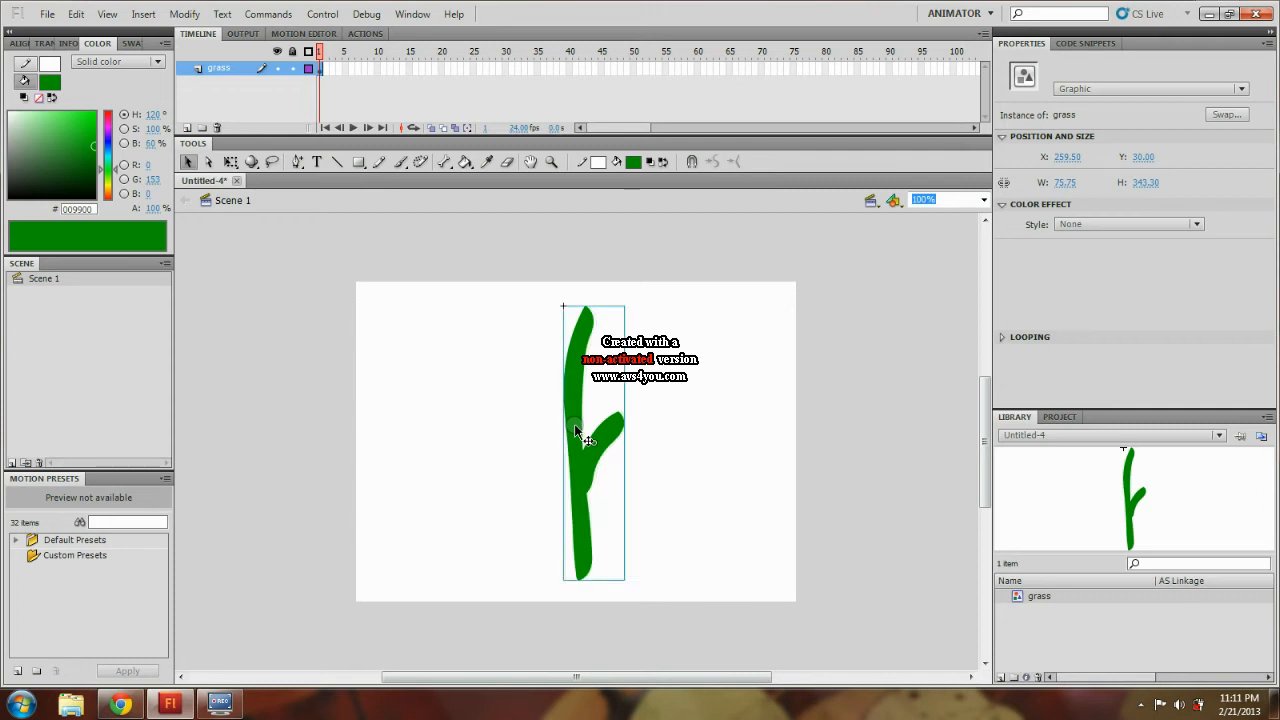
double_click(575, 431)
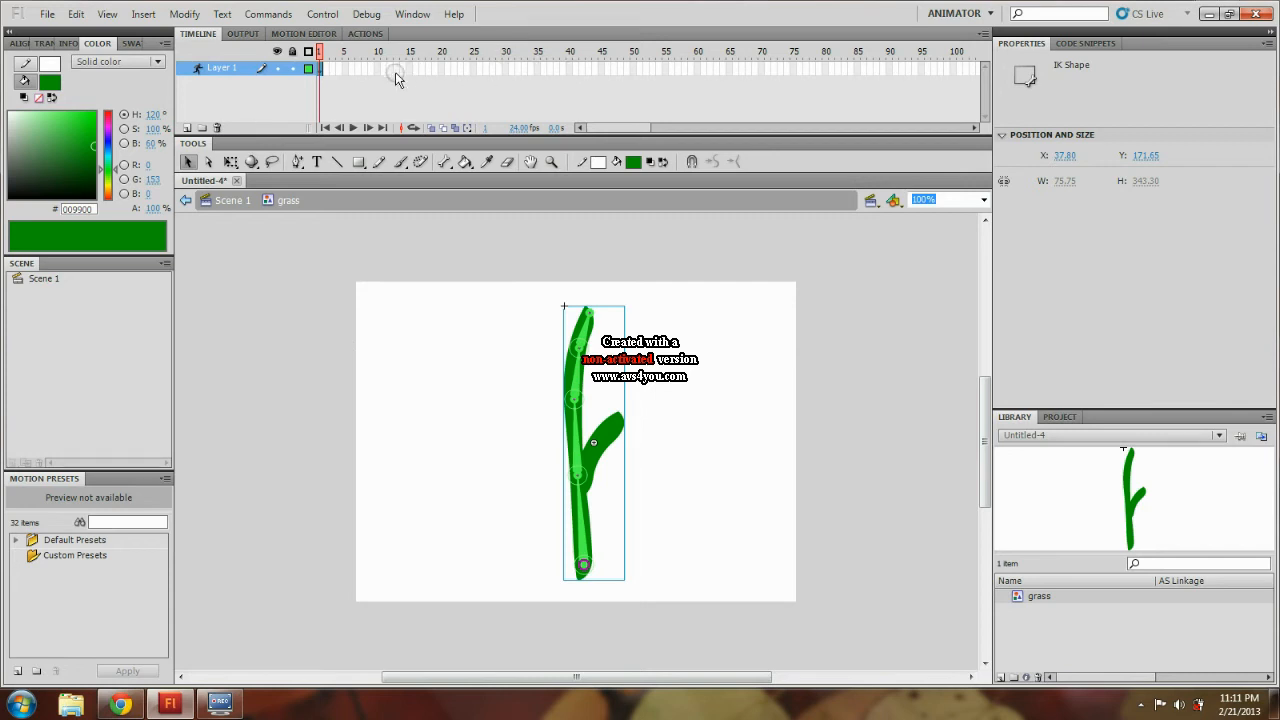
left_click(324, 56)
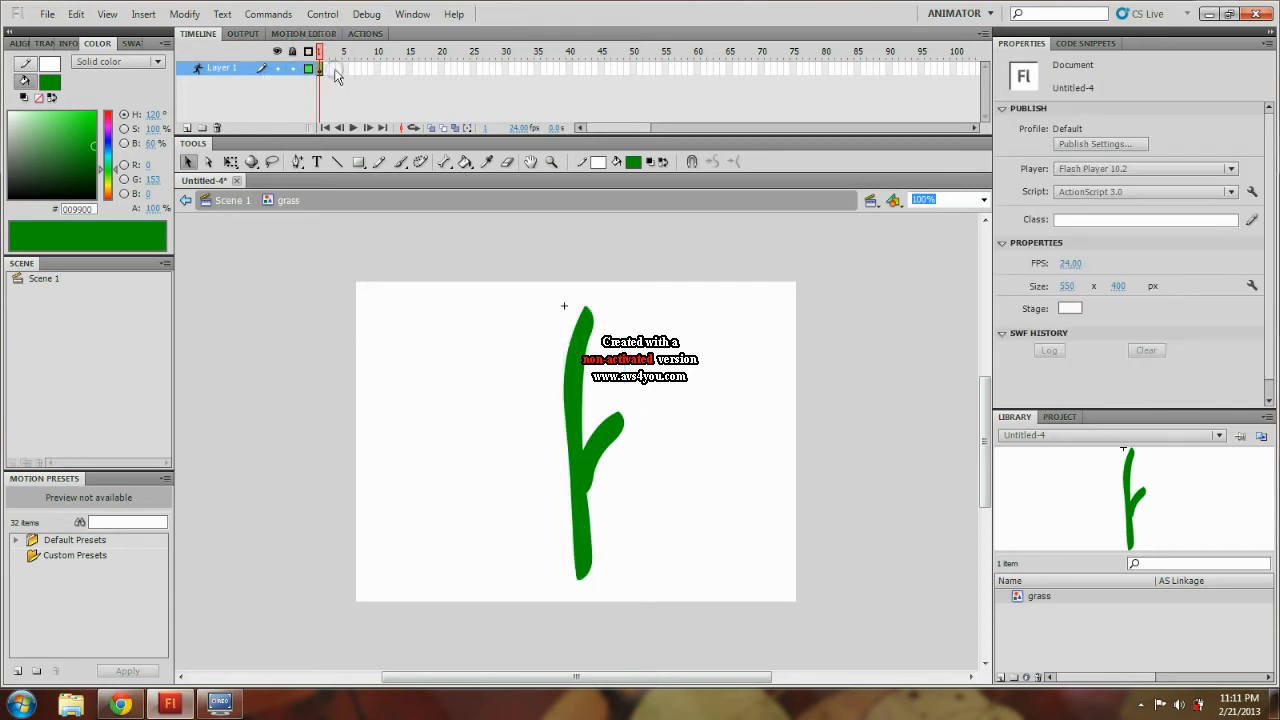
Extend the armature layer inside the grass symbol to frame 60 by inserting frames.
left_click(698, 70)
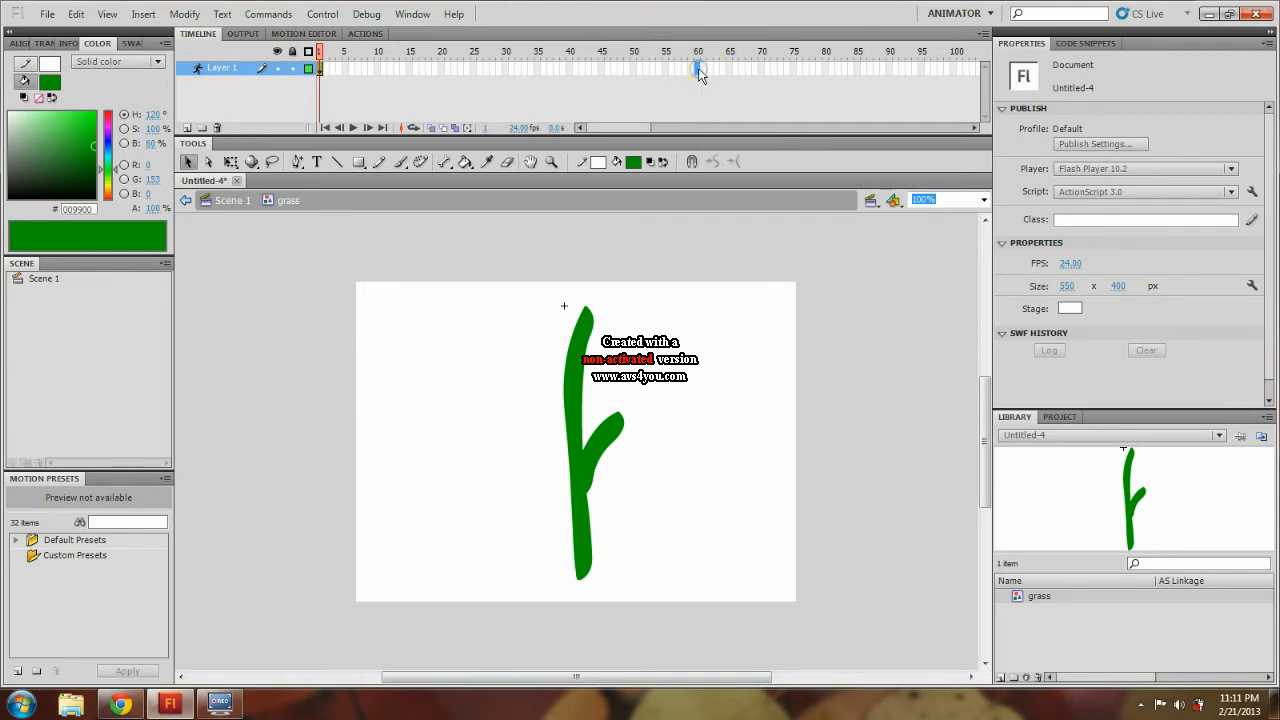
left_click(192, 15)
mouse_move(160, 16)
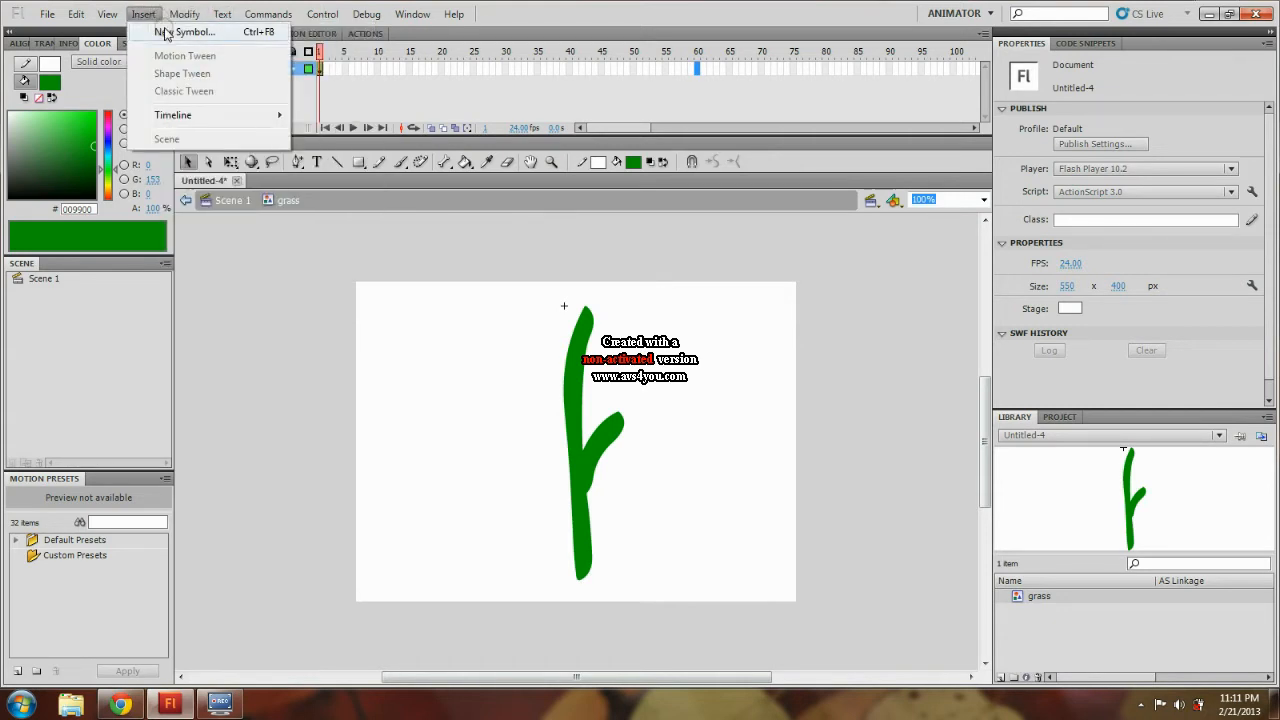
mouse_move(252, 20)
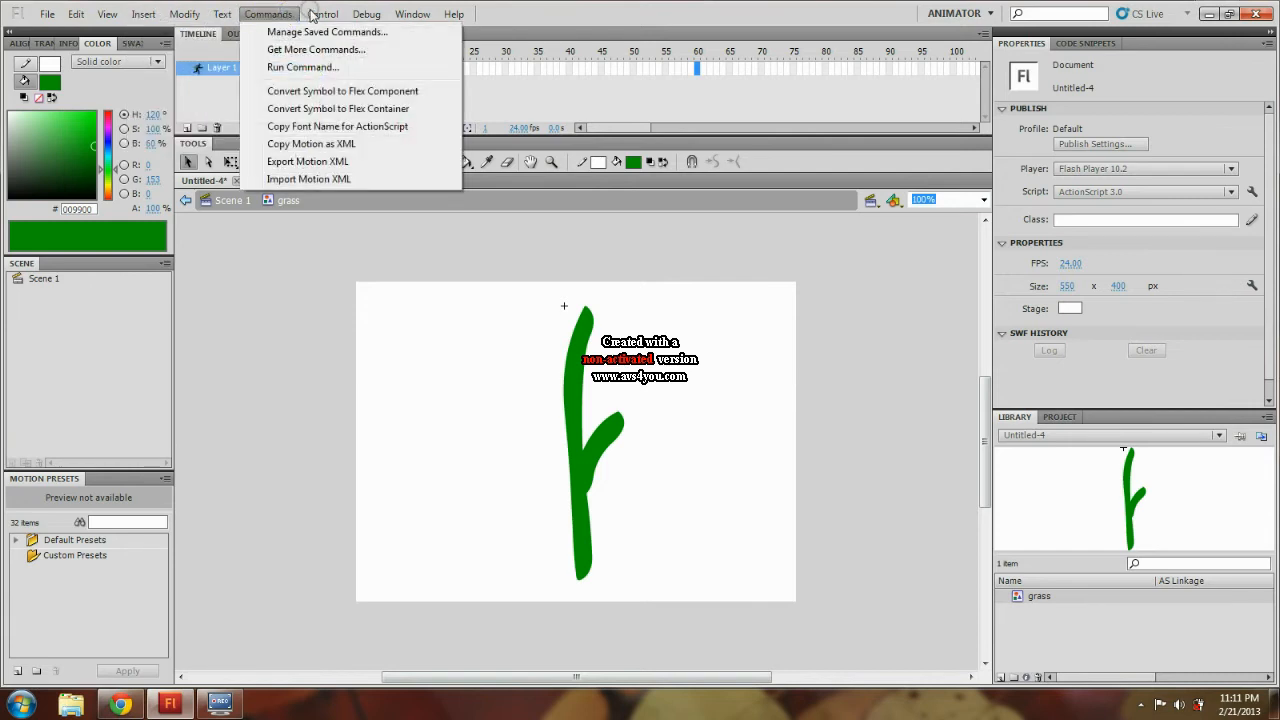
left_click(243, 363)
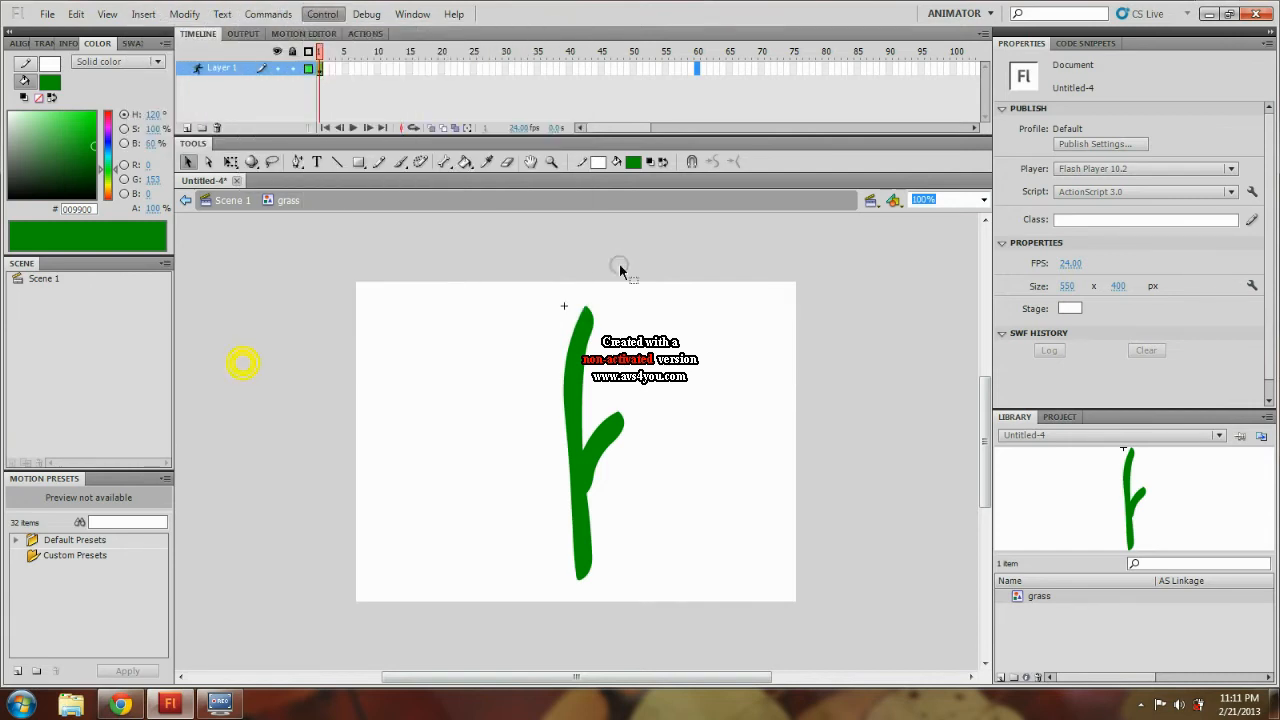
right_click(664, 334)
right_click(697, 70)
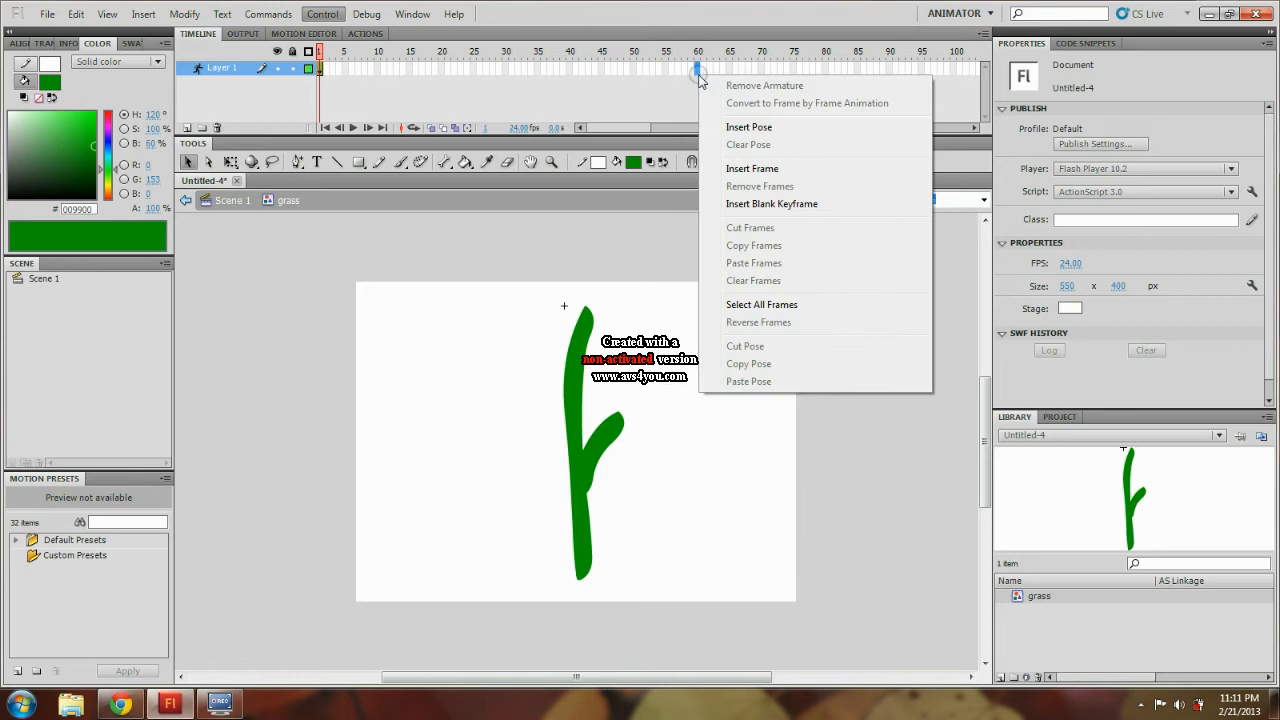
left_click(760, 170)
left_click(698, 70)
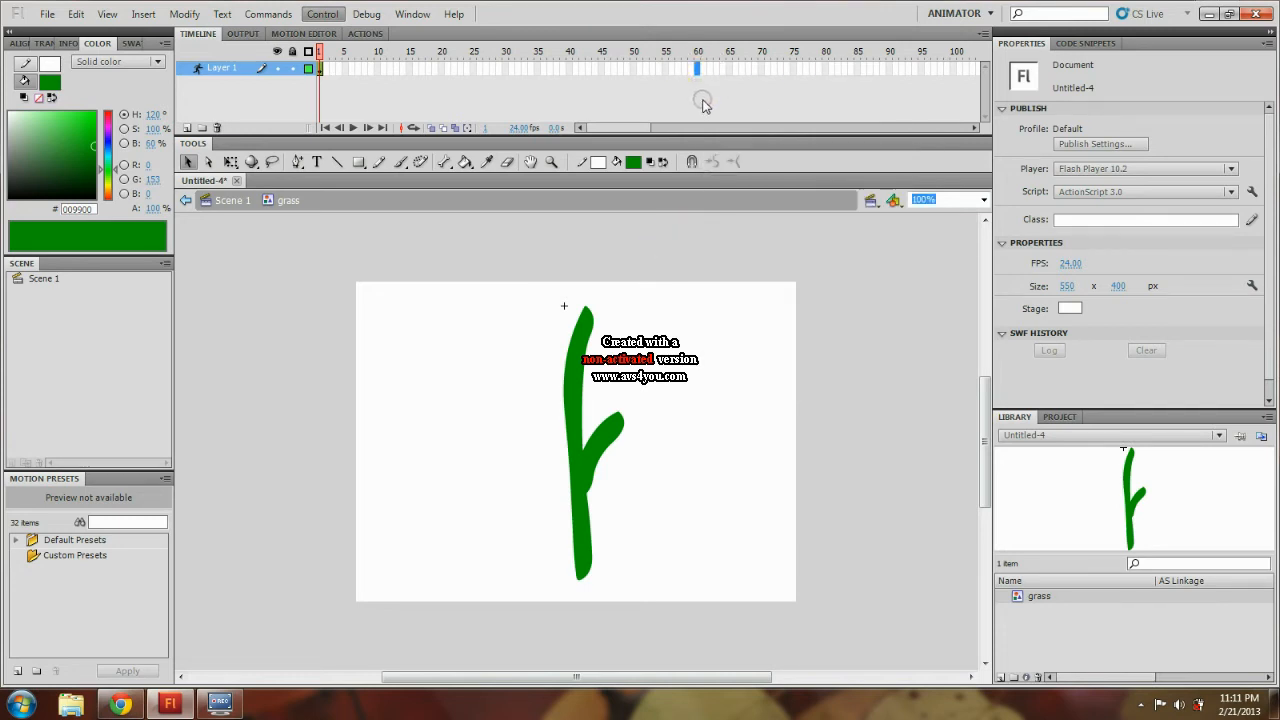
key("F5")
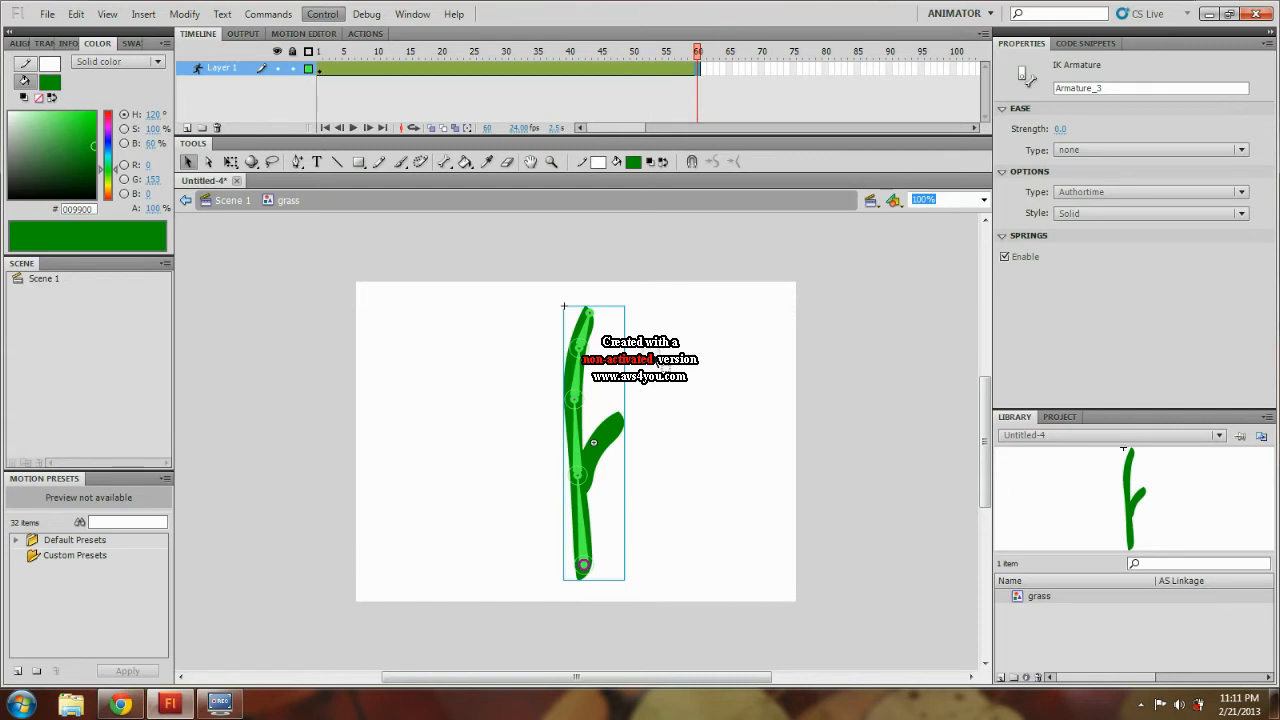
Play and scrub through the symbol's timeline up to frame 60 to examine the stem's current motion.
key("Return")
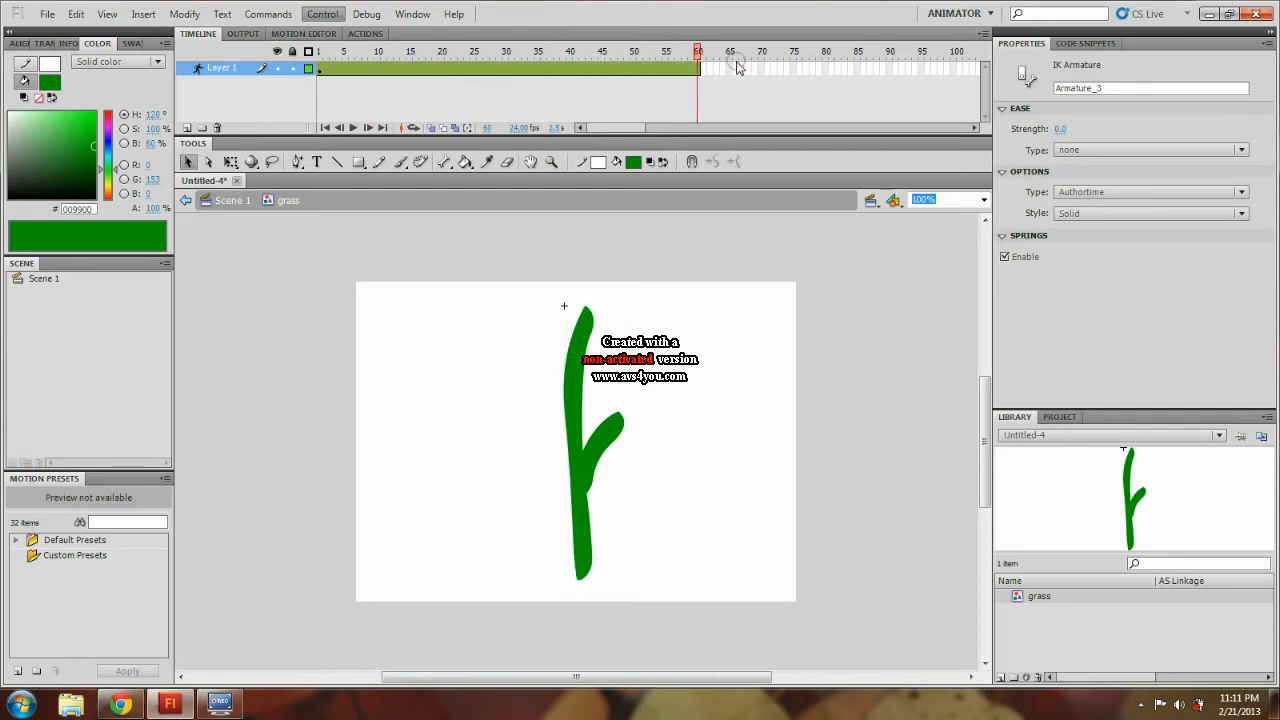
left_click(344, 68)
left_click_drag(338, 54, 798, 90)
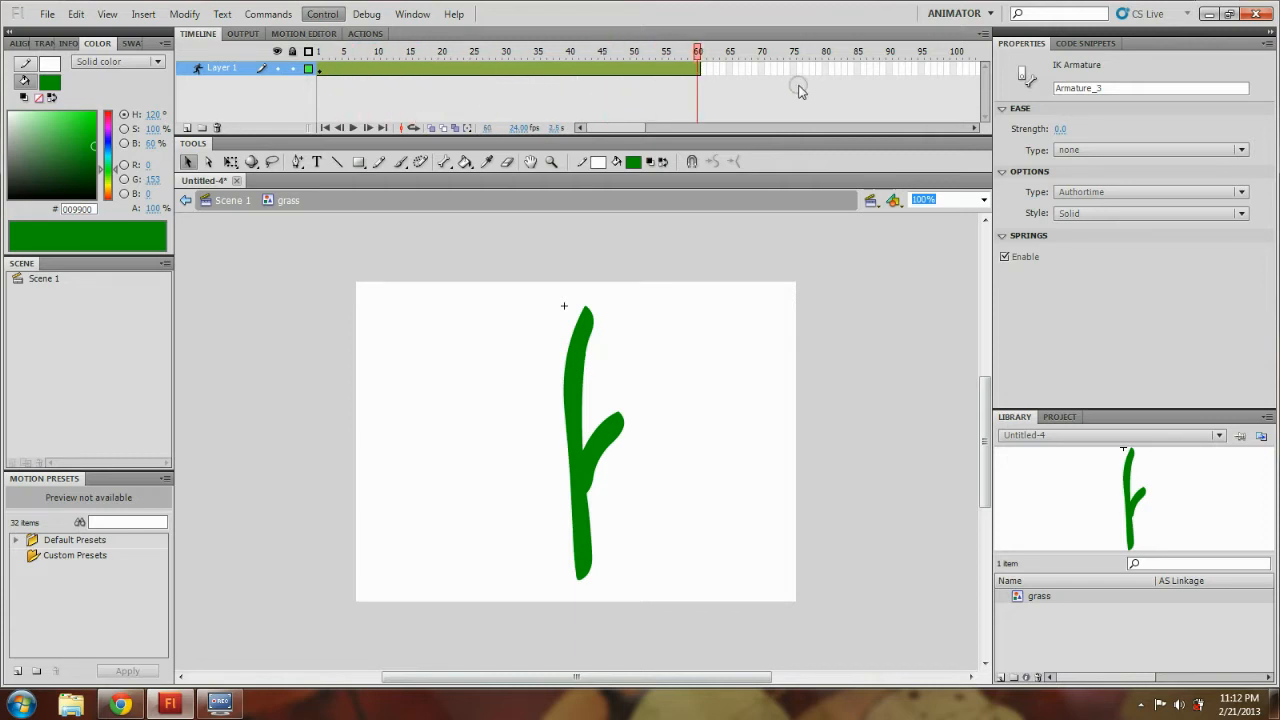
left_click_drag(697, 52, 755, 74)
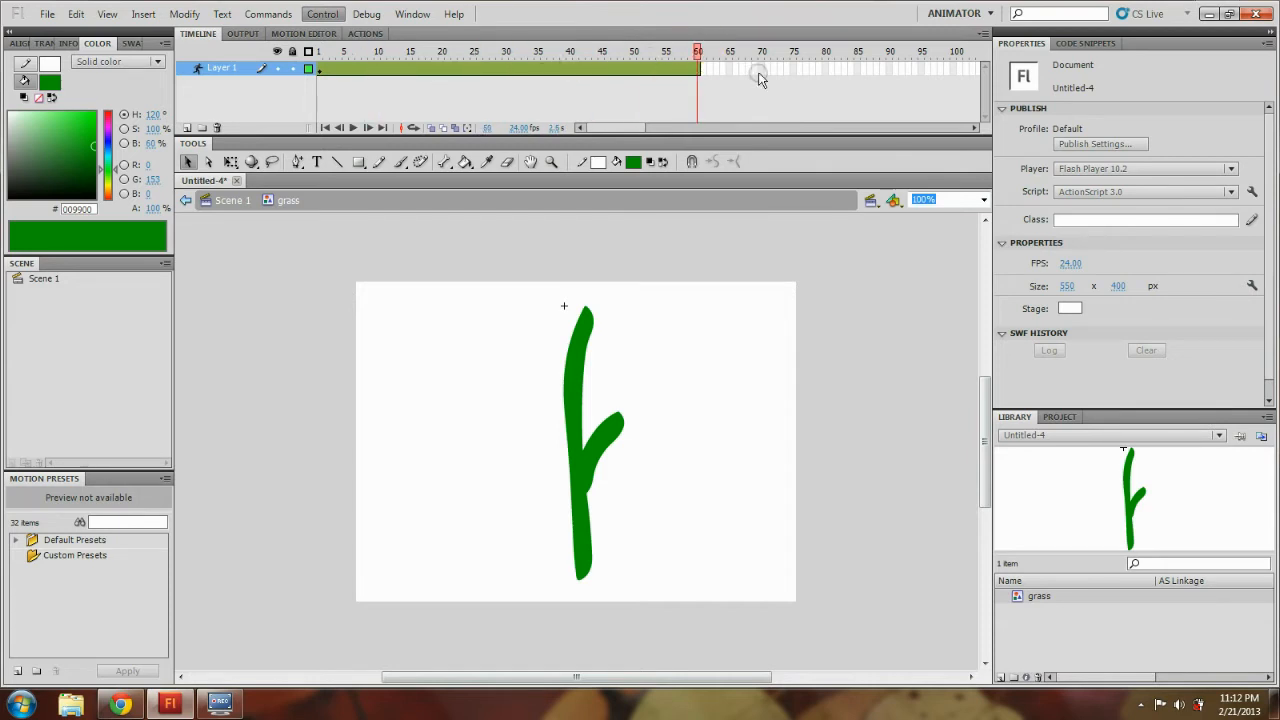
Extend the armature layer to frame 100, and undo the extension.
left_click(957, 68)
key("F5")
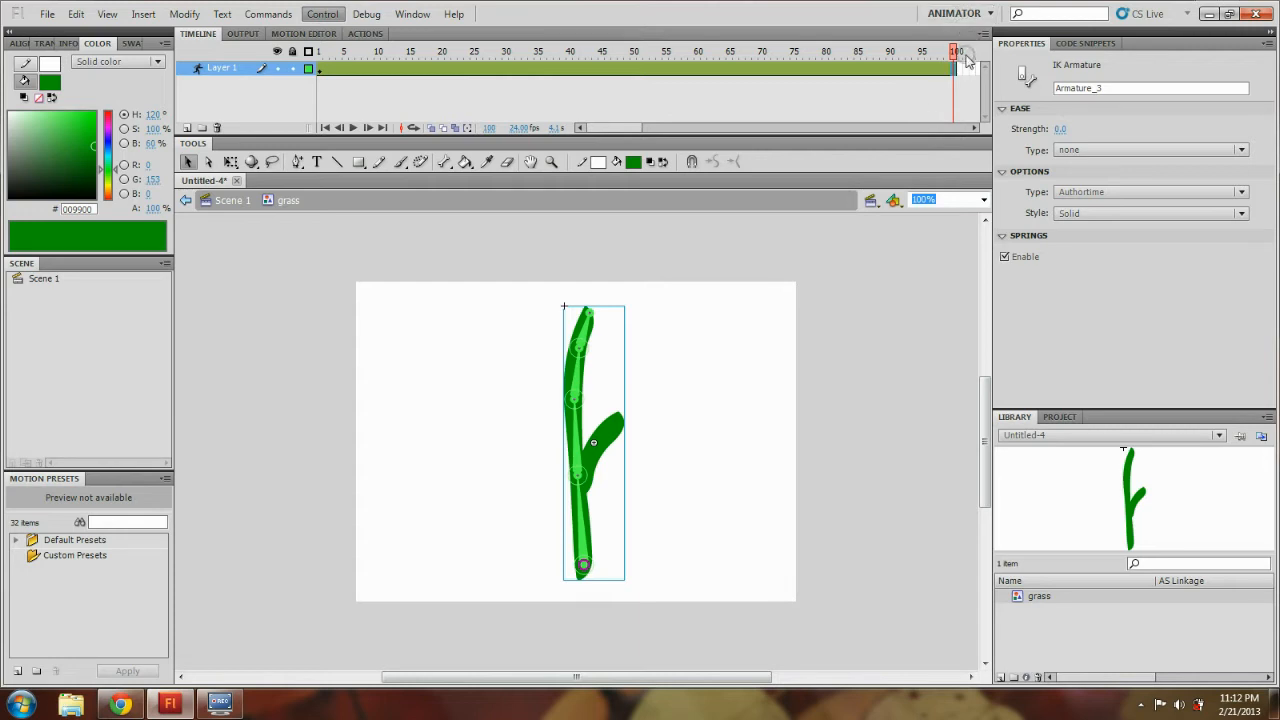
key("ctrl+z")
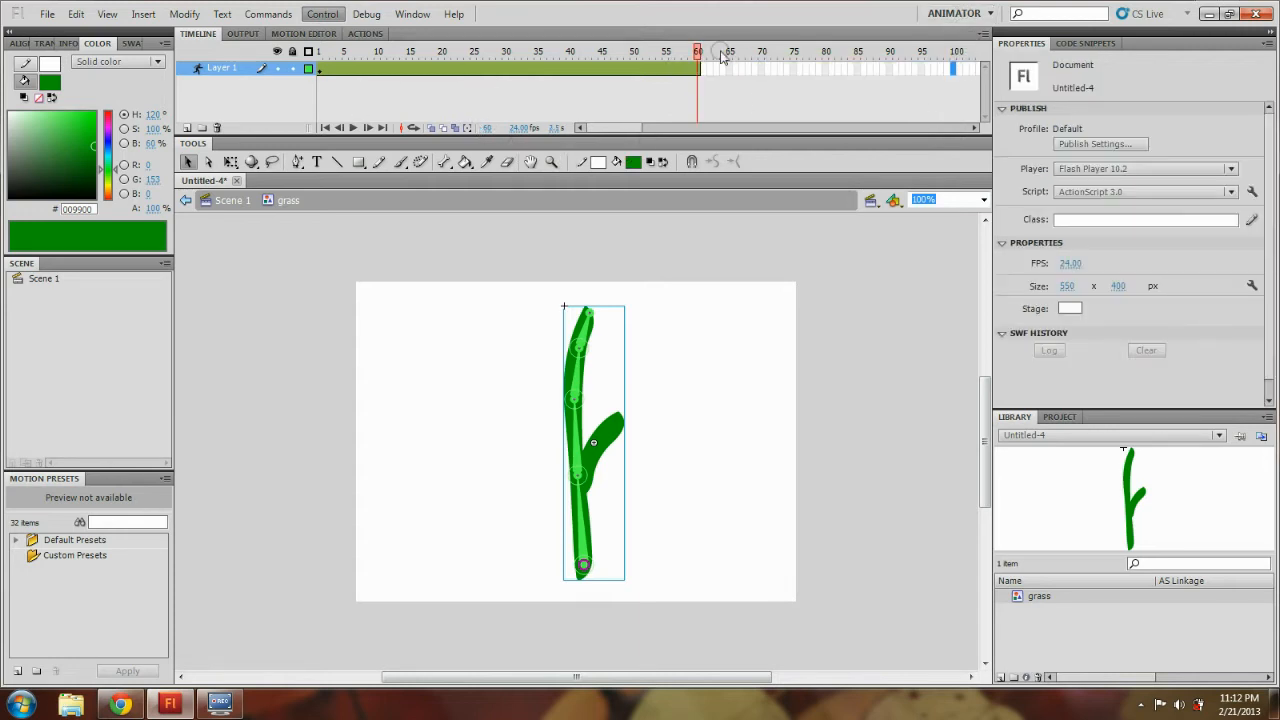
Set a pose at frame 10 by pulling the stem's tip bone so the whole stem leans to the right.
left_click_drag(700, 58, 380, 62)
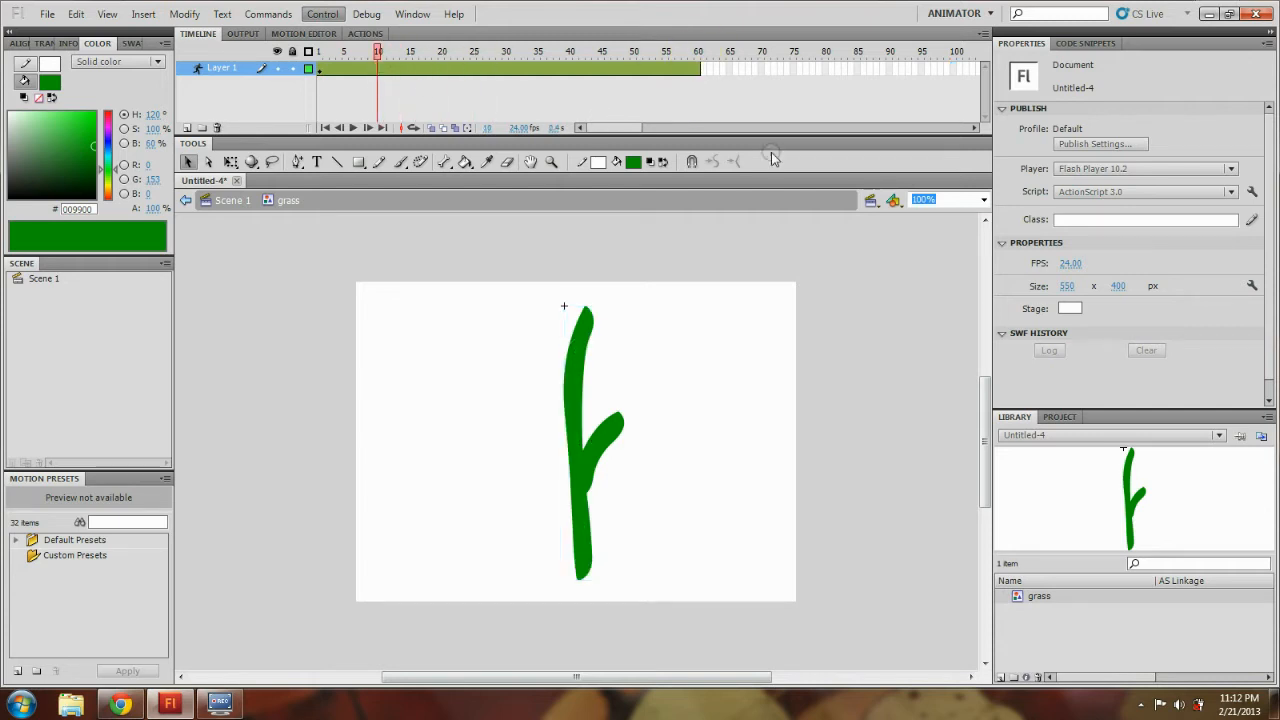
mouse_move(379, 57)
left_mouse_down()
mouse_move(647, 58)
mouse_move(380, 68)
left_mouse_up()
left_click(379, 68)
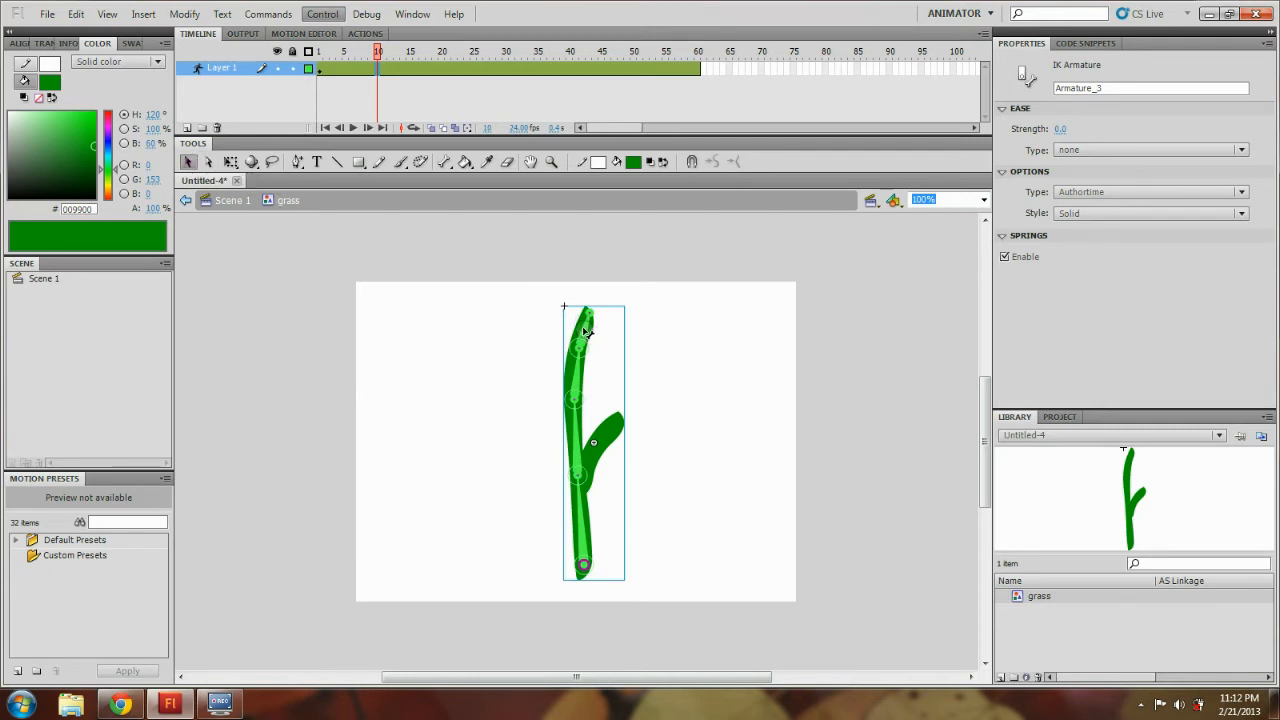
left_click_drag(589, 333, 648, 330)
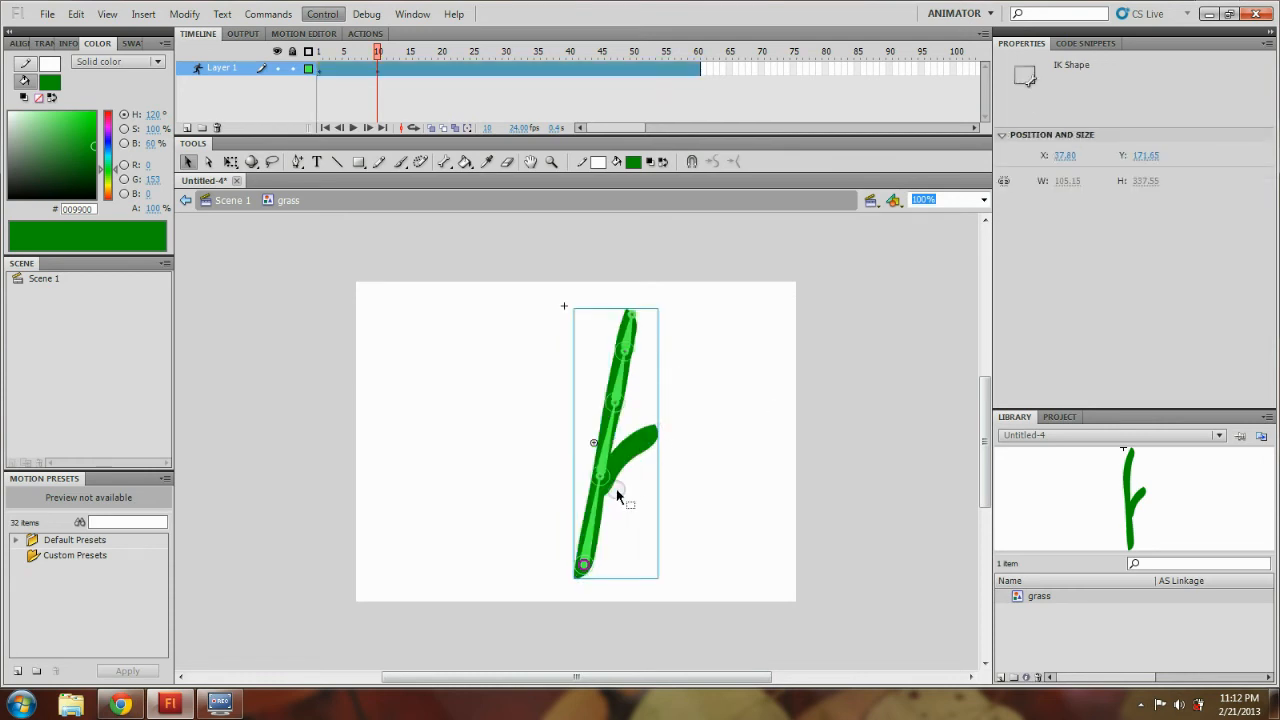
Tilt the stem's lowest bone slightly back toward upright and enable its rotation constraint with limits of -45° and 45°.
left_click(598, 521)
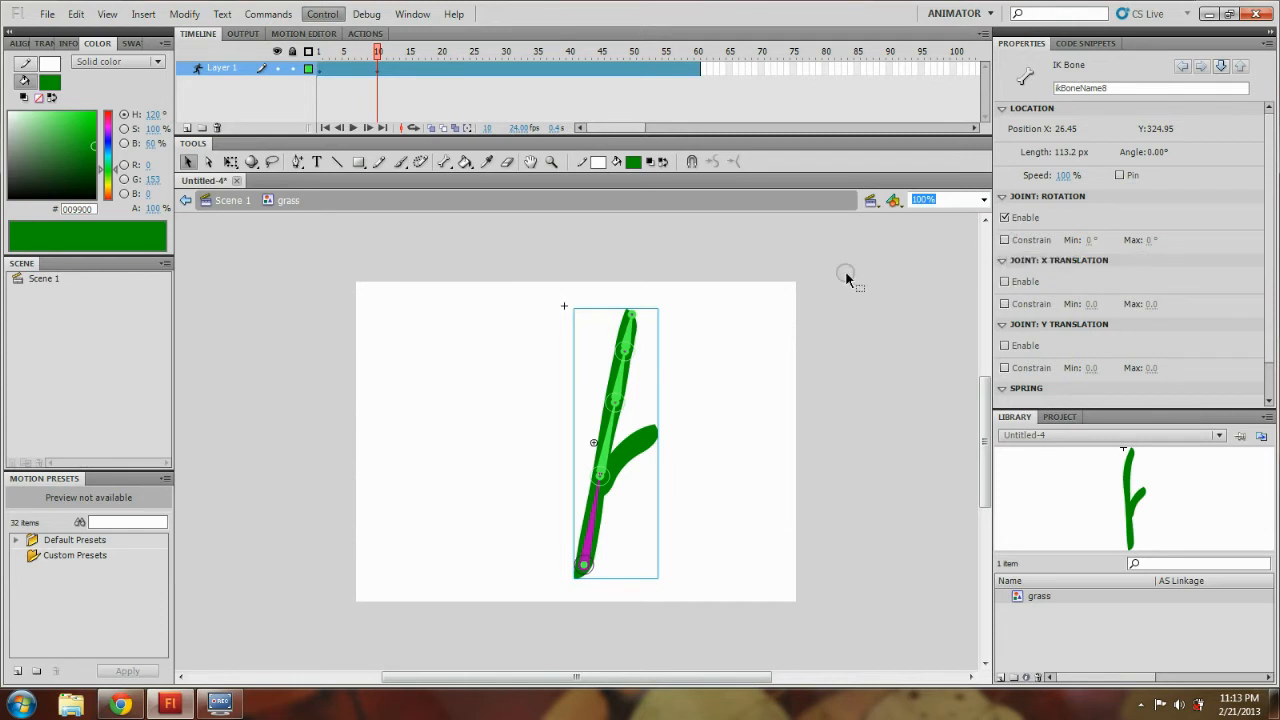
left_click_drag(600, 510, 598, 440)
left_click(1005, 240)
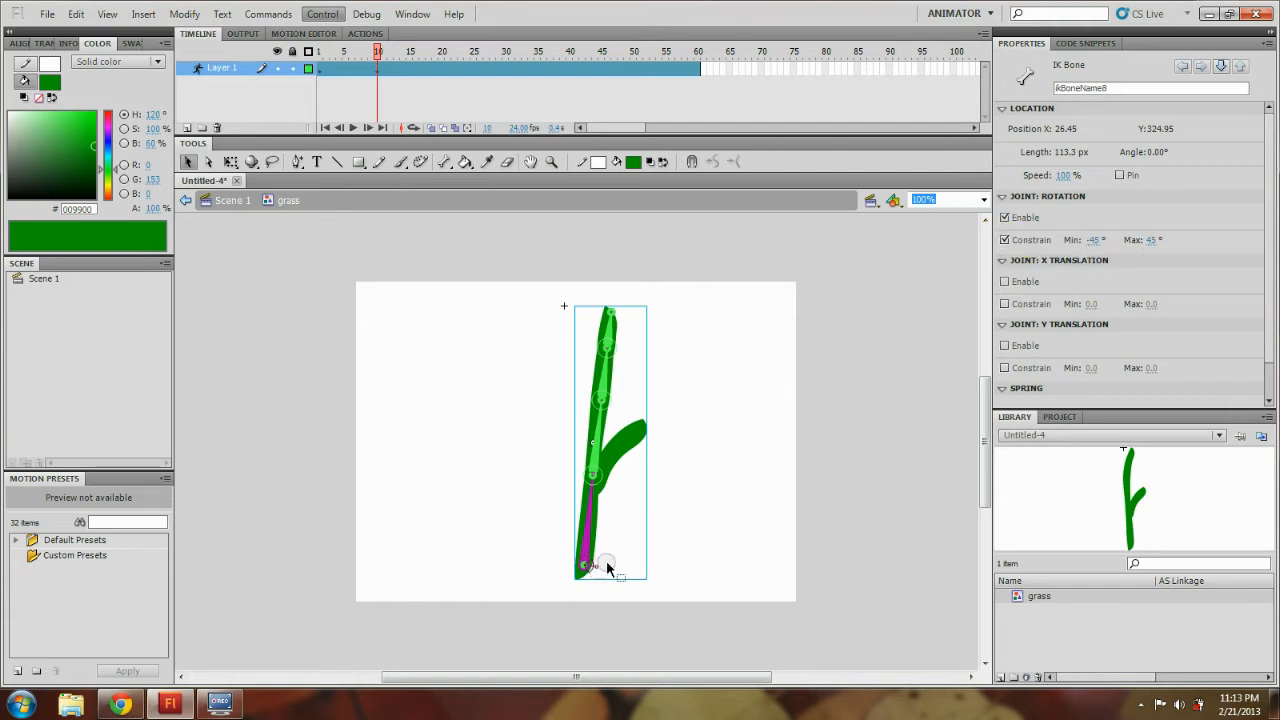
Test the rotation constraint at the stem's base joint in a 400% close-up by tilting the lowest bone to the right.
key("ctrl+=")
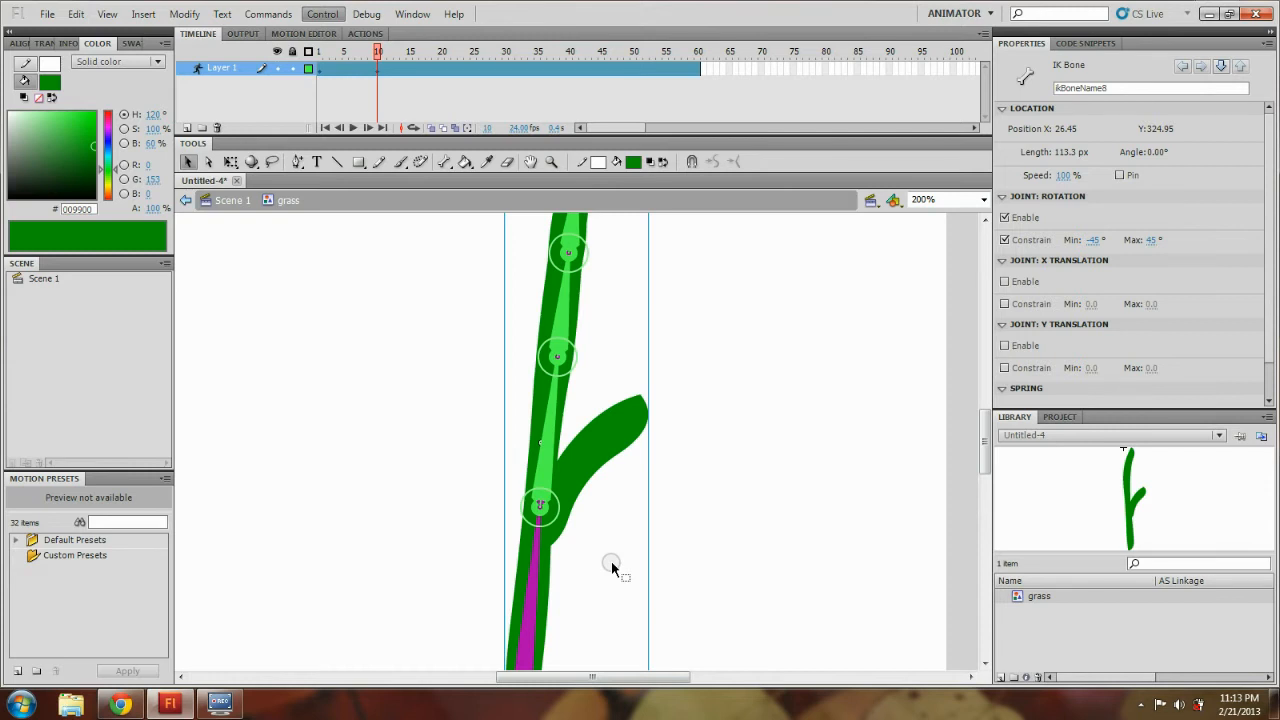
key("ctrl+=")
left_click_drag(612, 570, 644, 425)
key("space")
left_click_drag(633, 545, 687, 276)
left_click_drag(657, 537, 654, 353)
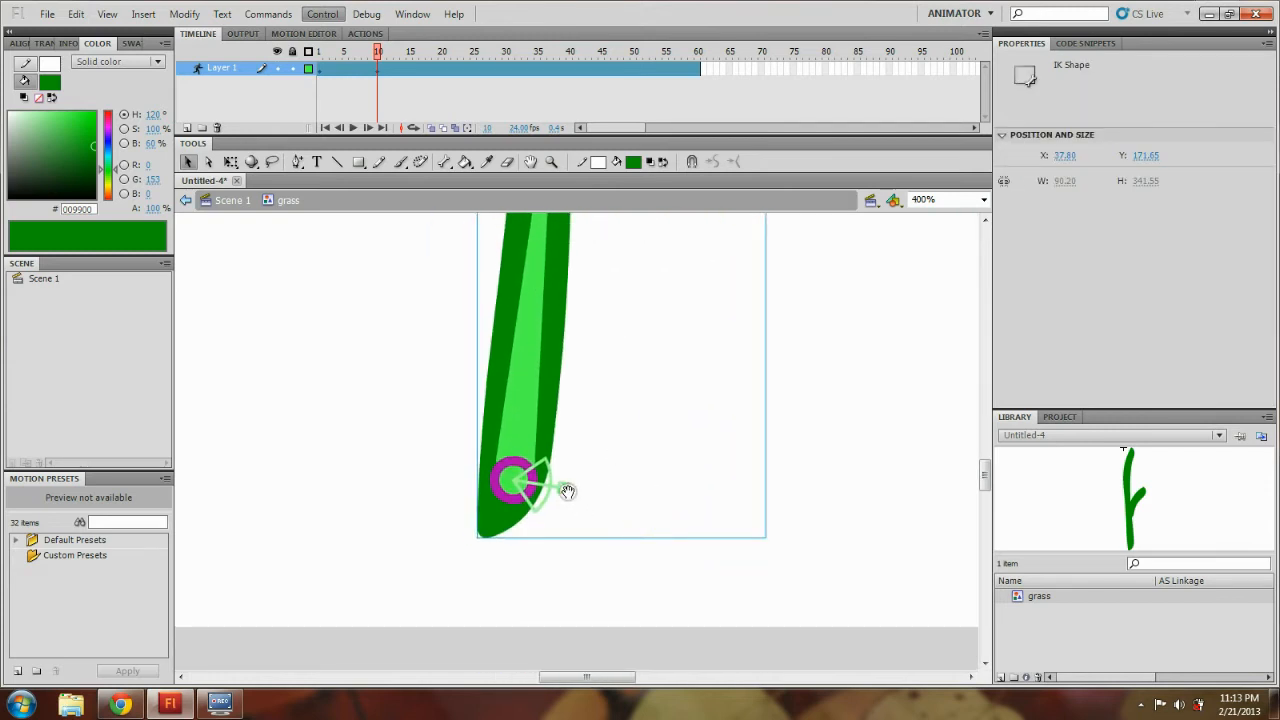
left_click(529, 434)
left_click_drag(1097, 243, 1143, 240)
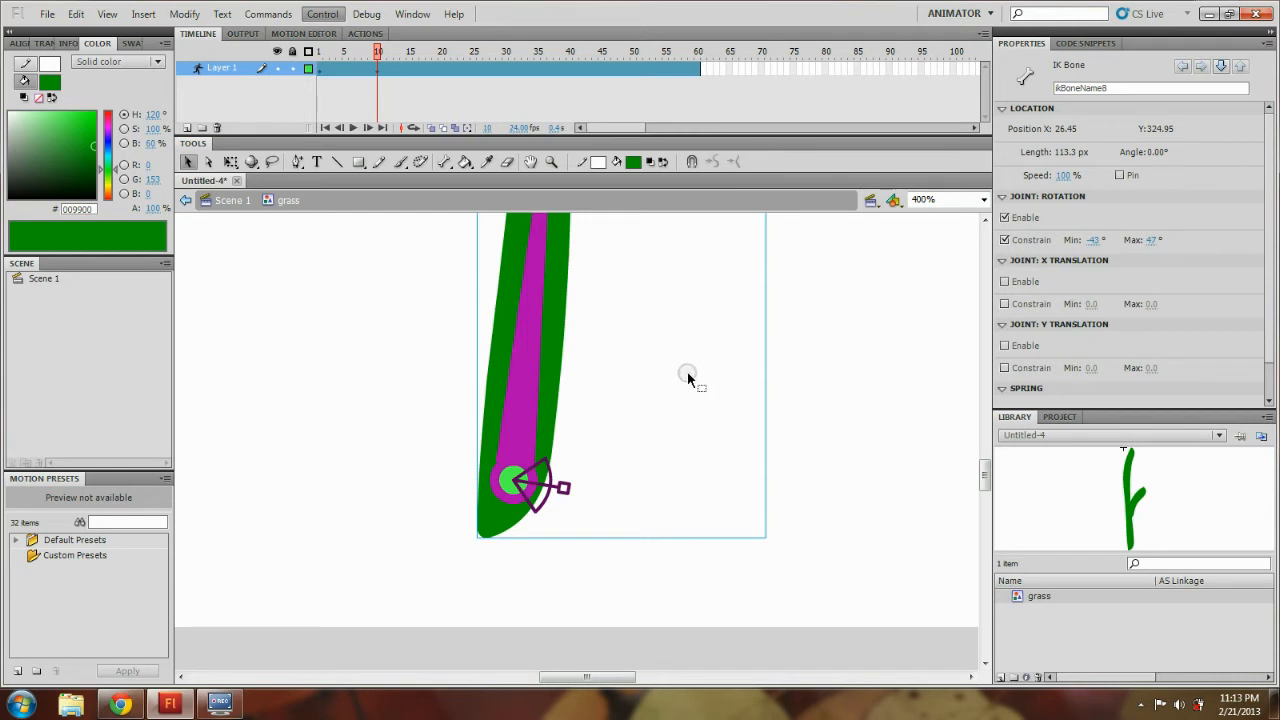
left_click_drag(530, 389, 553, 350)
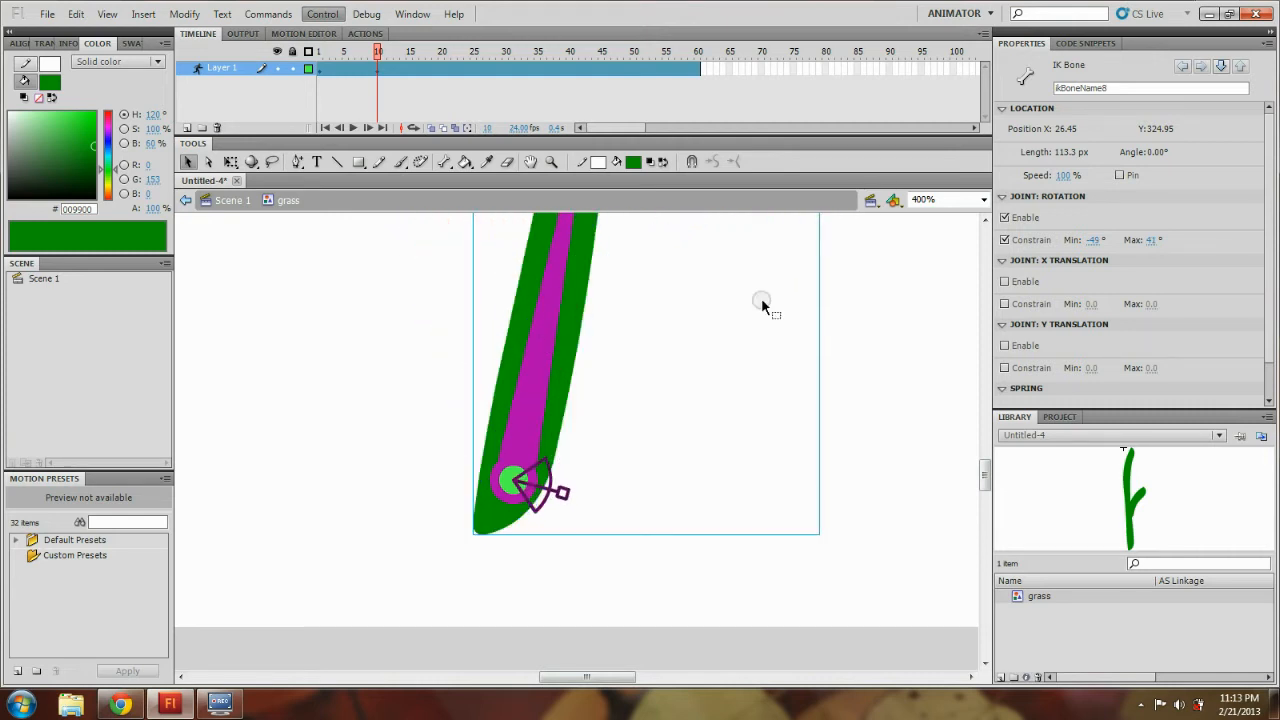
Turn off the lowest bone's rotation constraint and restore the 100% view of the whole stem.
left_click(1005, 240)
key("ctrl+1")
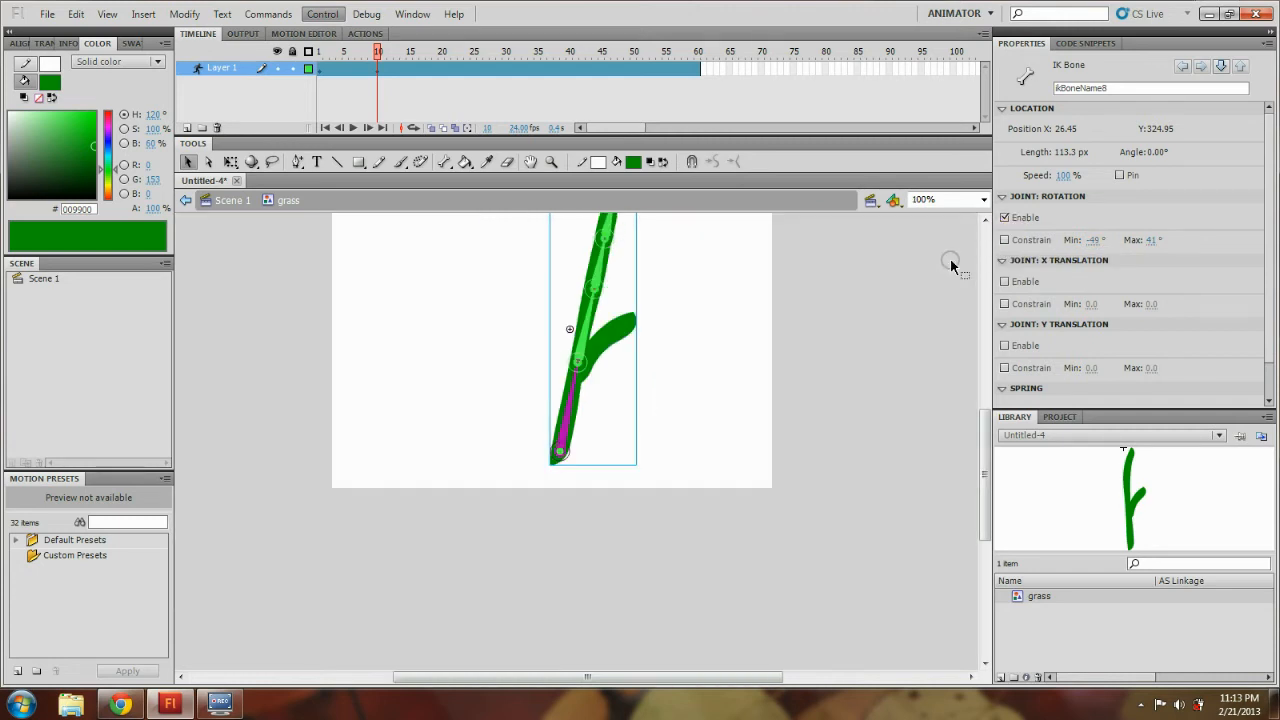
left_click(706, 315)
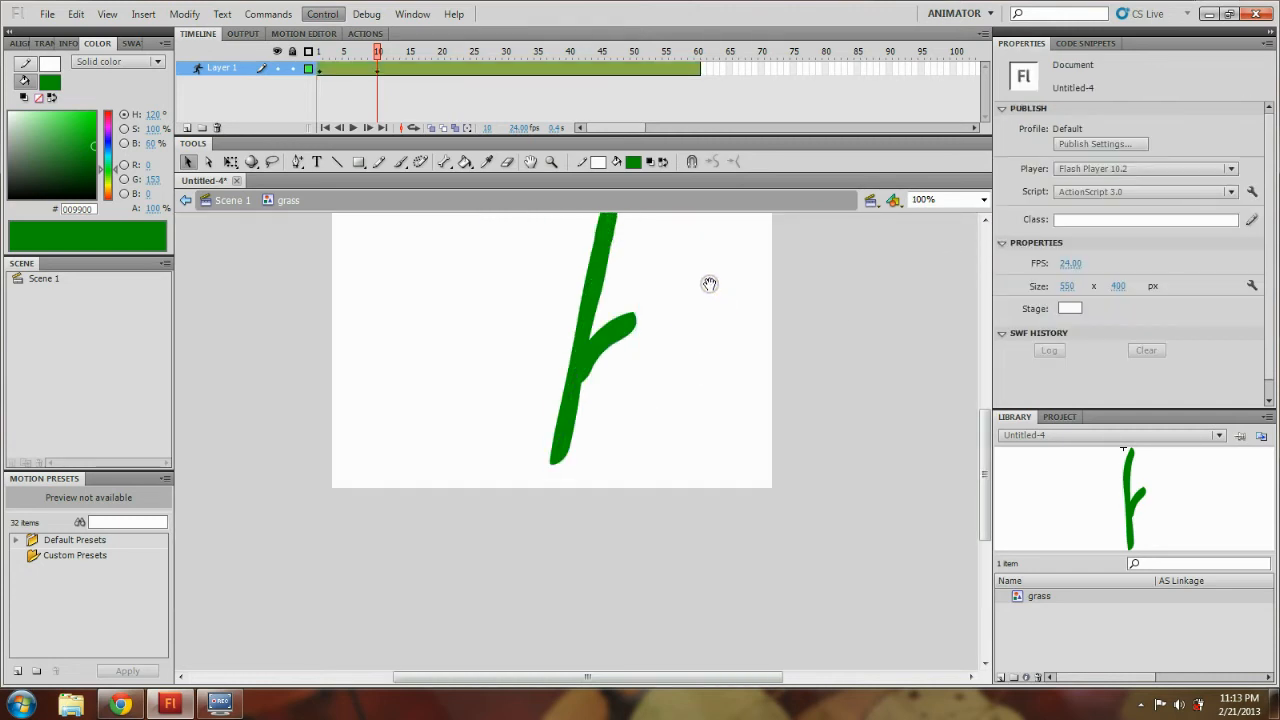
left_click_drag(709, 280, 625, 389)
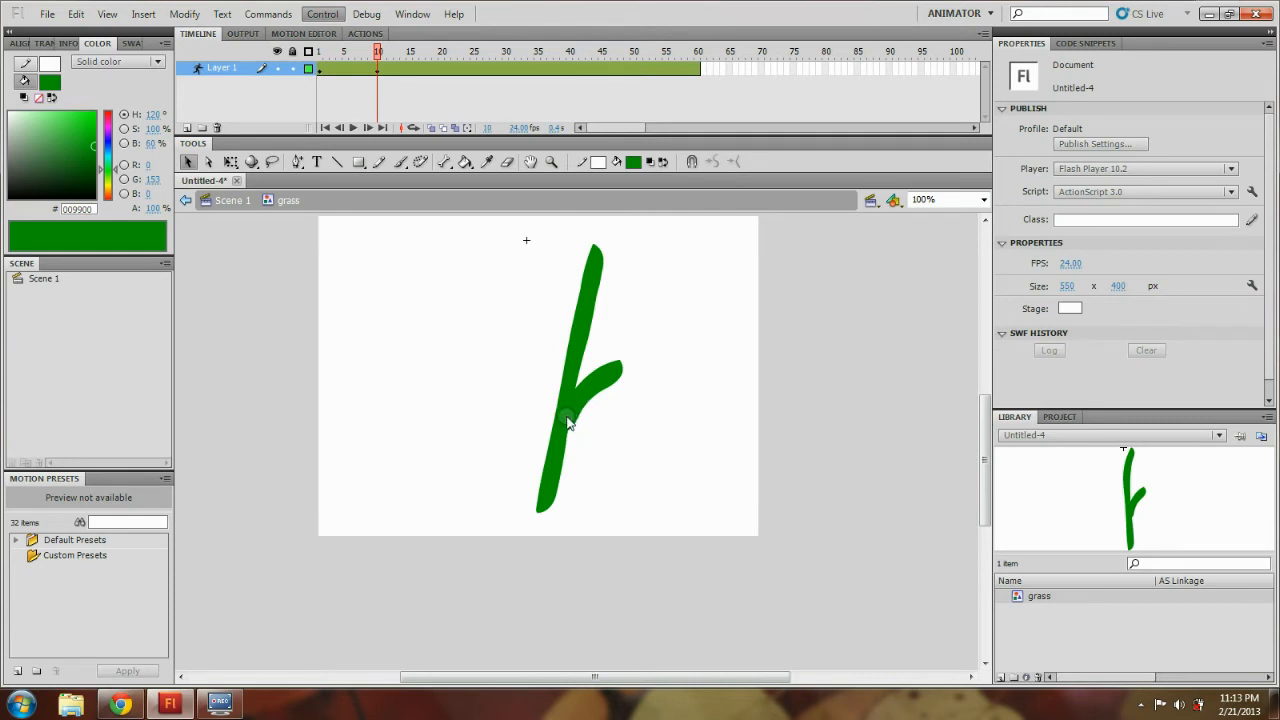
Refine the frame 10 pose by rotating the lowest bone toward upright and bending the second bone to the right.
left_click(567, 418)
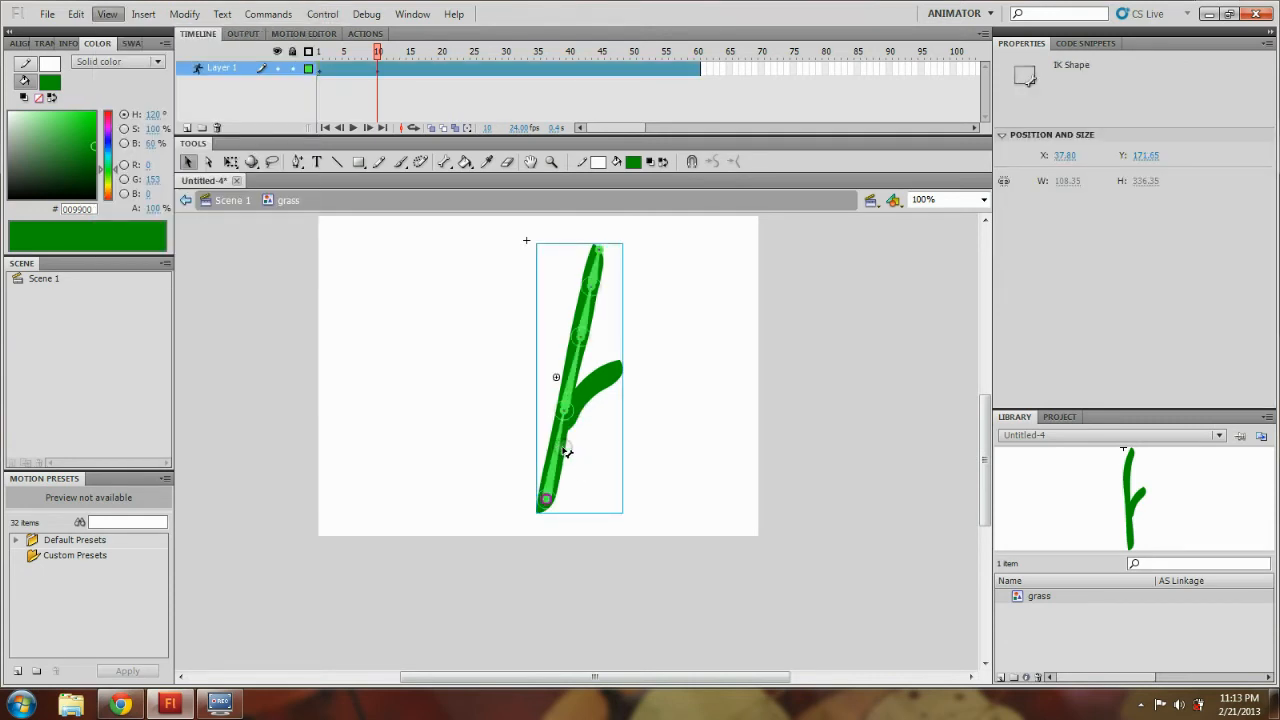
left_click_drag(565, 450, 578, 412)
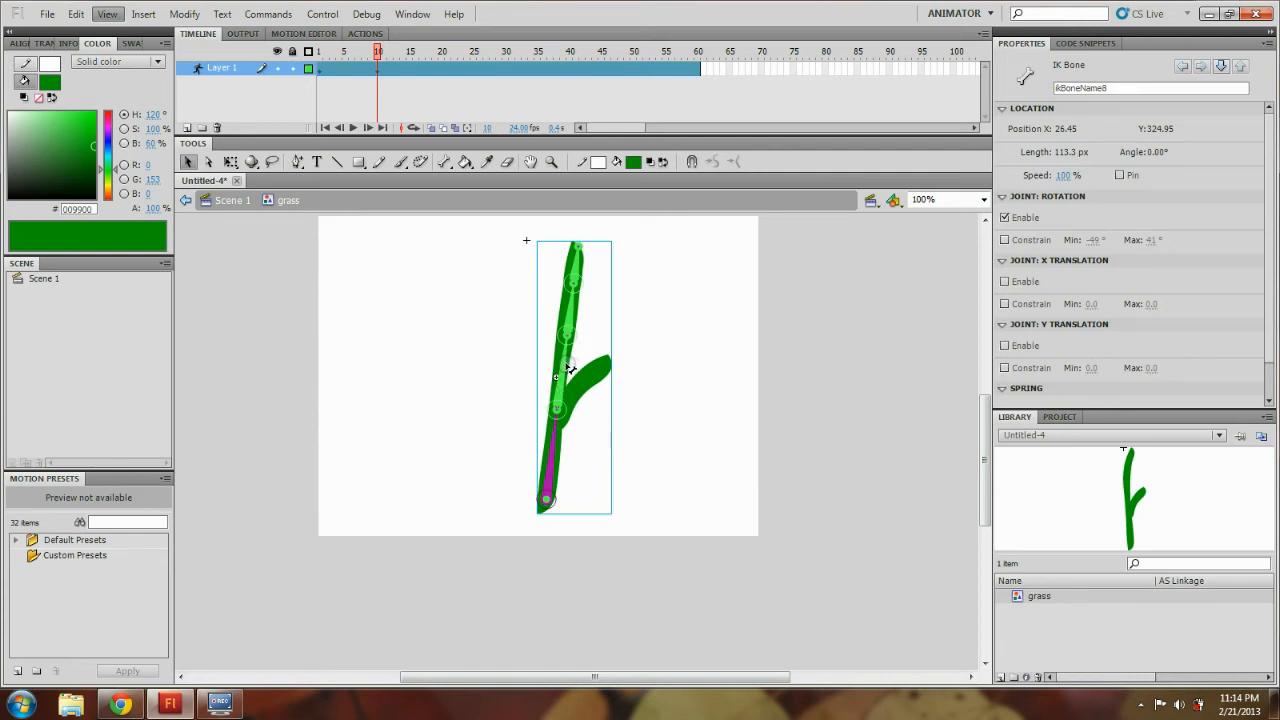
mouse_move(570, 368)
left_mouse_down()
mouse_move(586, 370)
mouse_move(548, 372)
mouse_move(581, 364)
left_mouse_up()
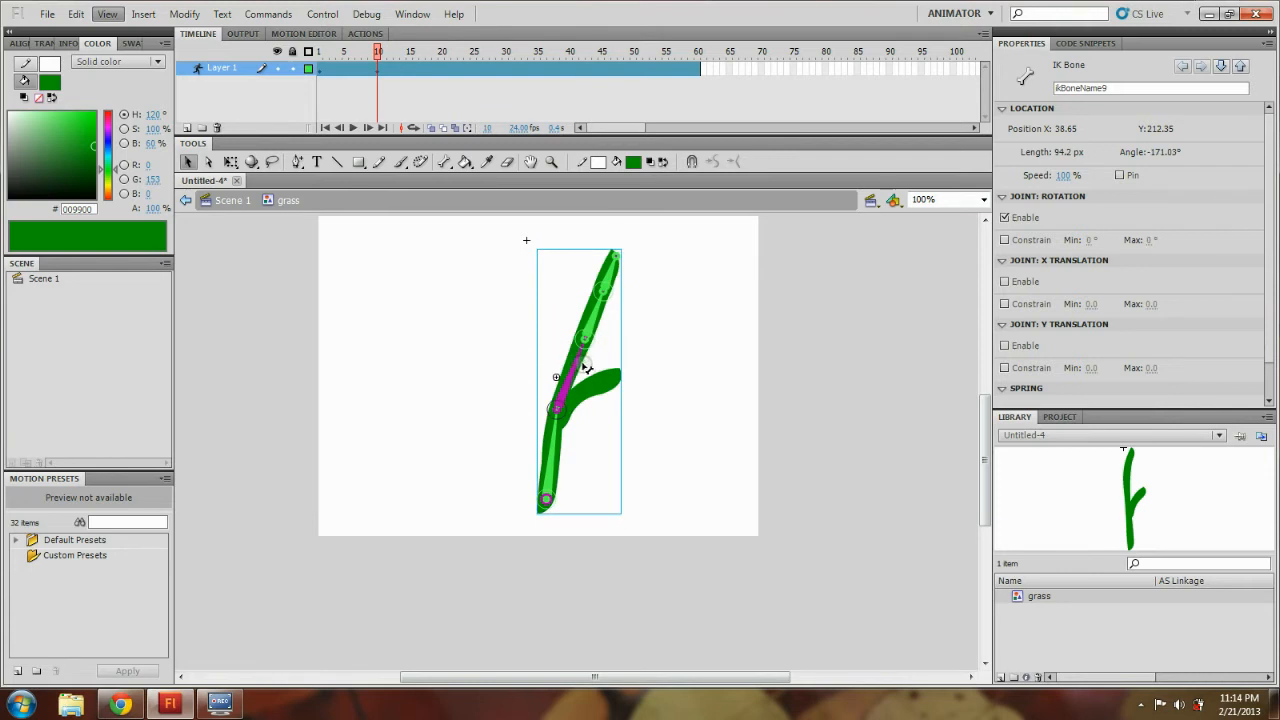
Bend the stem's top bone to the right at frame 10, and lean the stem further right in a new pose at frame 20.
left_click_drag(600, 309, 627, 263)
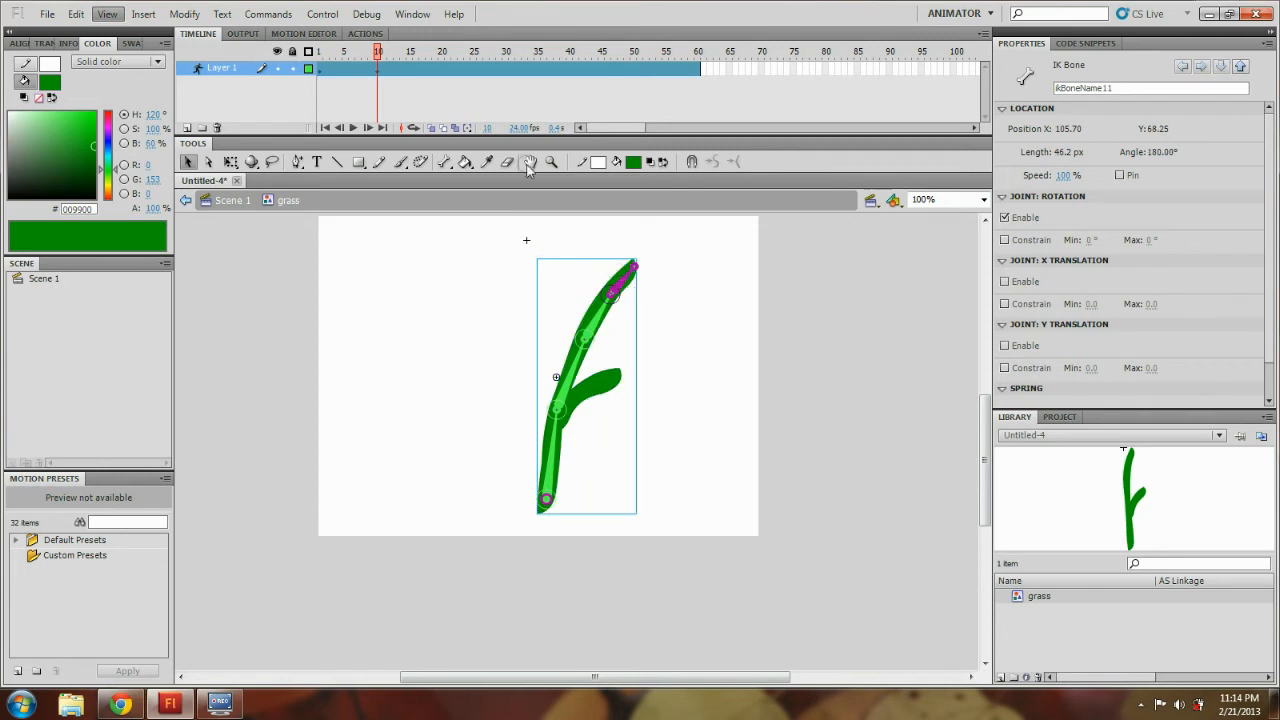
left_click(443, 67)
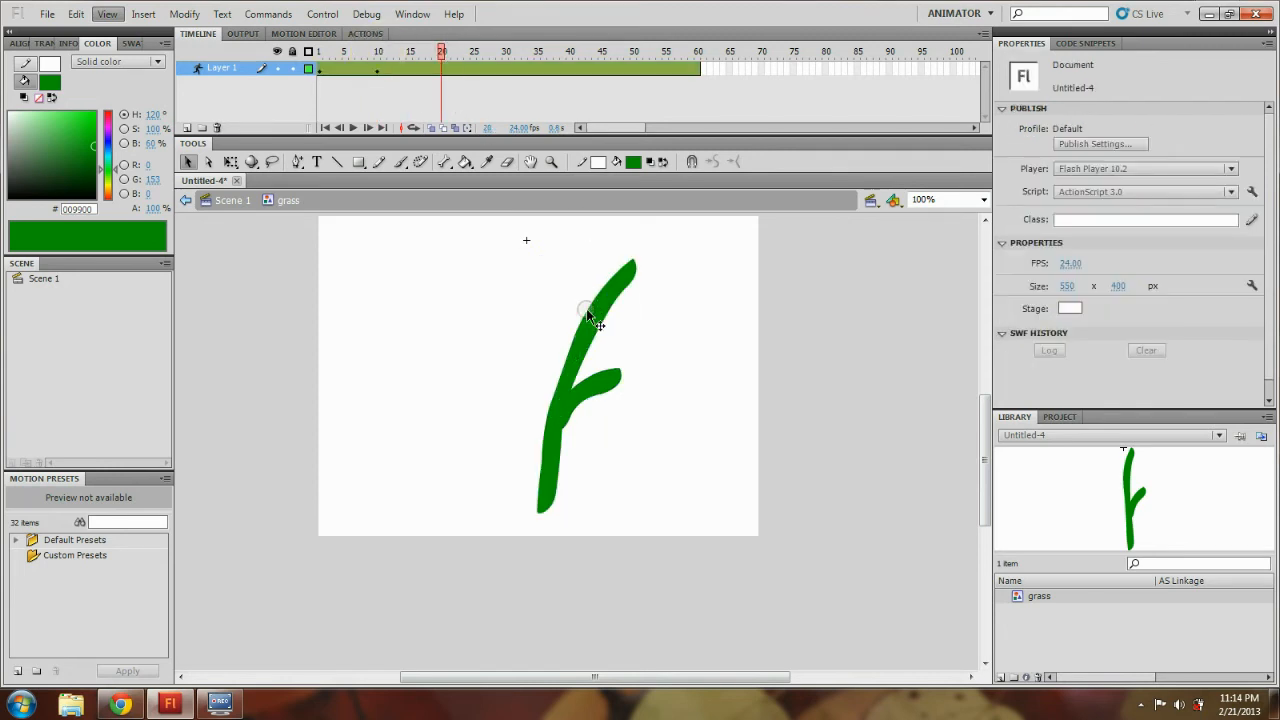
left_click(578, 400)
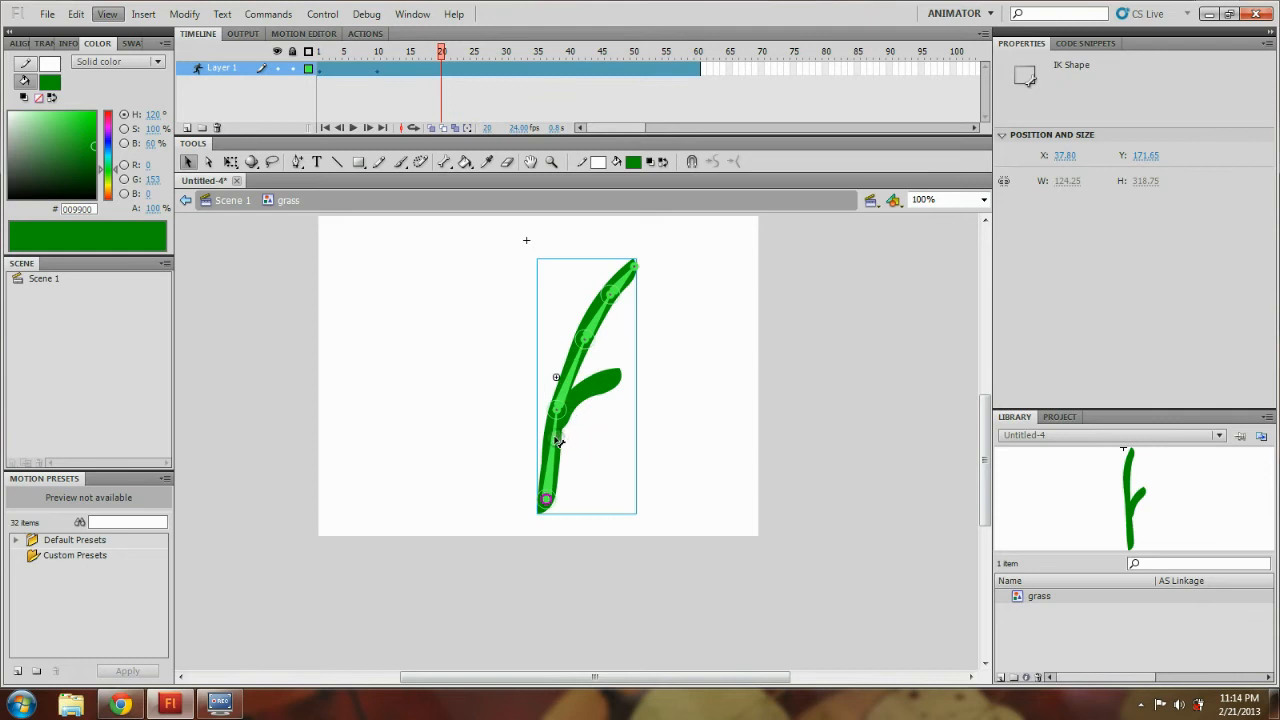
left_click_drag(552, 436, 649, 331)
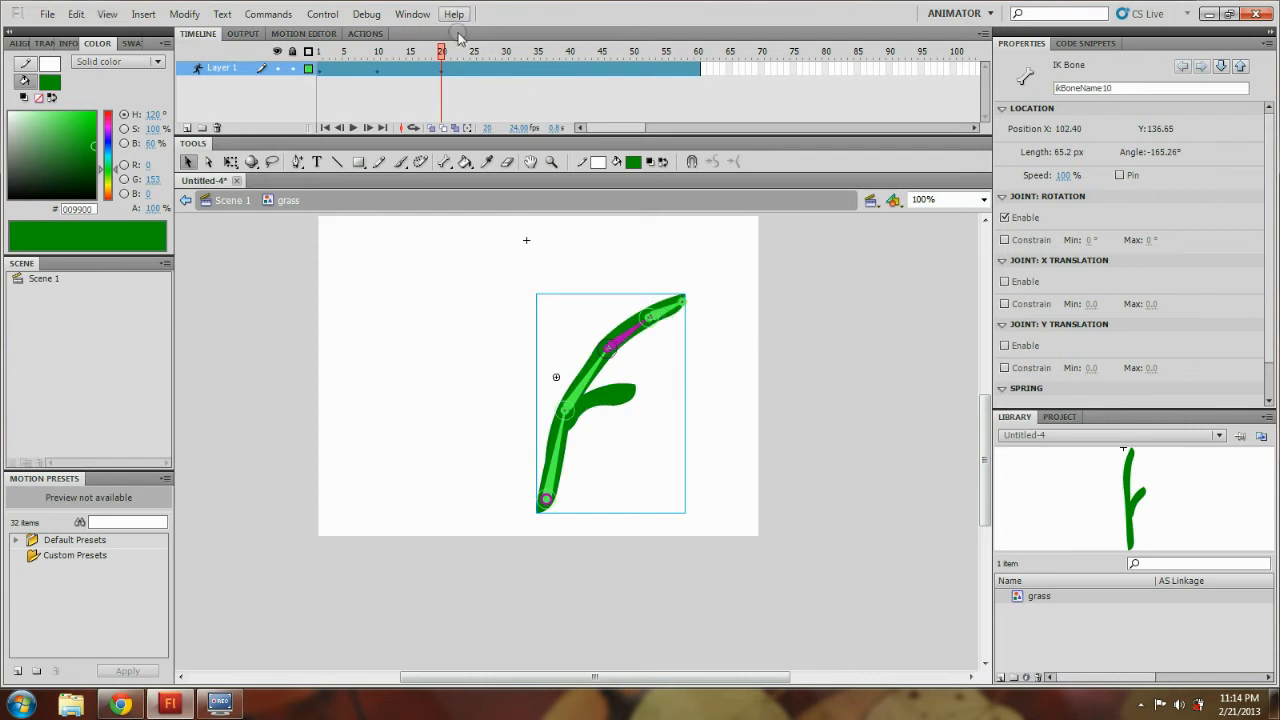
Pose the stem back near upright at frame 30, and lean it to the left with its upper bones bent left at frame 40.
left_click_drag(443, 57, 506, 55)
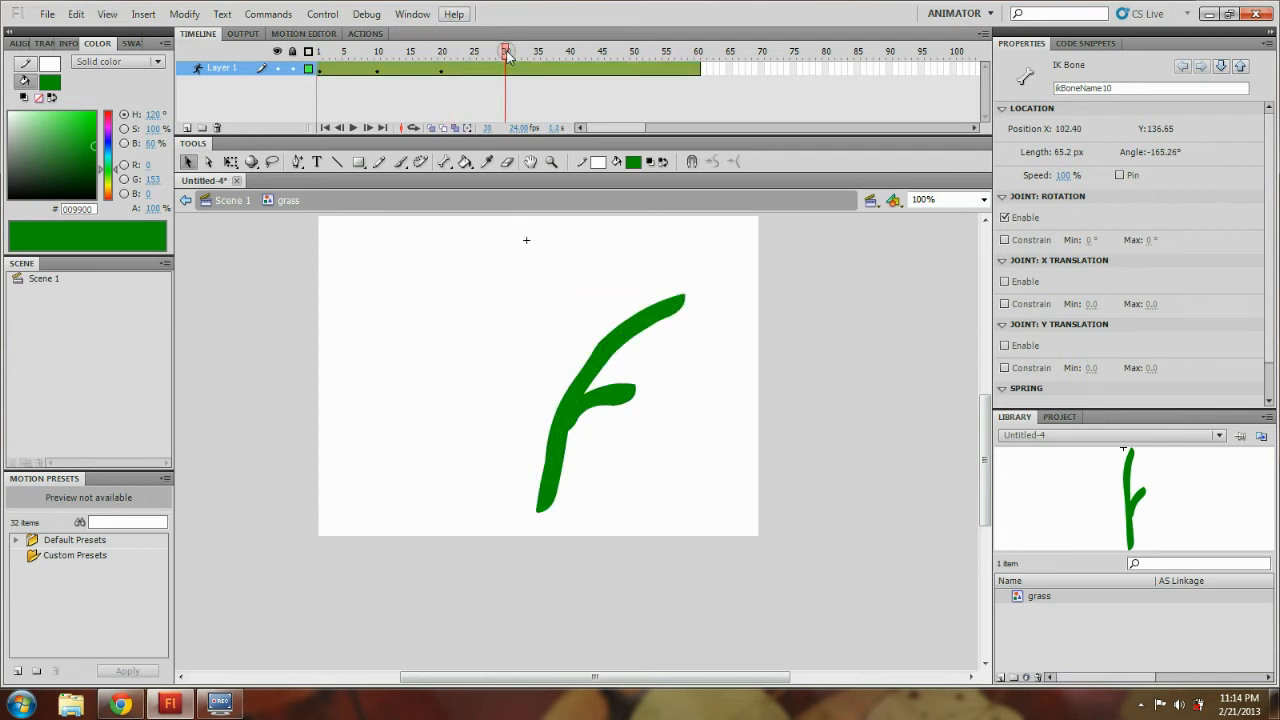
left_click_drag(562, 447, 546, 440)
left_click_drag(563, 370, 558, 296)
left_click_drag(510, 55, 570, 55)
left_click_drag(548, 443, 506, 376)
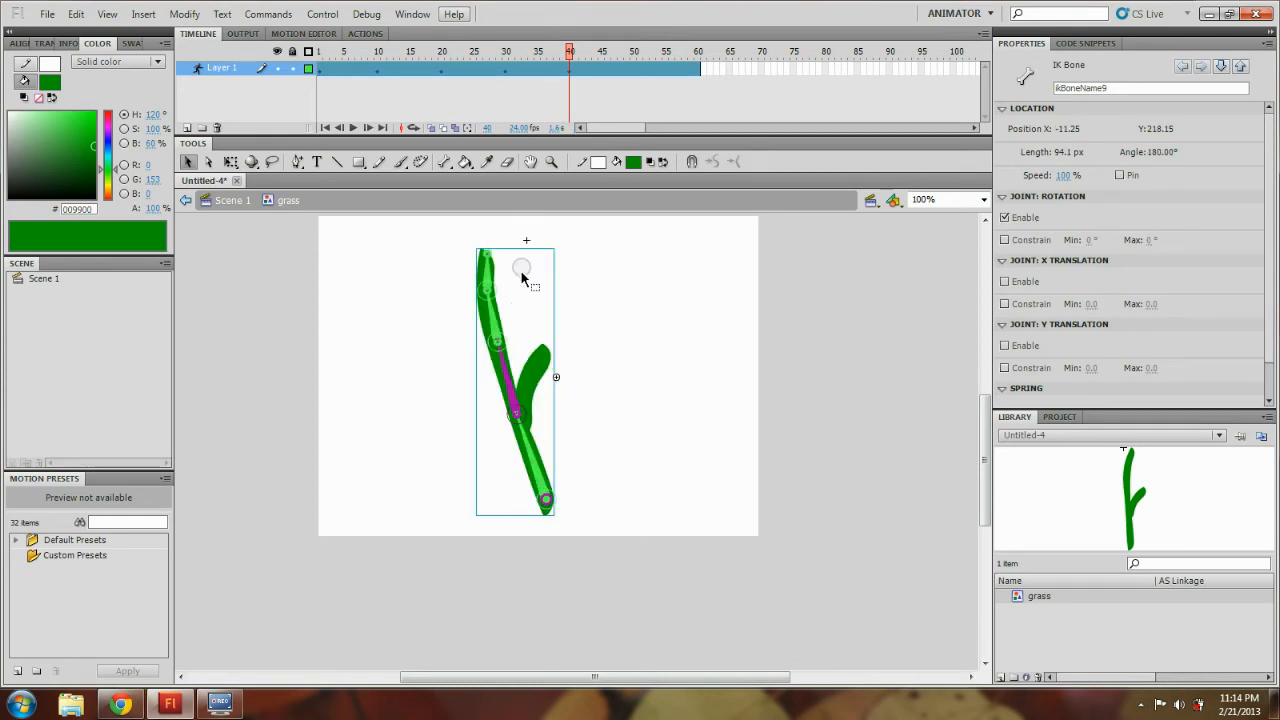
left_click_drag(493, 302, 450, 268)
Pose the stem at frame 50 by returning the lower bones toward upright and bending the tip to the right.
left_click_drag(578, 56, 633, 50)
left_click(542, 298)
left_click_drag(527, 438, 537, 431)
left_click_drag(531, 378, 558, 256)
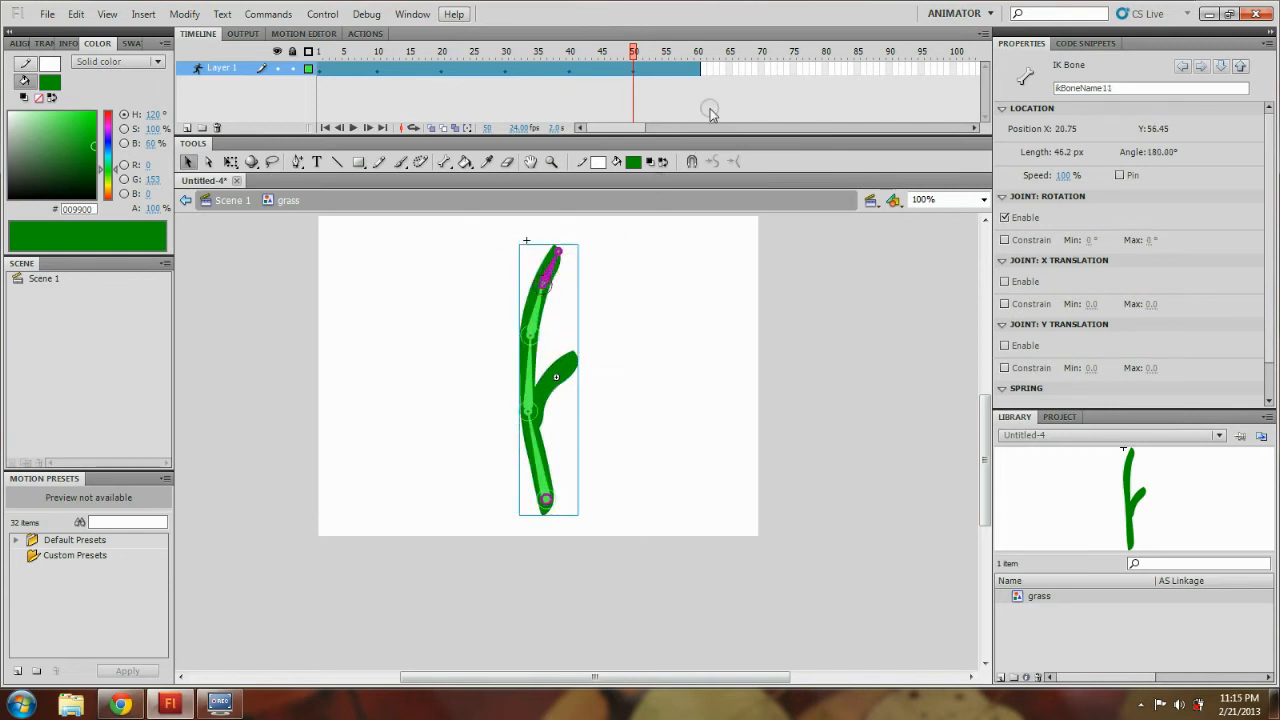
Scrub through the armature animation up to frame 60 to review the stem's sway.
left_click_drag(633, 55, 346, 68)
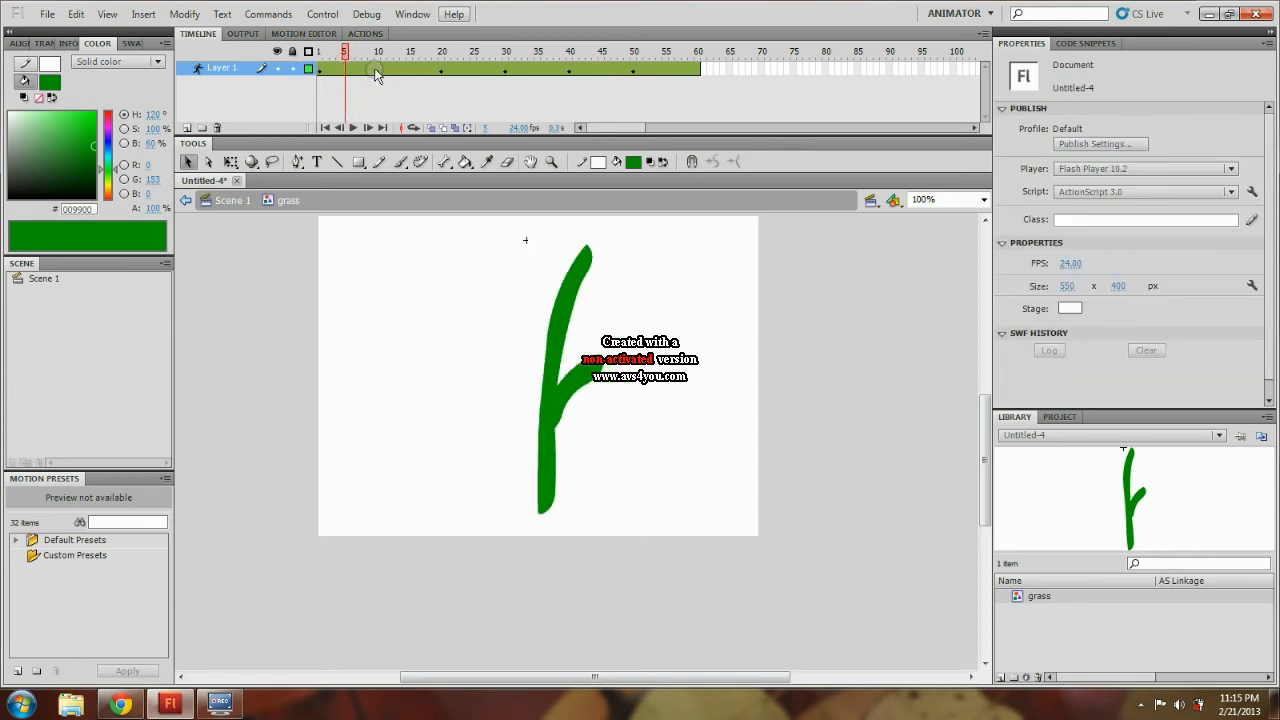
left_click_drag(347, 58, 700, 58)
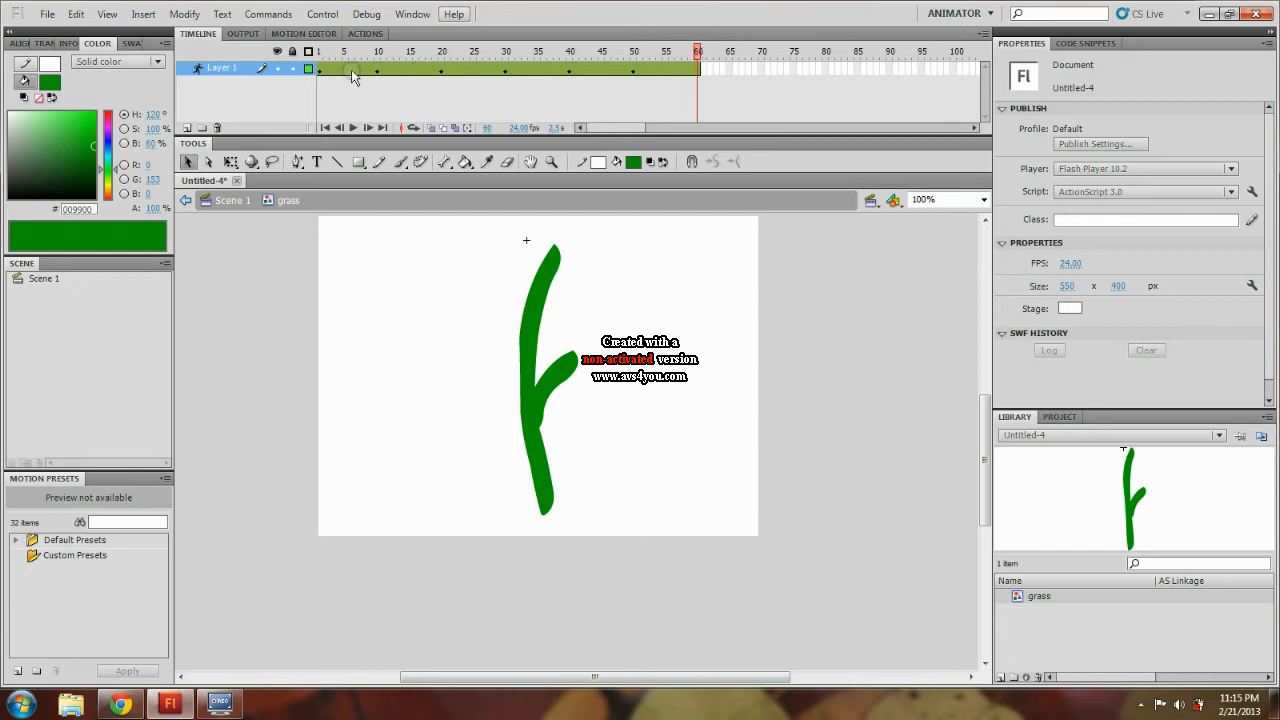
mouse_move(700, 56)
left_mouse_down()
mouse_move(310, 60)
mouse_move(699, 60)
left_mouse_up()
Copy the armature's frame 1 pose to frame 60 so the sway loops, and play back the animation.
left_click(320, 70)
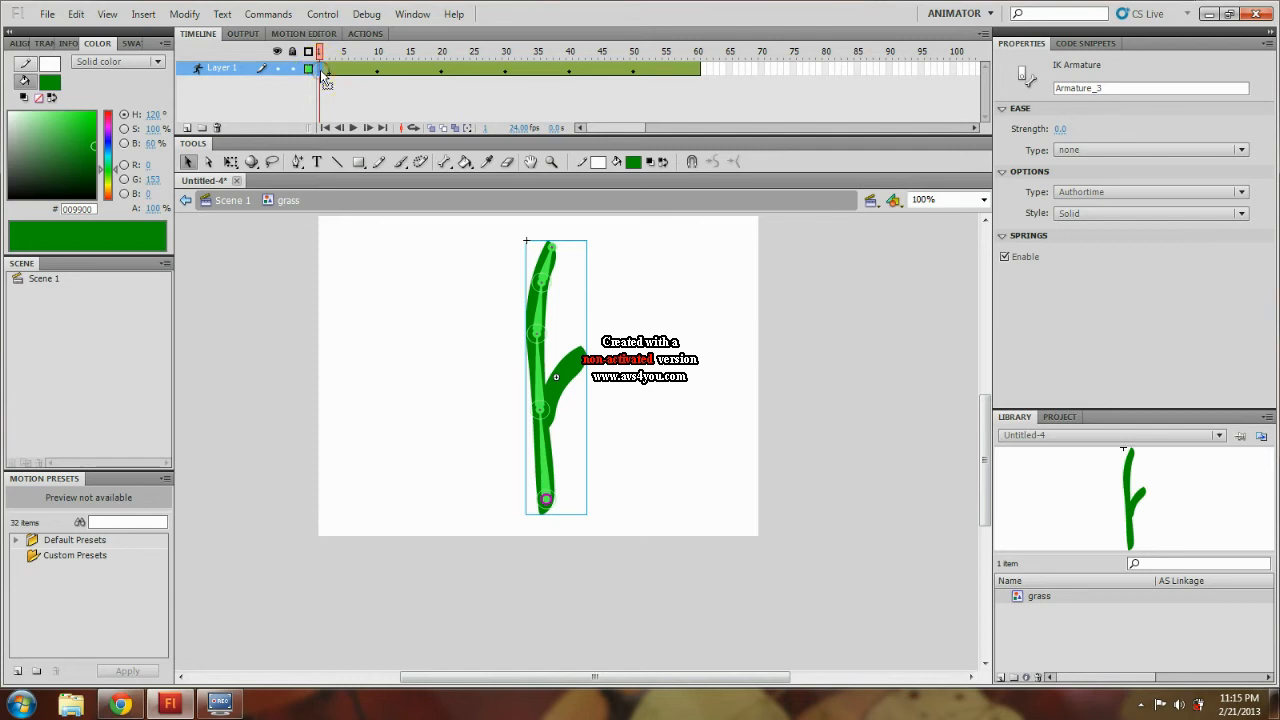
left_click_drag(321, 71, 690, 80)
left_click_drag(701, 81, 698, 79)
key("Return")
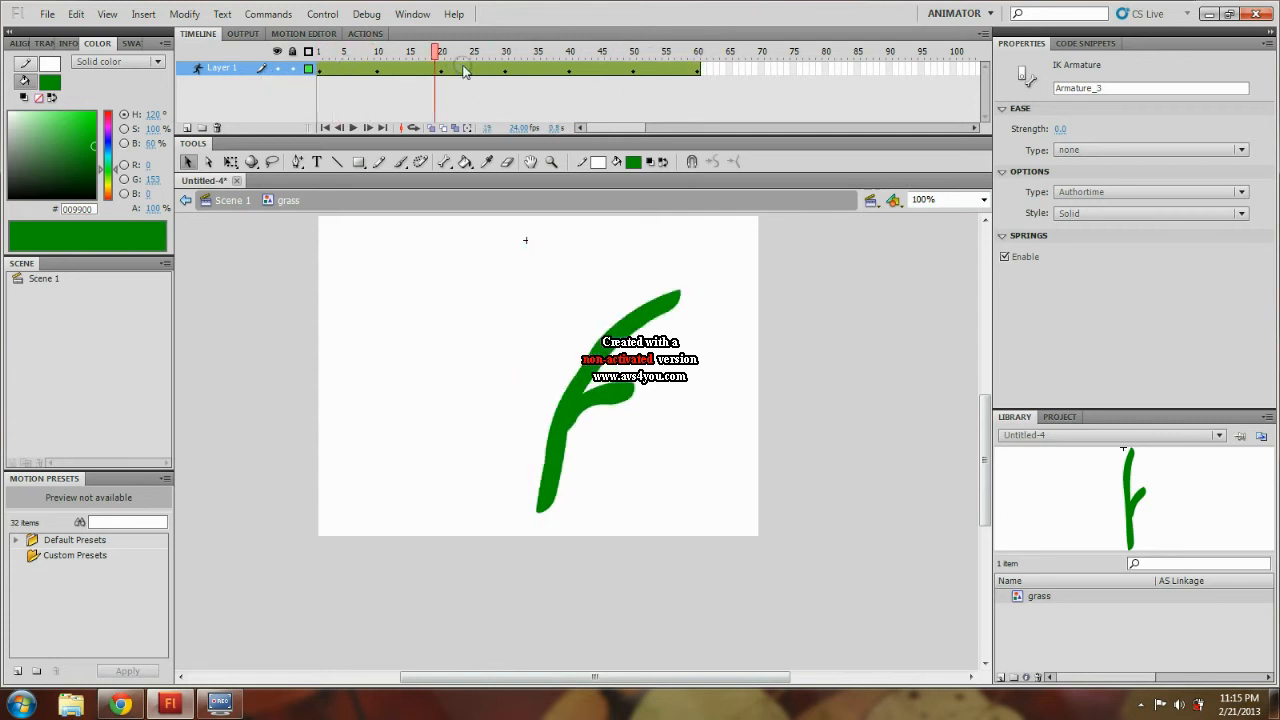
left_click_drag(700, 70, 739, 67)
left_click(381, 197)
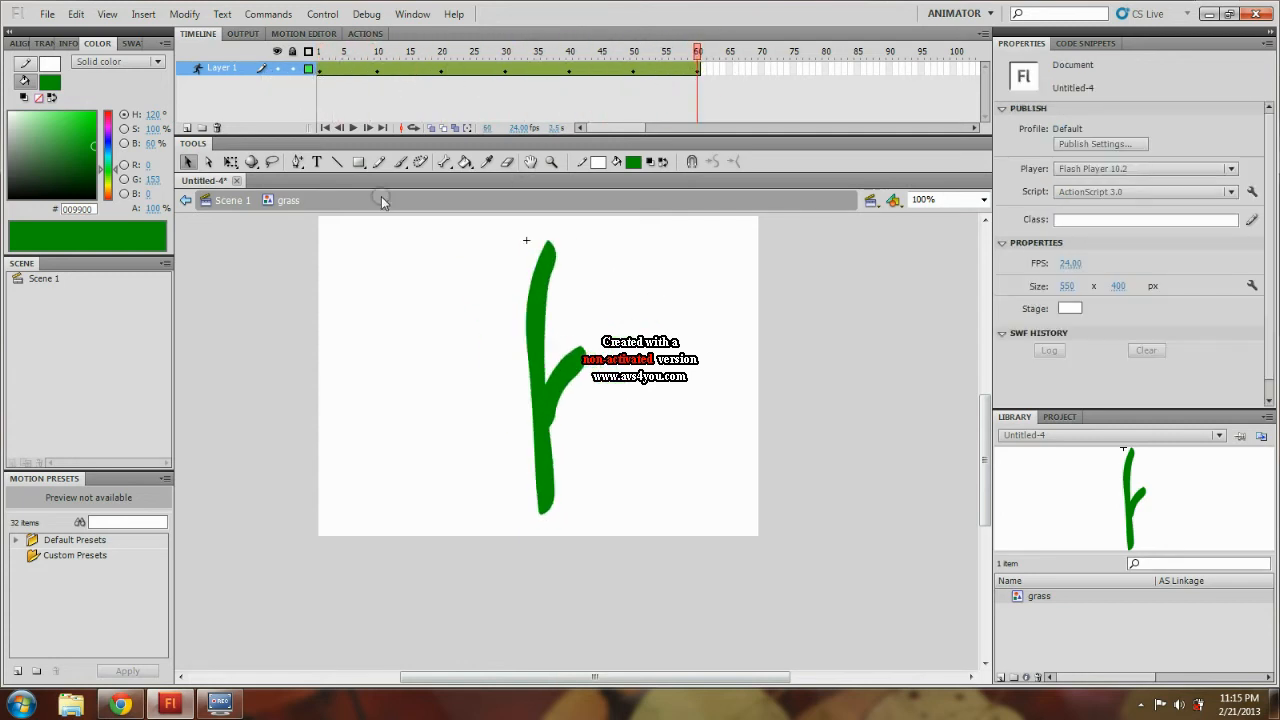
Return to Scene 1 and extend the grass layer's frames to frame 60.
left_click(233, 201)
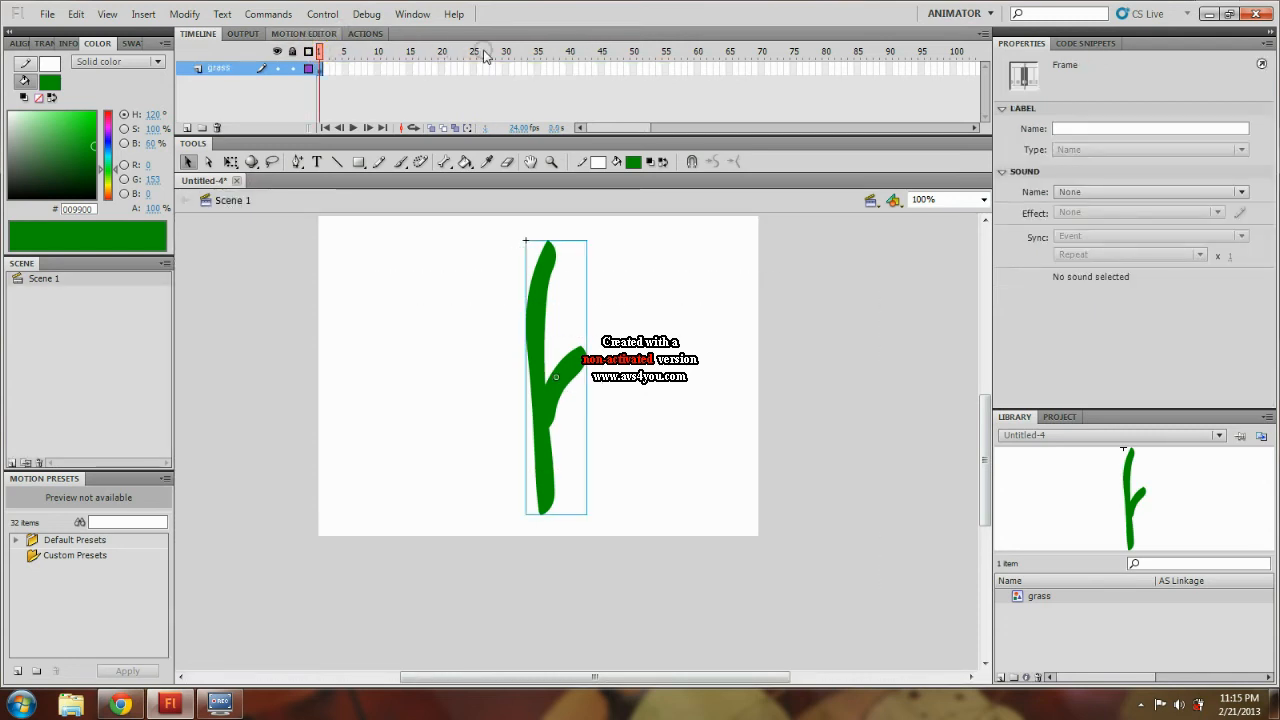
left_click(352, 54)
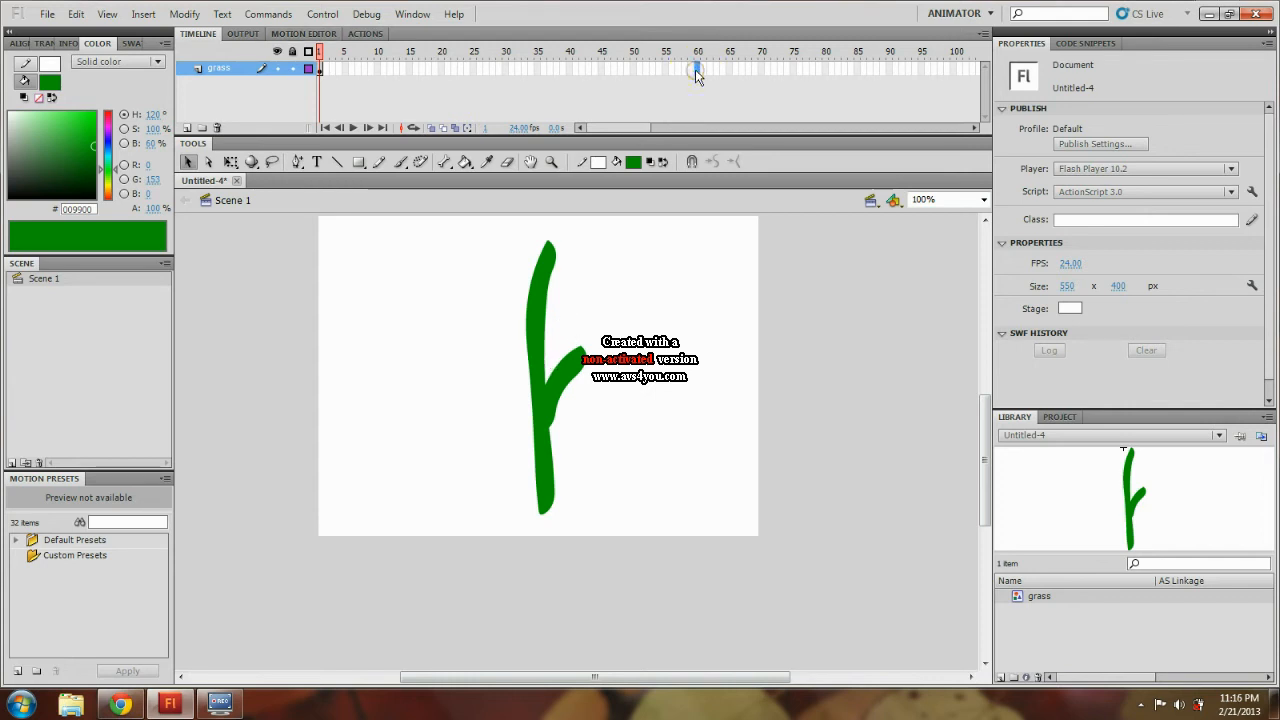
key("F5")
left_click_drag(697, 53, 697, 85)
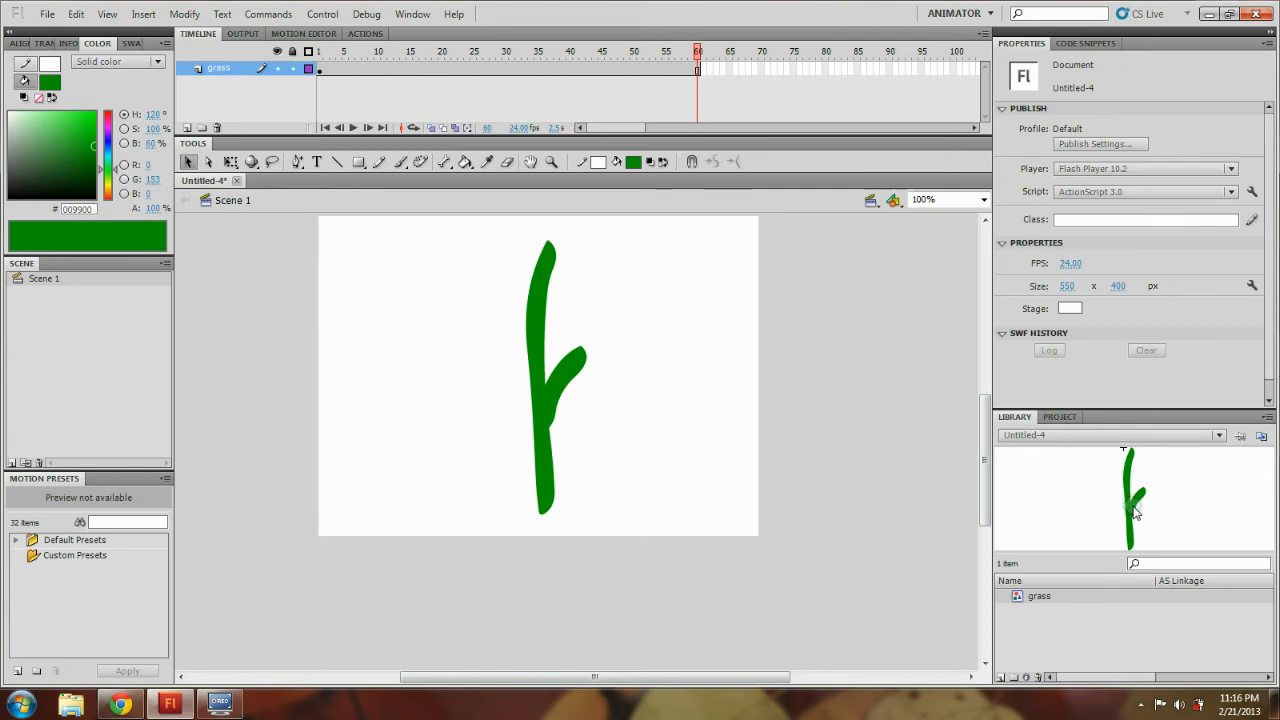
Try filling the stage by placing several more instances of the grass symbol beside the original one.
left_click_drag(1135, 512, 690, 392)
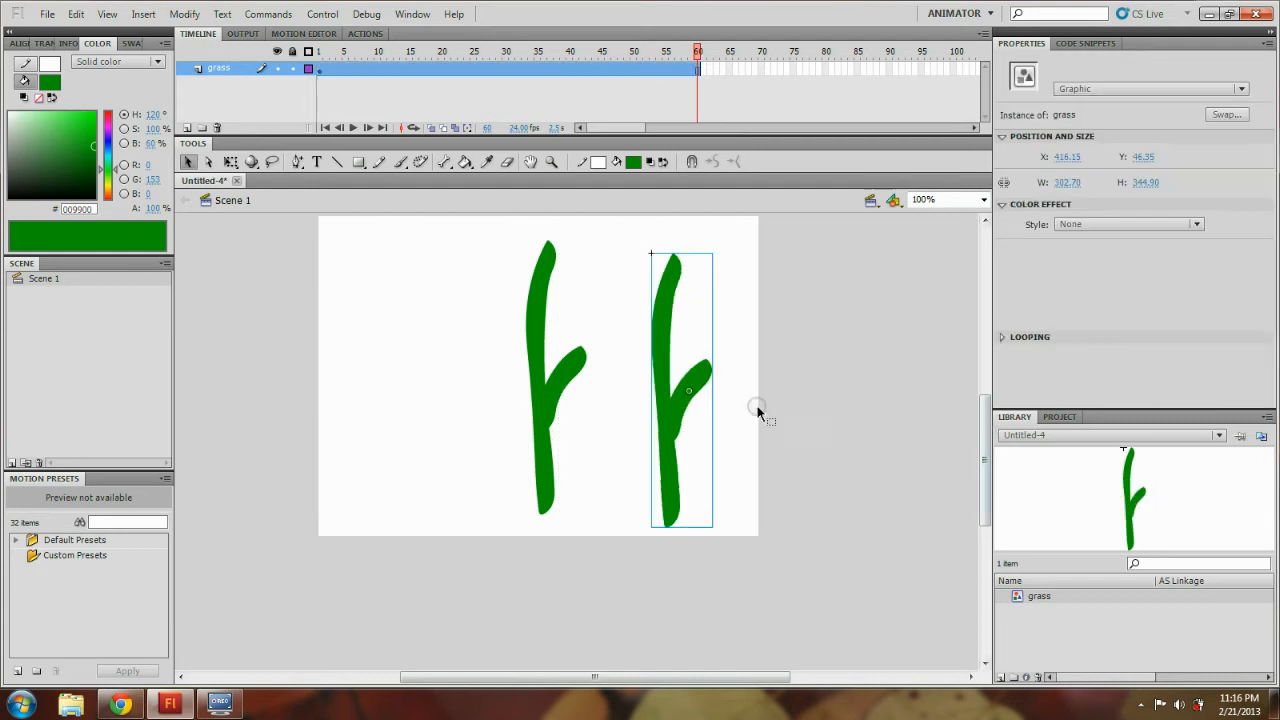
left_click_drag(1128, 512, 460, 370)
left_click_drag(697, 52, 310, 90)
left_click(794, 332)
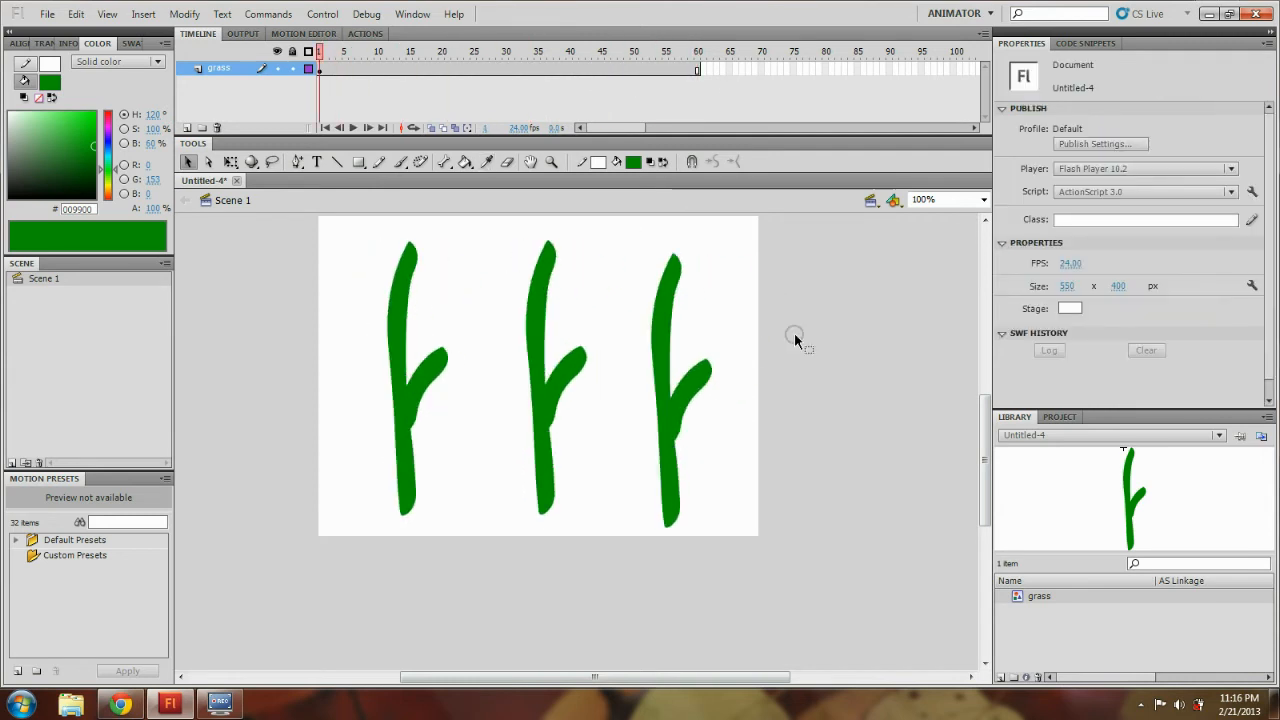
left_click_drag(1132, 500, 716, 398)
left_click(791, 402)
left_click(786, 310)
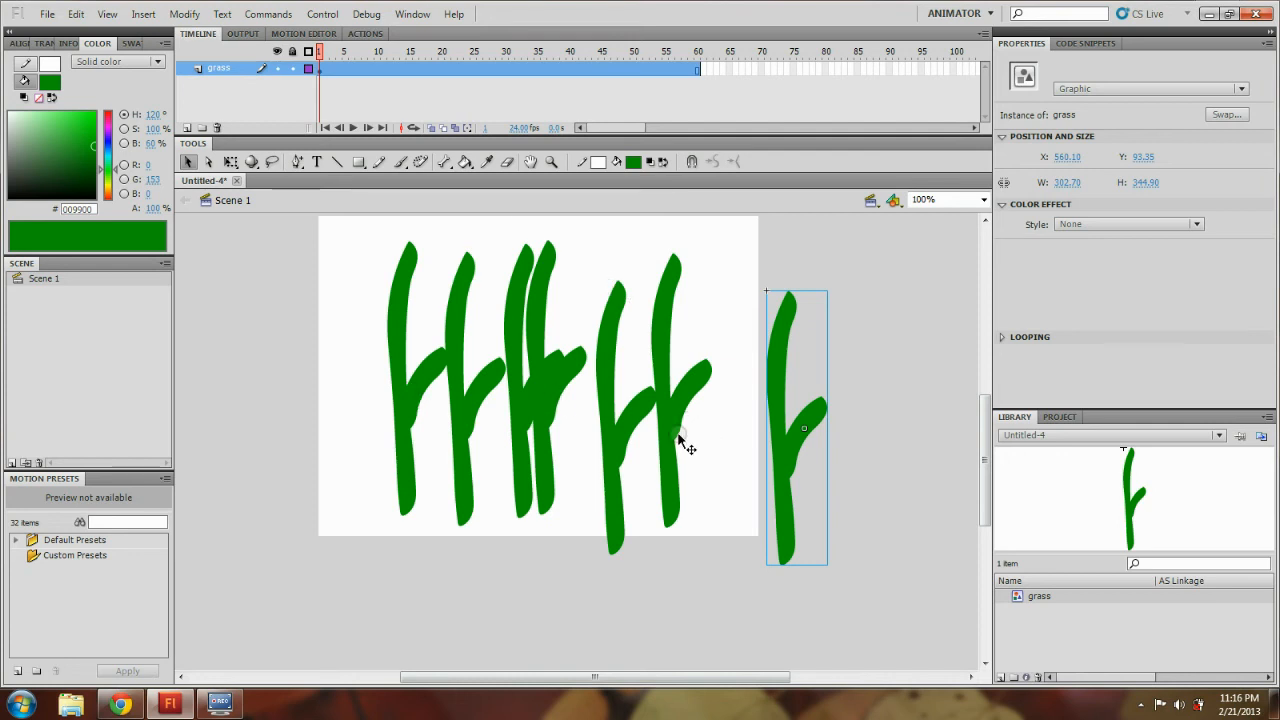
key("Return")
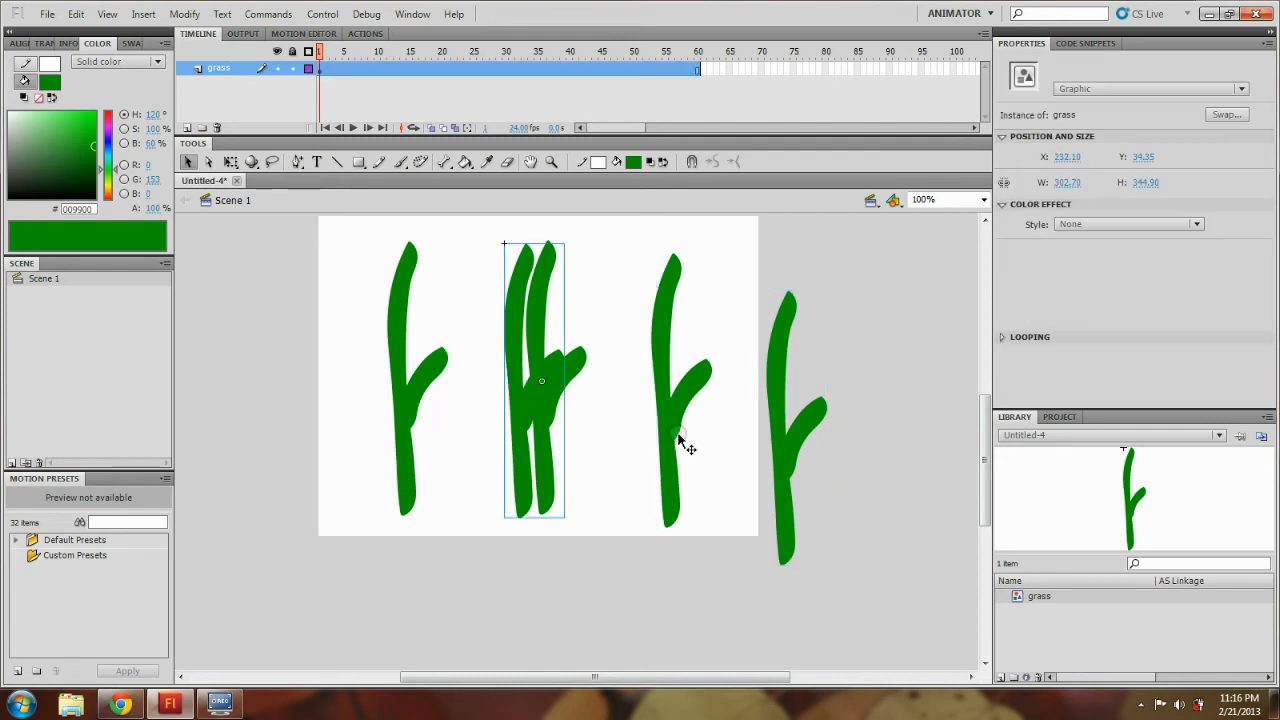
Remove all grass instances from the stage, including the original stem.
key("Delete")
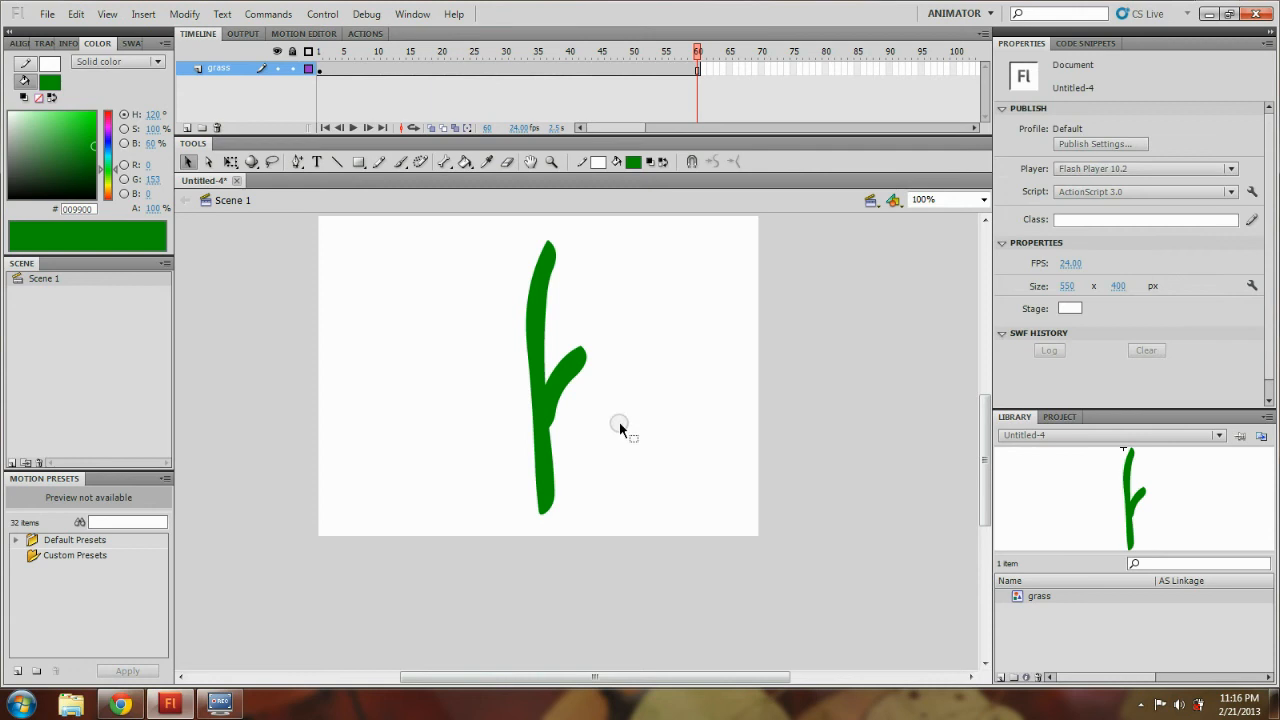
left_click(538, 410)
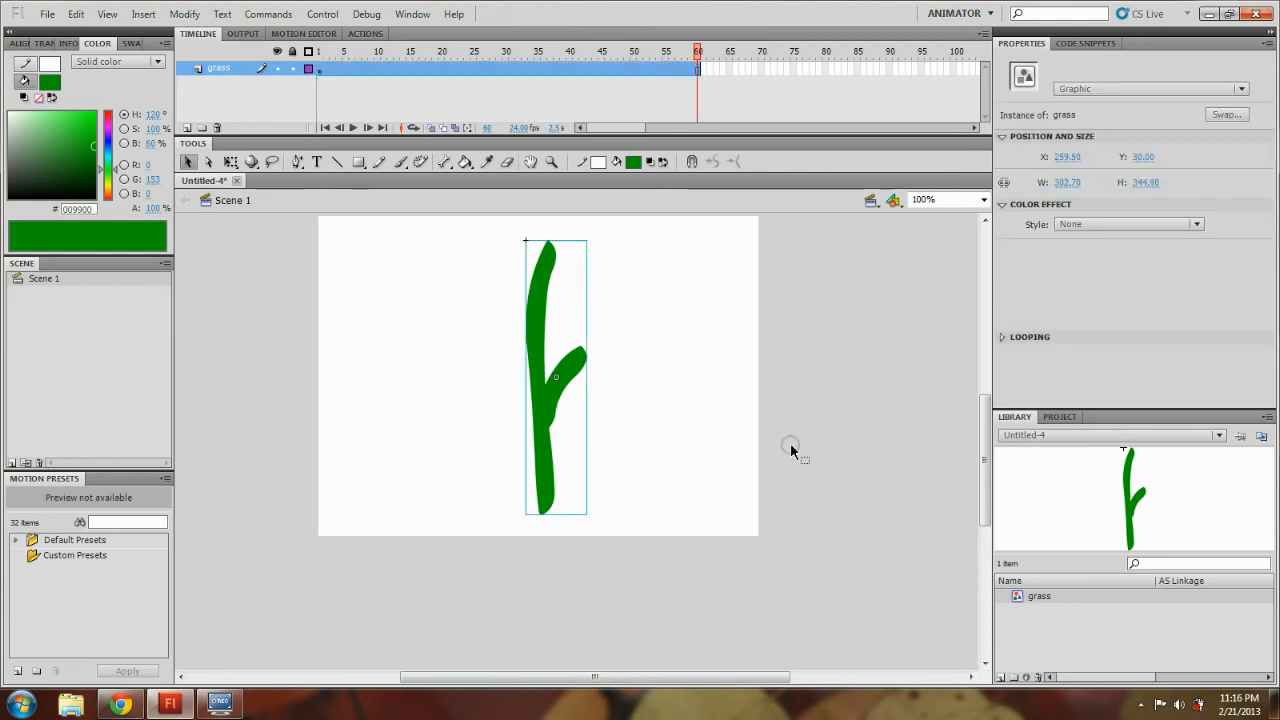
key("Delete")
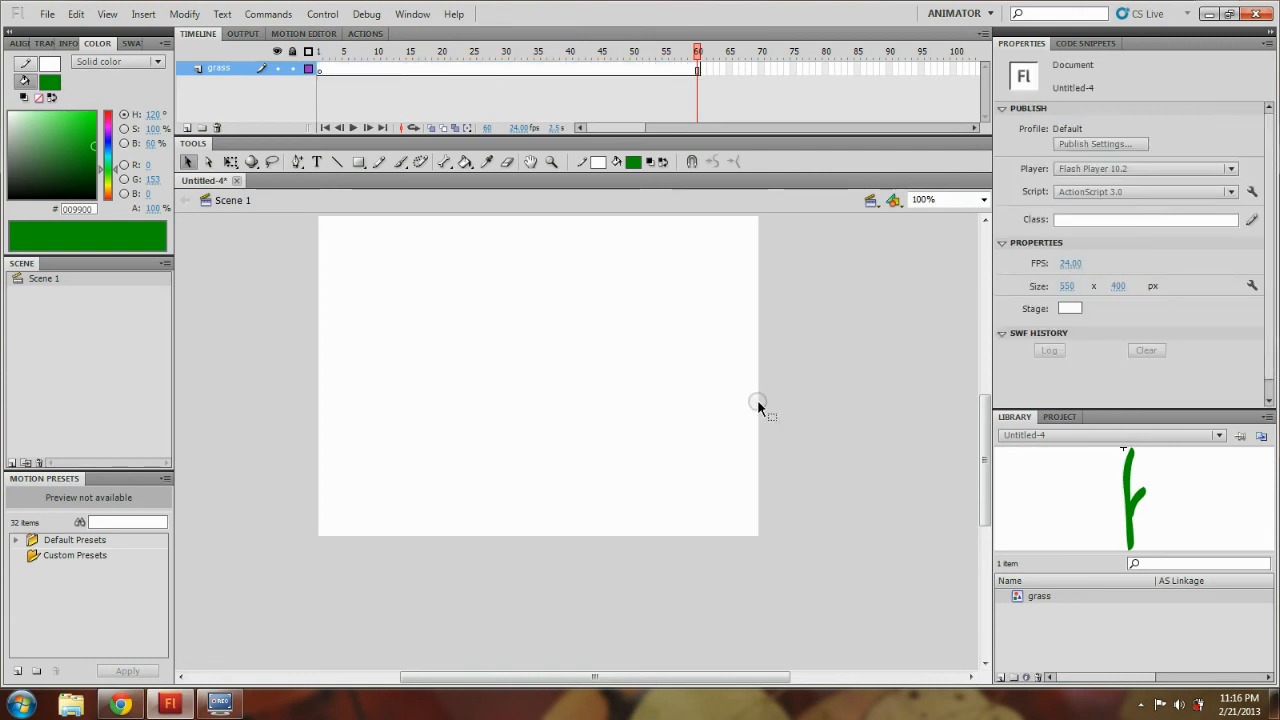
Try the Spray Brush with its default shape in a few strokes across the stage, and undo the strokes.
left_click(400, 165)
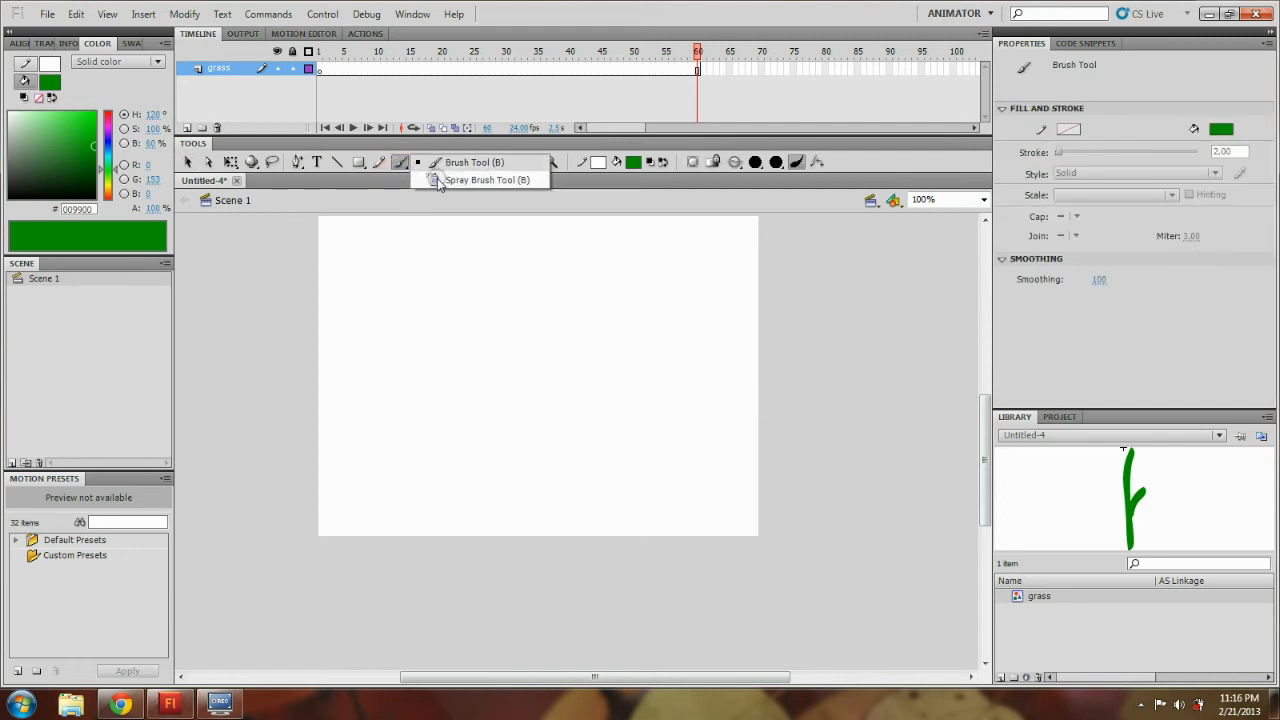
left_click(437, 178)
left_click_drag(420, 336, 705, 340)
left_click_drag(385, 436, 678, 440)
left_click_drag(391, 400, 651, 392)
key("ctrl+z")
key("ctrl+z")
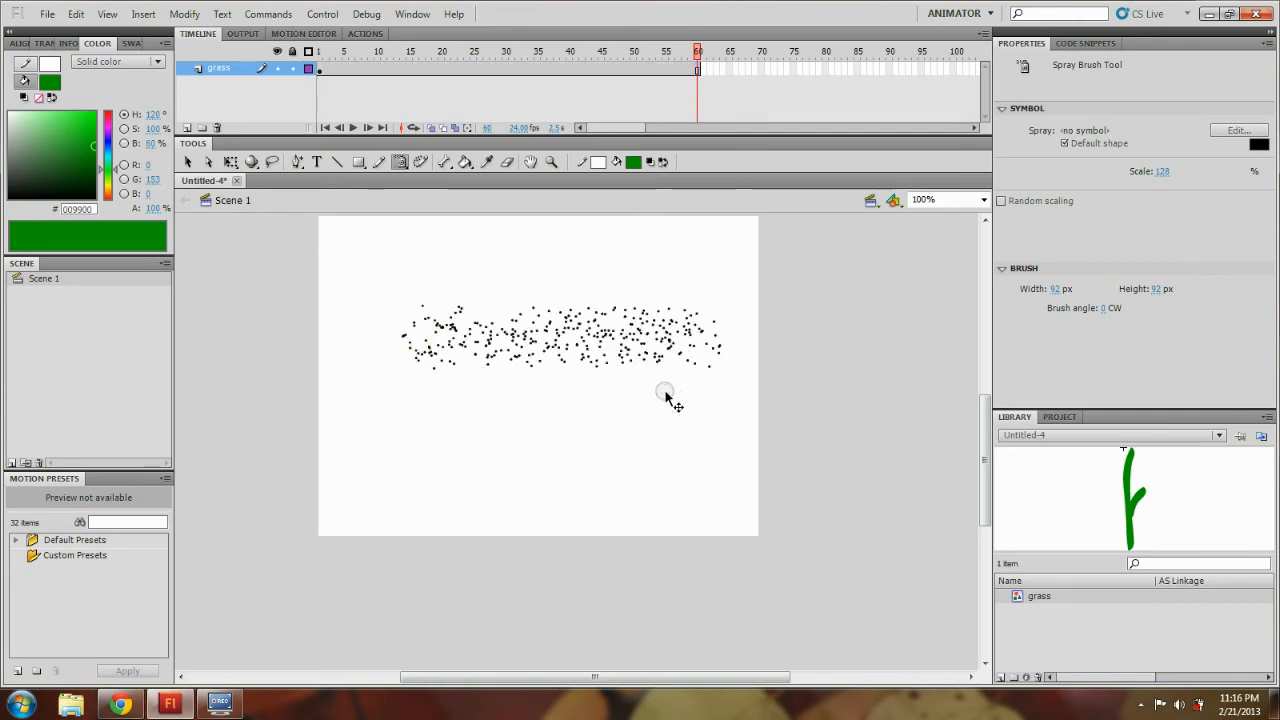
key("ctrl+z")
key("v")
At frame 1, set the Spray Brush to spray the grass symbol.
left_click_drag(694, 52, 303, 57)
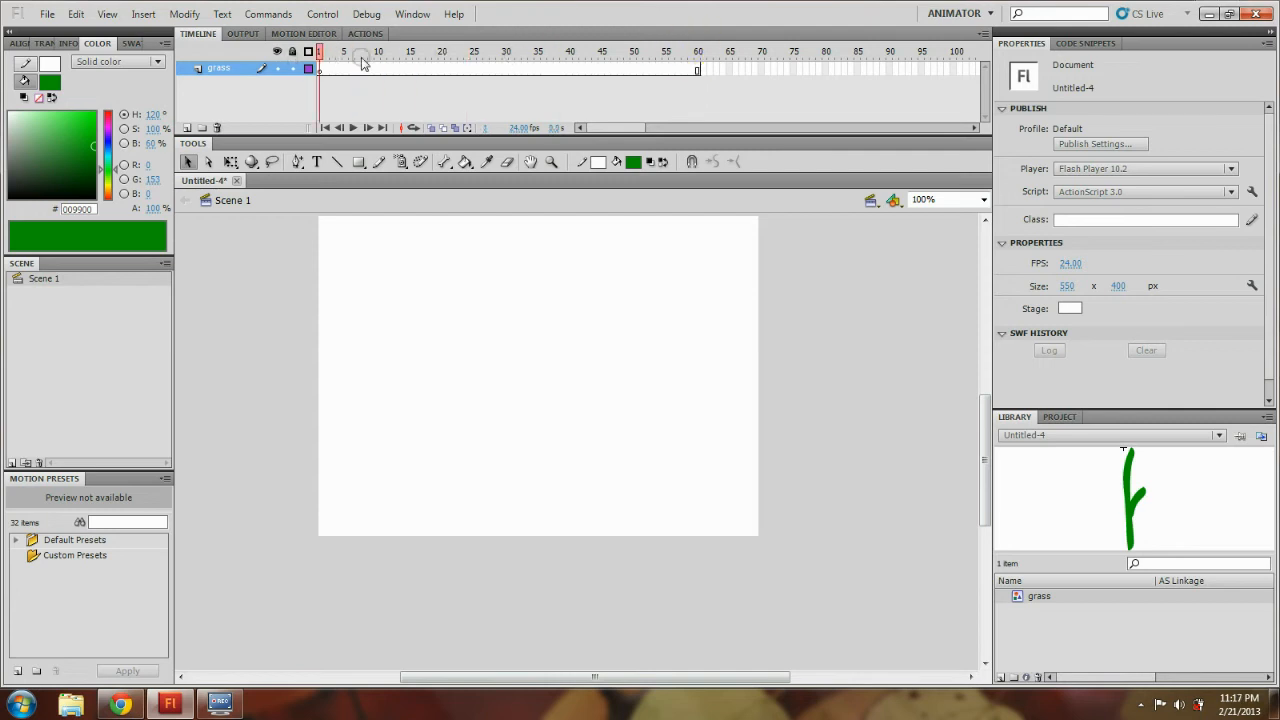
left_click(400, 161)
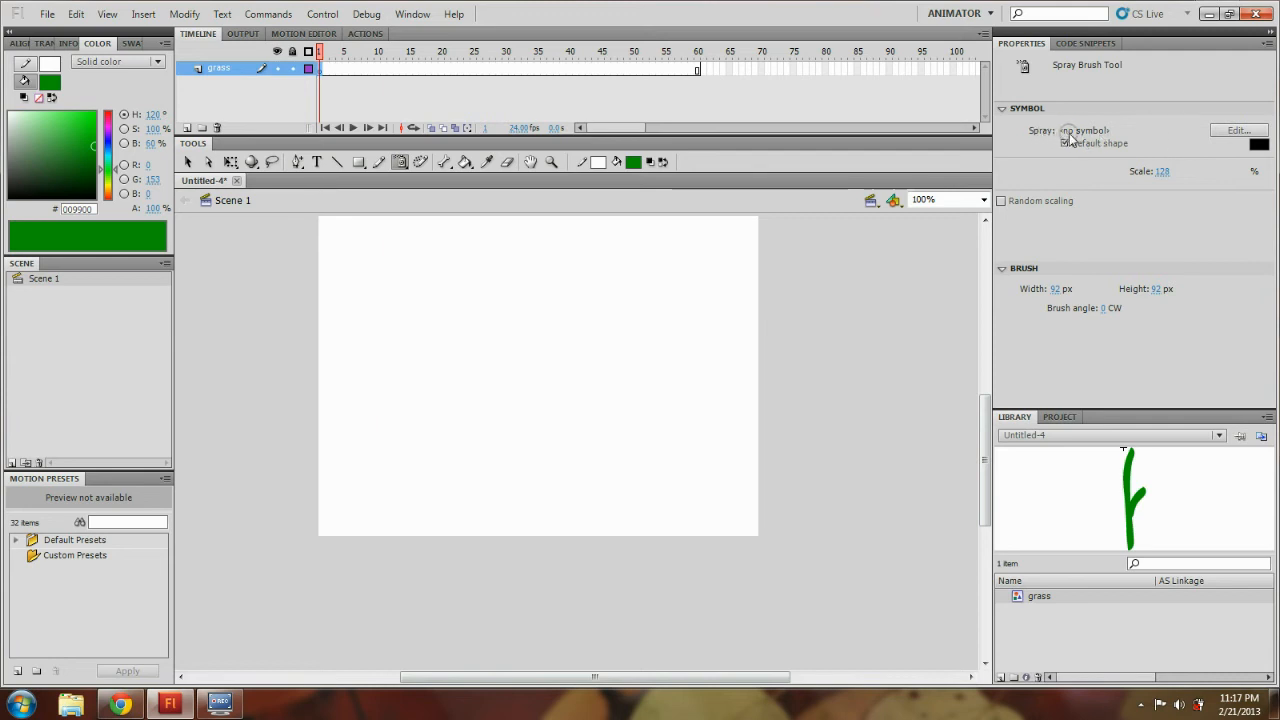
left_click(1242, 131)
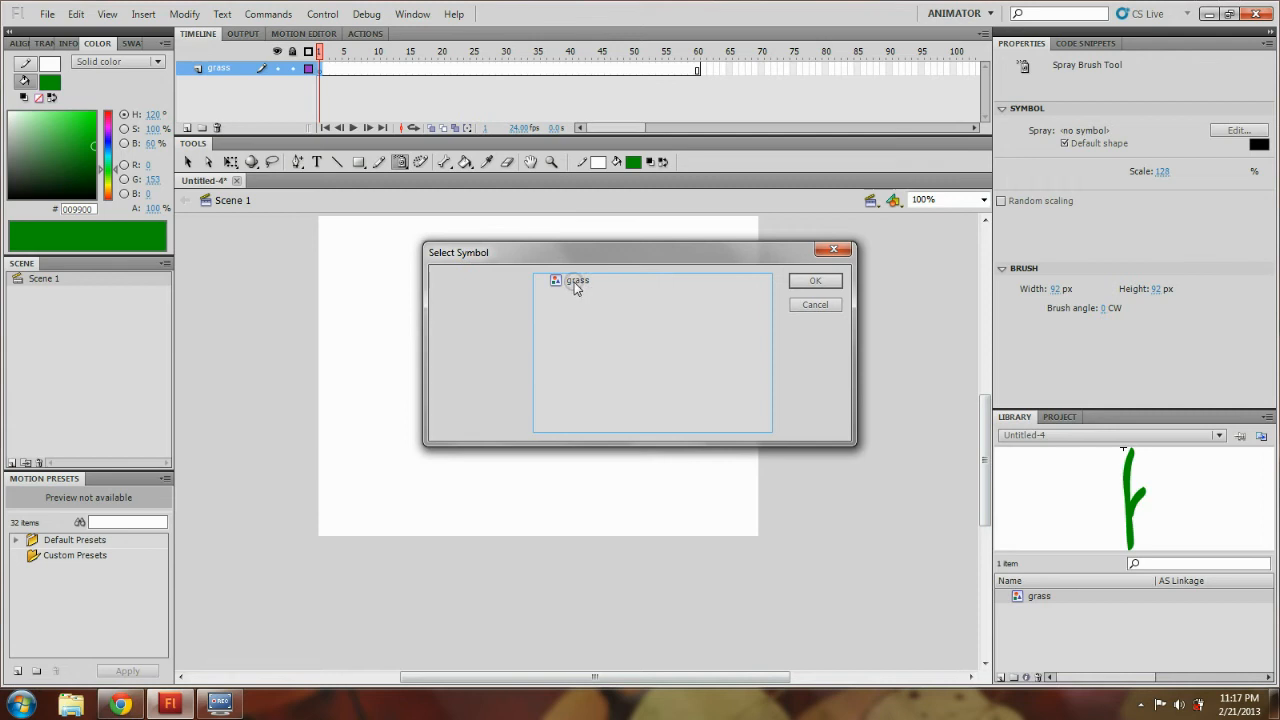
left_click(574, 282)
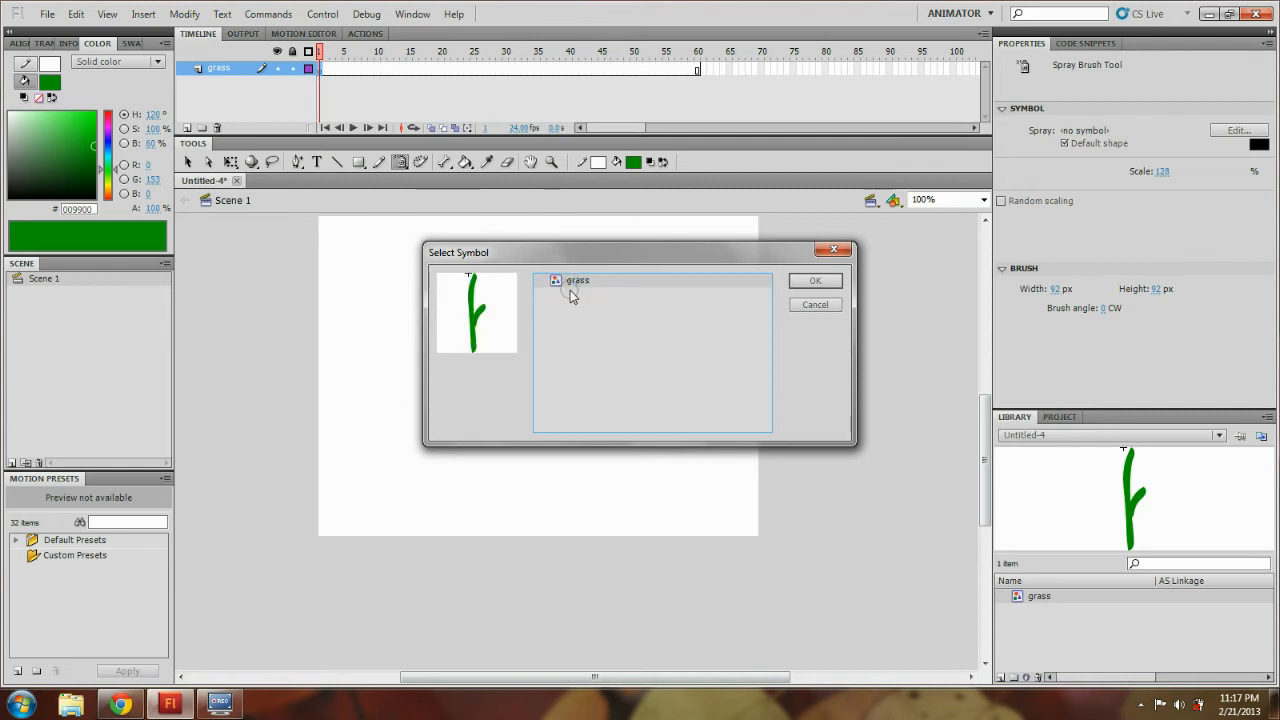
left_click(815, 281)
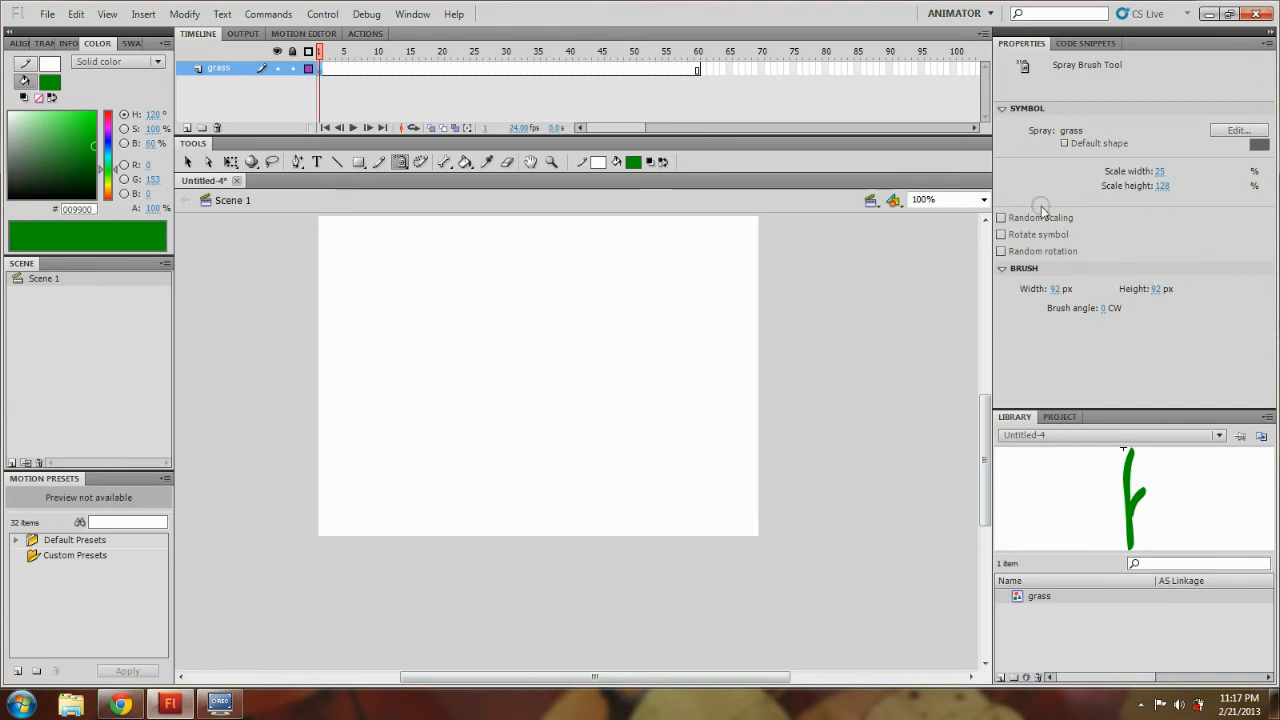
Try spraying the grass symbol across the whole stage with the initial scale, and delete all the sprayed groups.
mouse_move(498, 344)
left_mouse_down()
mouse_move(603, 337)
mouse_move(729, 354)
mouse_move(694, 354)
left_mouse_up()
mouse_move(331, 363)
left_mouse_down()
mouse_move(672, 375)
mouse_move(838, 403)
left_mouse_up()
left_click_drag(234, 391, 400, 397)
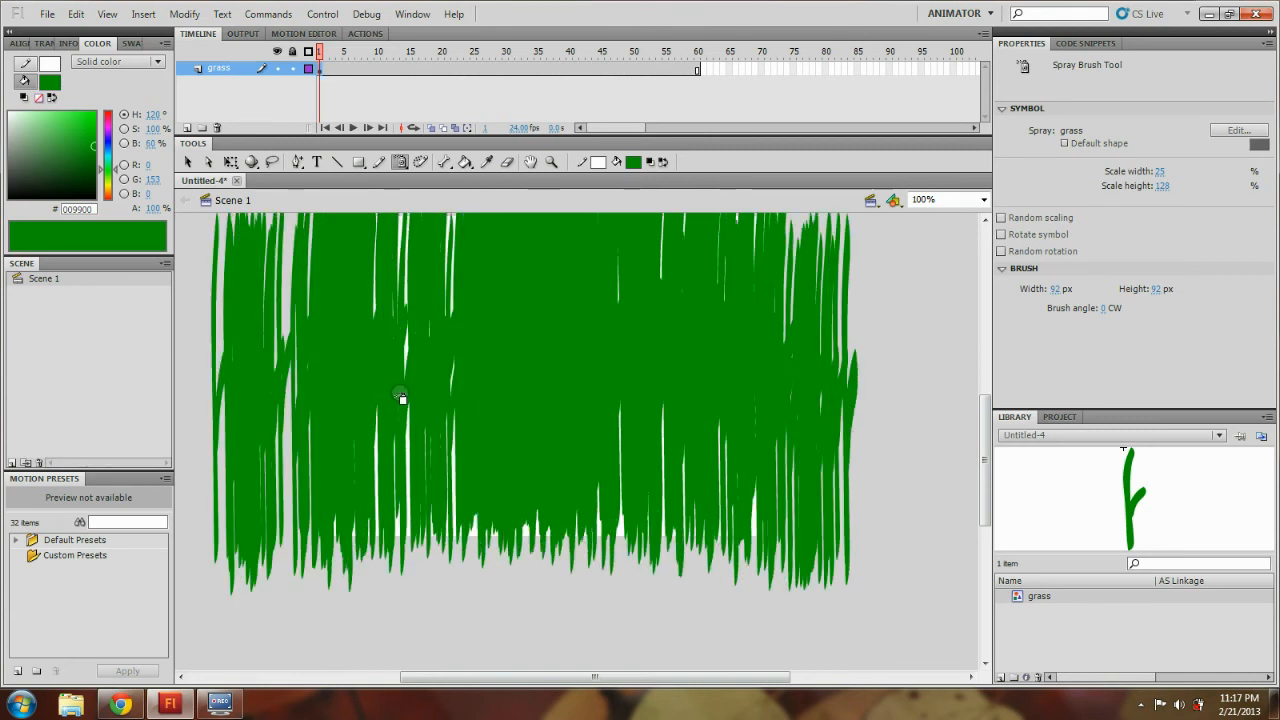
key("ctrl+a")
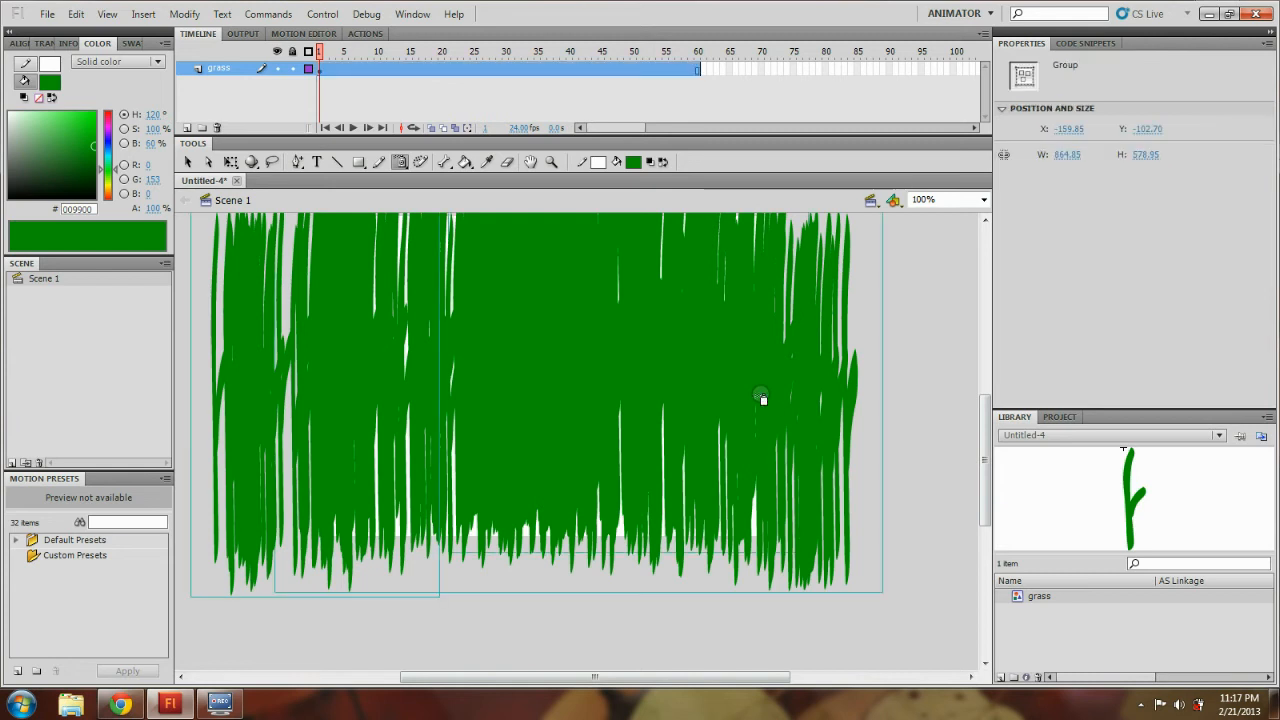
key("Delete")
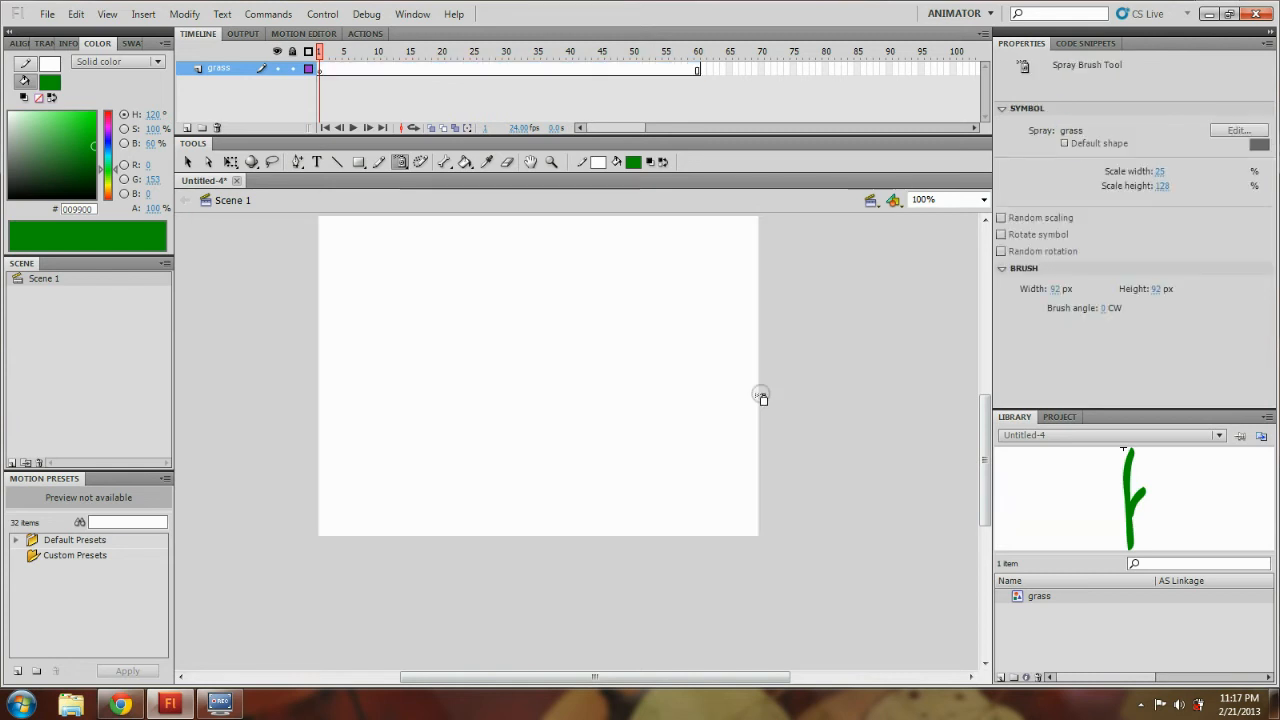
Enable random scaling, set the spray scale to 33% width and 40% height, and spray grass along the stage's lower part.
left_click(1001, 218)
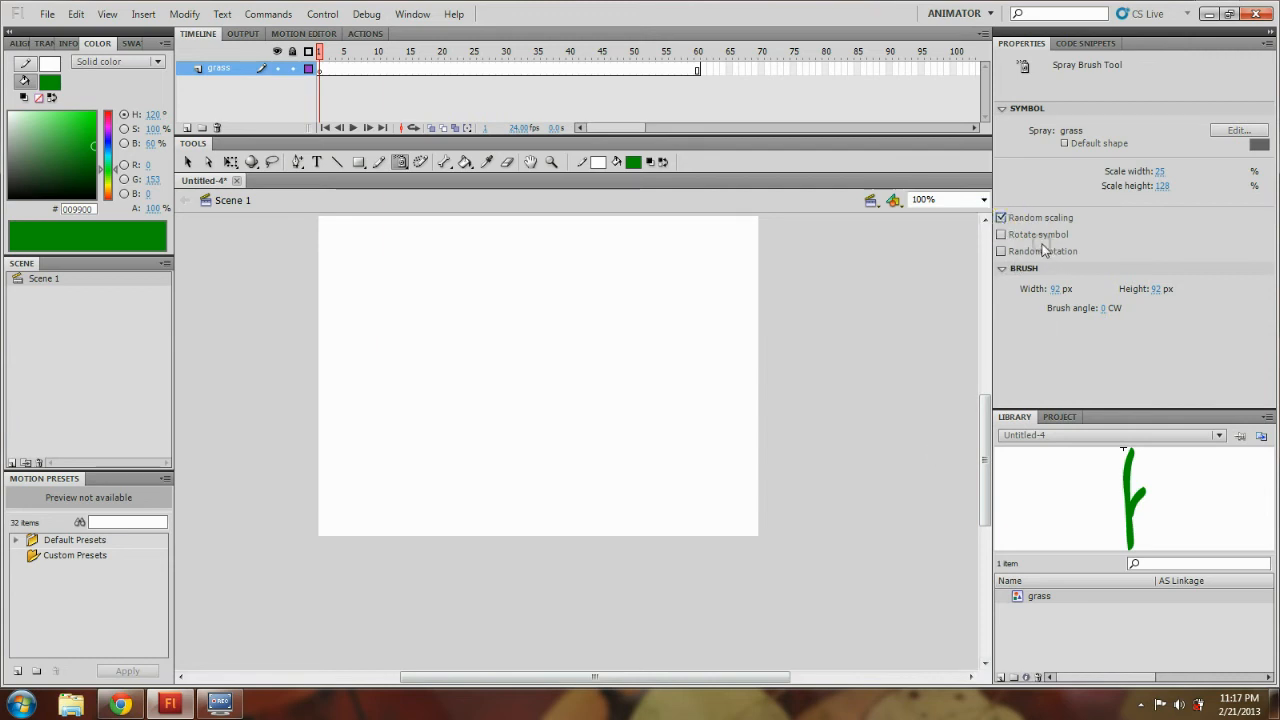
left_click(1163, 175)
left_click(1163, 188)
left_click_drag(1122, 193, 1113, 194)
left_click_drag(287, 470, 845, 470)
mouse_move(478, 502)
left_mouse_down()
mouse_move(420, 525)
mouse_move(360, 520)
mouse_move(400, 540)
mouse_move(729, 510)
mouse_move(752, 524)
mouse_move(788, 500)
left_mouse_up()
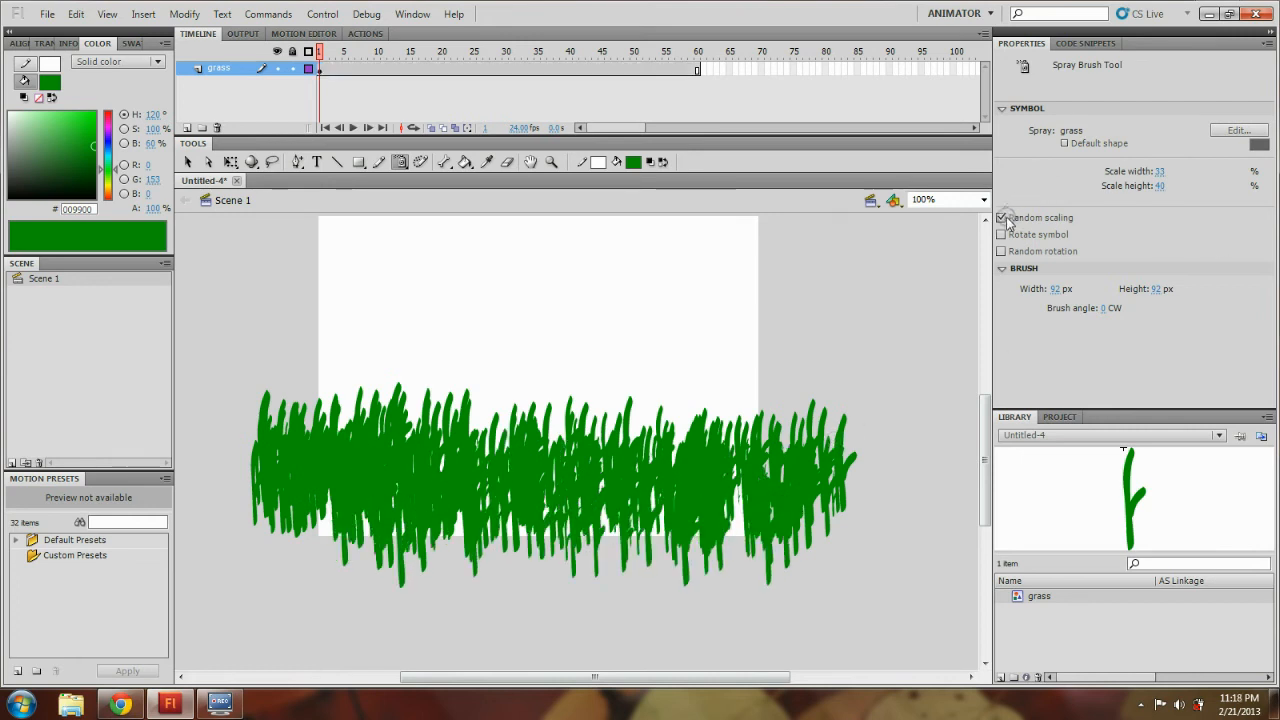
Set the spray scale to 12% width and 32% height, and spray thinner grass along the upper edge of the existing grass.
left_click(1160, 186)
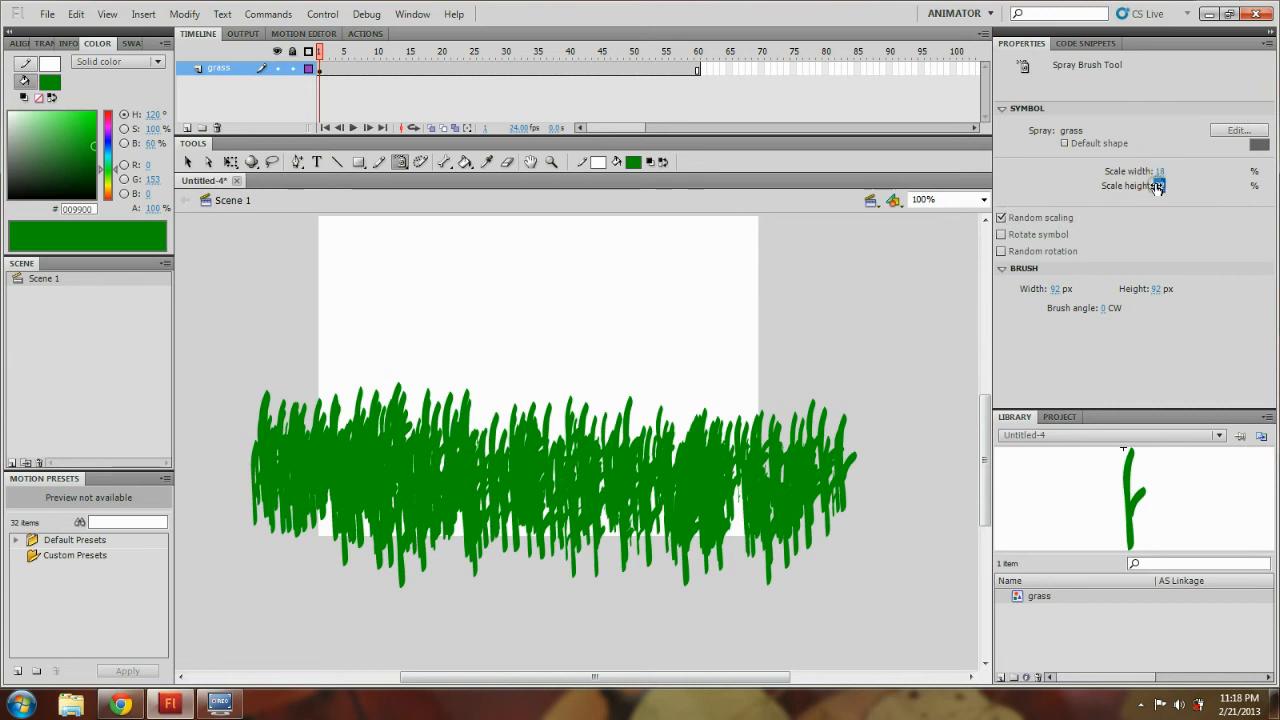
mouse_move(630, 396)
left_mouse_down()
mouse_move(620, 389)
mouse_move(818, 388)
mouse_move(809, 363)
mouse_move(447, 382)
mouse_move(468, 368)
mouse_move(455, 372)
left_mouse_up()
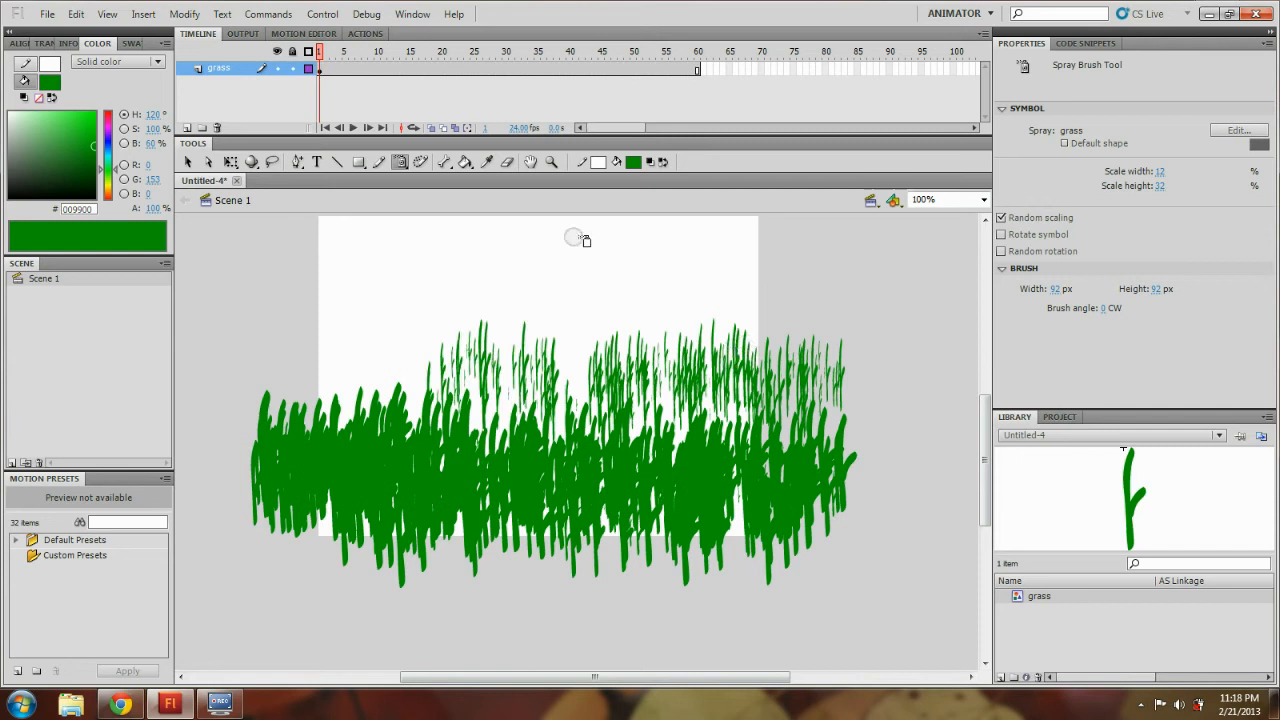
mouse_move(435, 363)
left_mouse_down()
mouse_move(310, 367)
mouse_move(306, 337)
mouse_move(292, 350)
left_mouse_up()
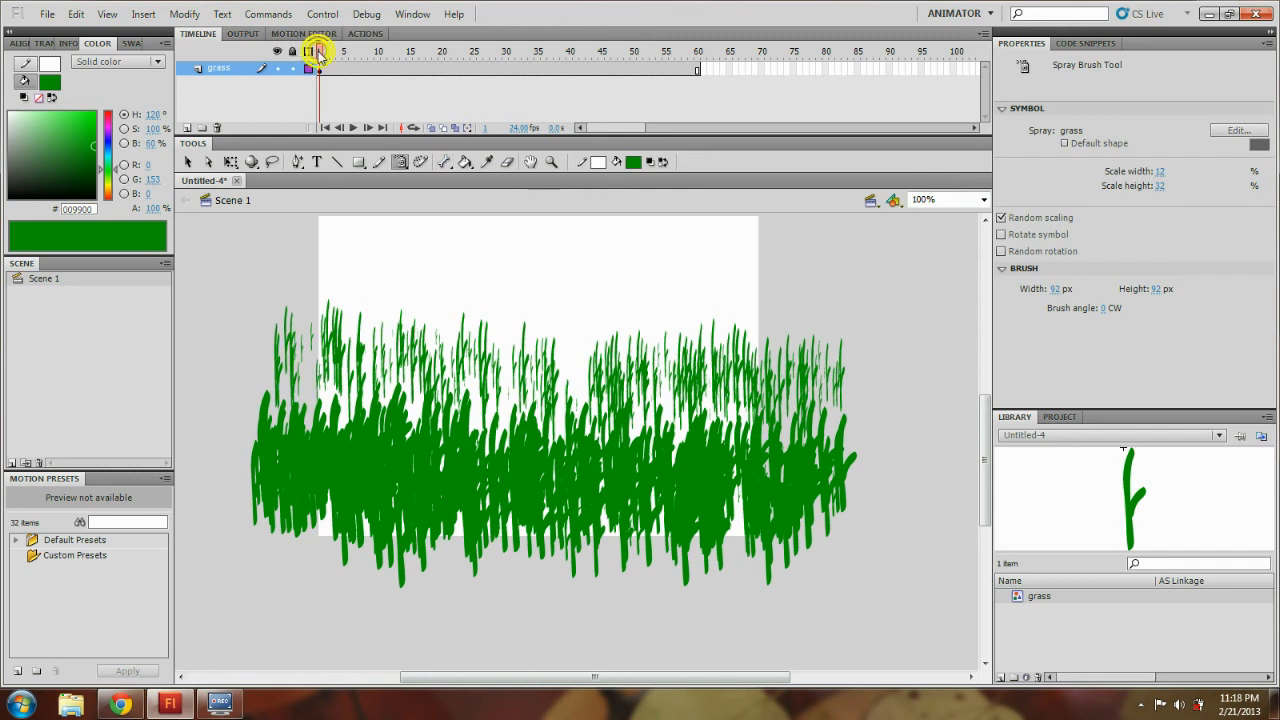
Test the movie, view the swaying grass at full-screen and normal window size, and close the preview.
mouse_move(320, 55)
left_mouse_down()
mouse_move(704, 96)
mouse_move(692, 82)
mouse_move(292, 72)
left_mouse_up()
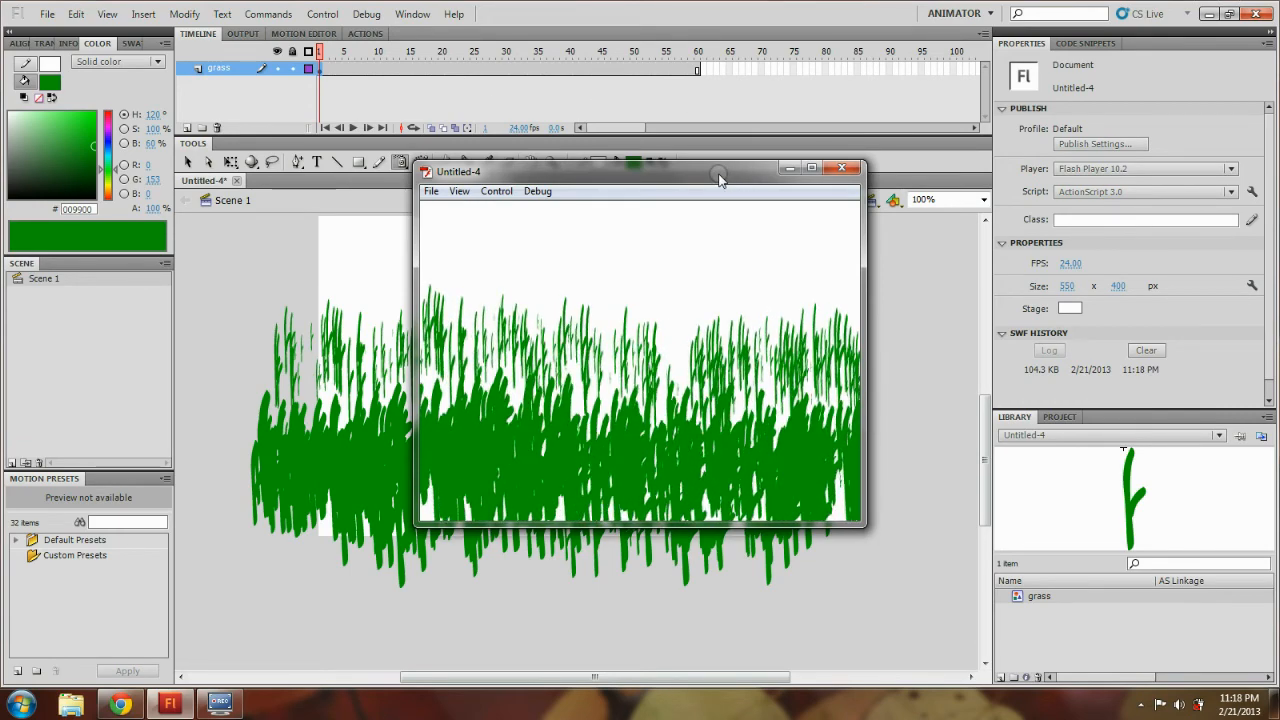
left_click_drag(716, 176, 685, 199)
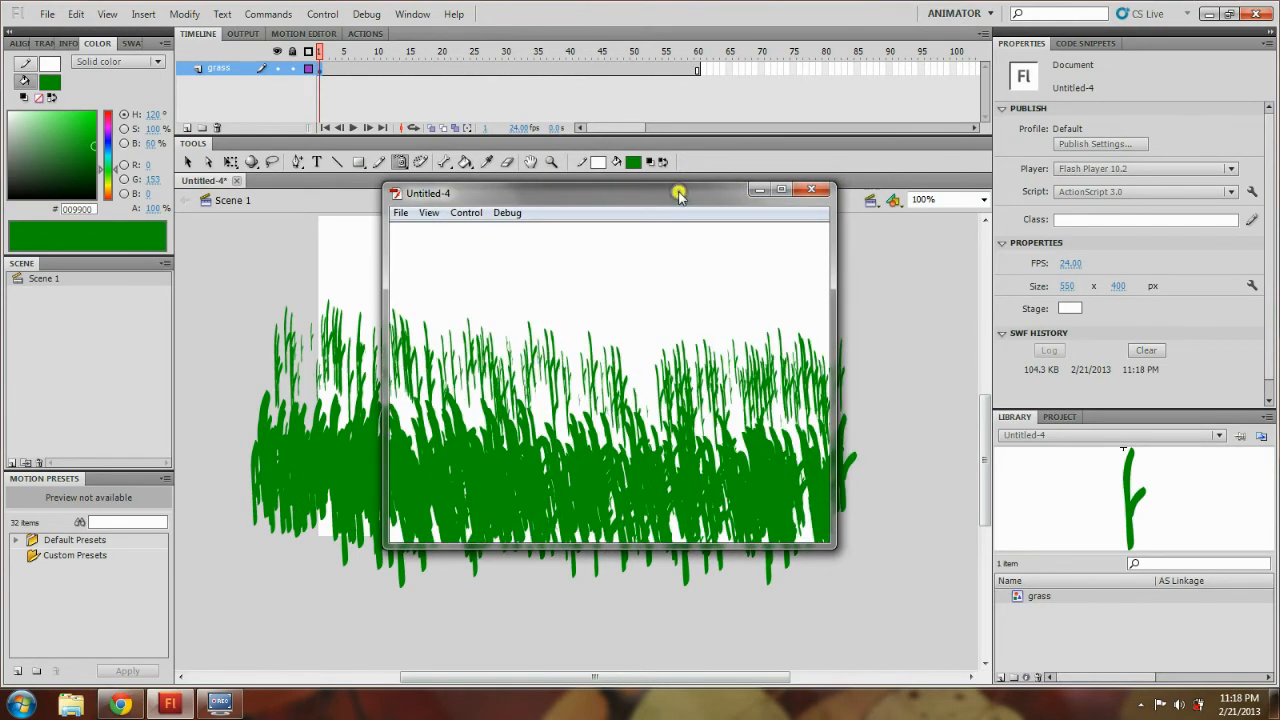
left_click(770, 184)
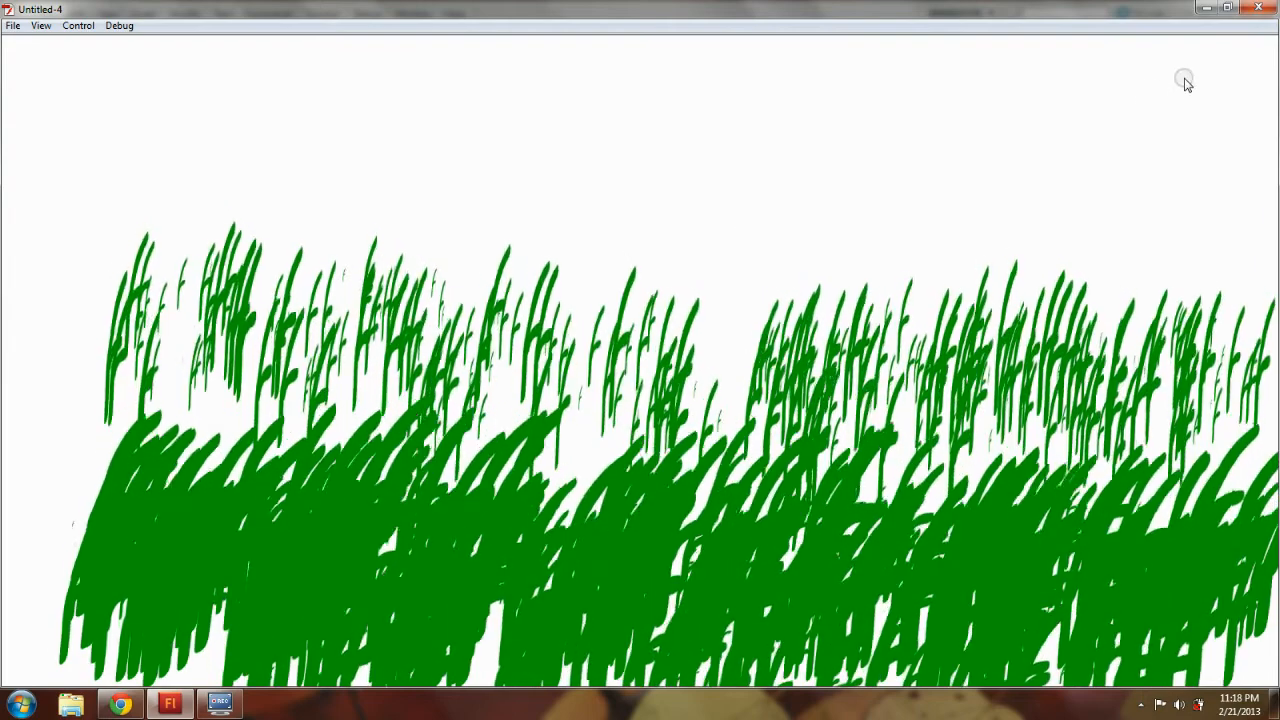
left_click(1229, 9)
mouse_move(670, 185)
left_mouse_down()
mouse_move(607, 180)
mouse_move(665, 190)
left_mouse_up()
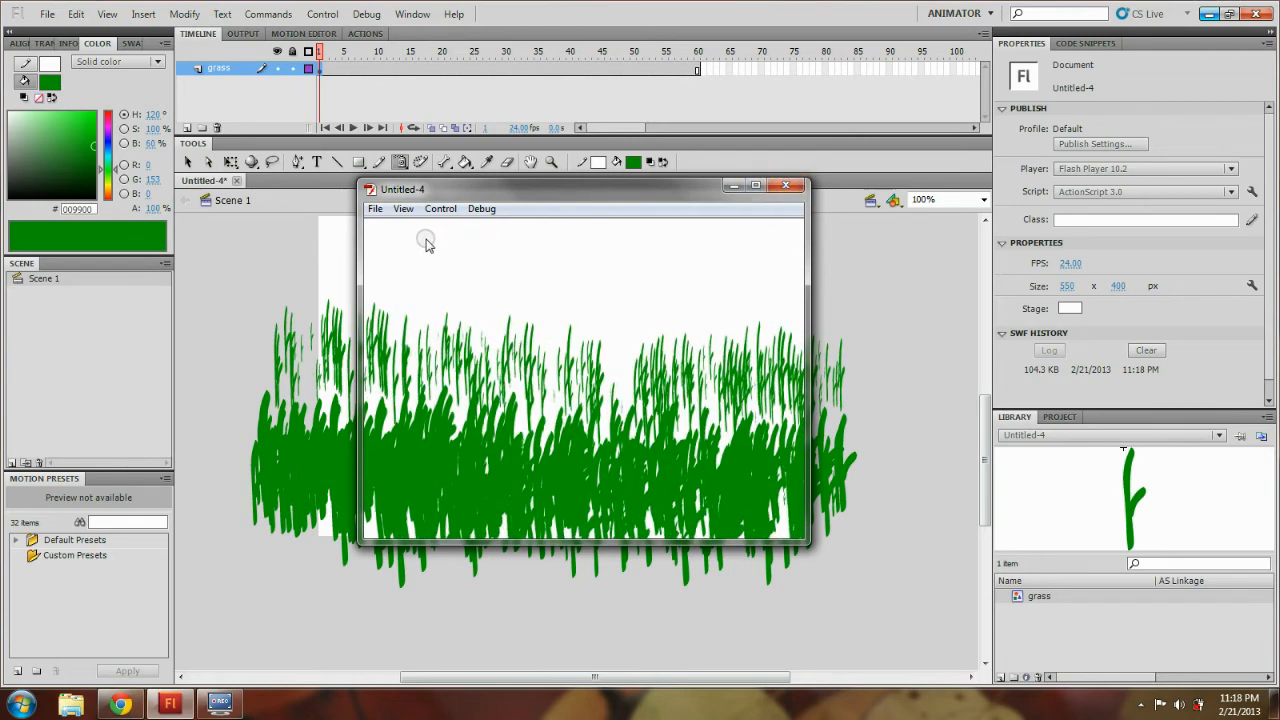
left_click(786, 187)
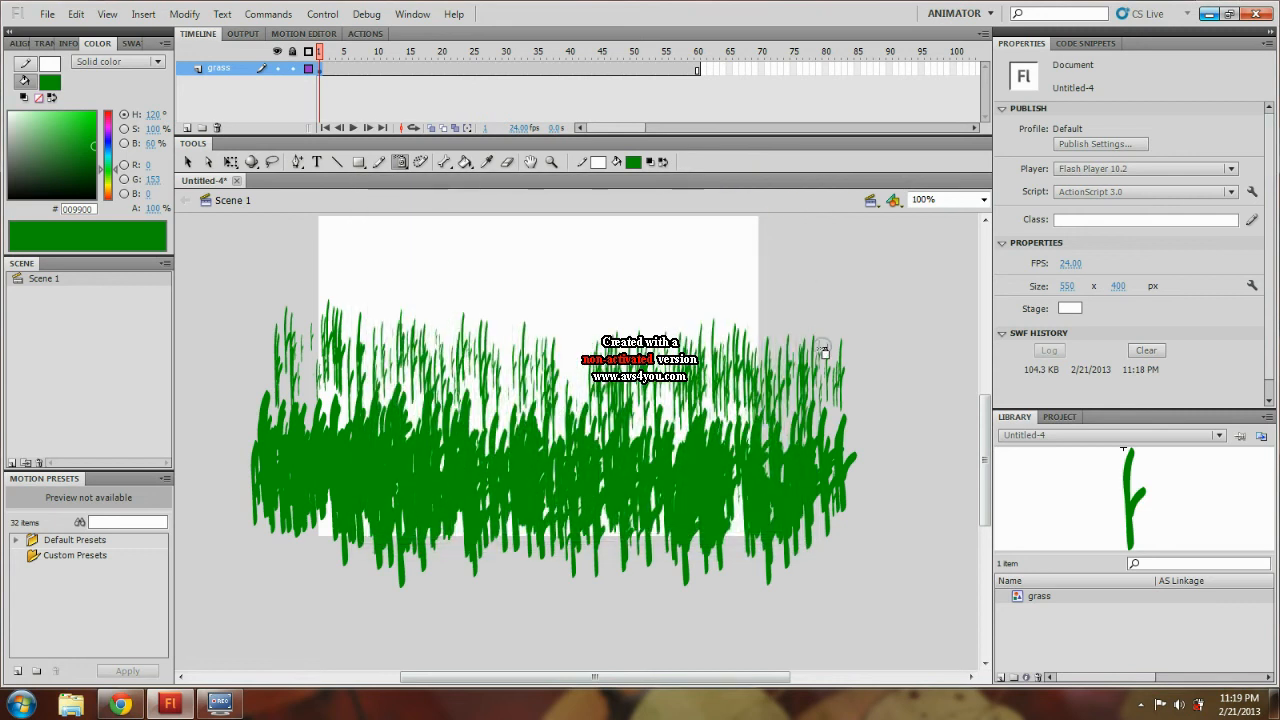
Reposition the sprayed grass groups, placing the thin group on the right at about X 163.5, Y 99.1.
key("v")
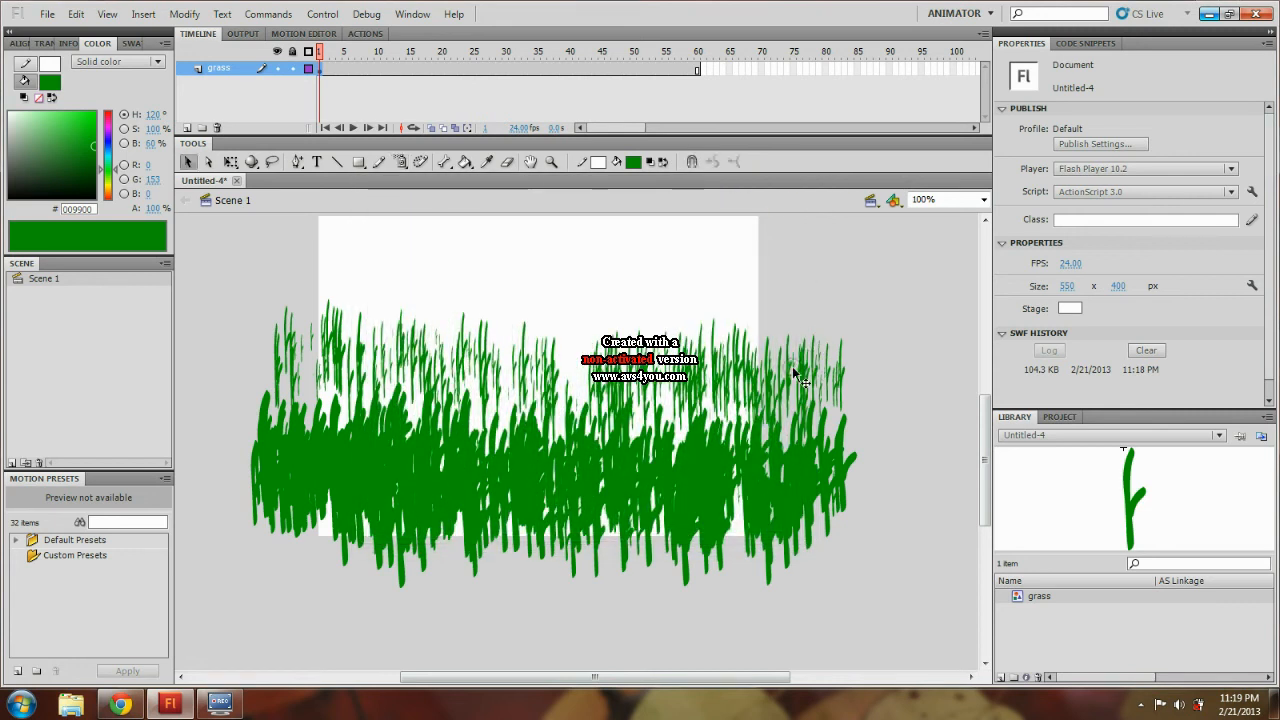
left_click(786, 366)
left_click_drag(777, 371, 838, 340)
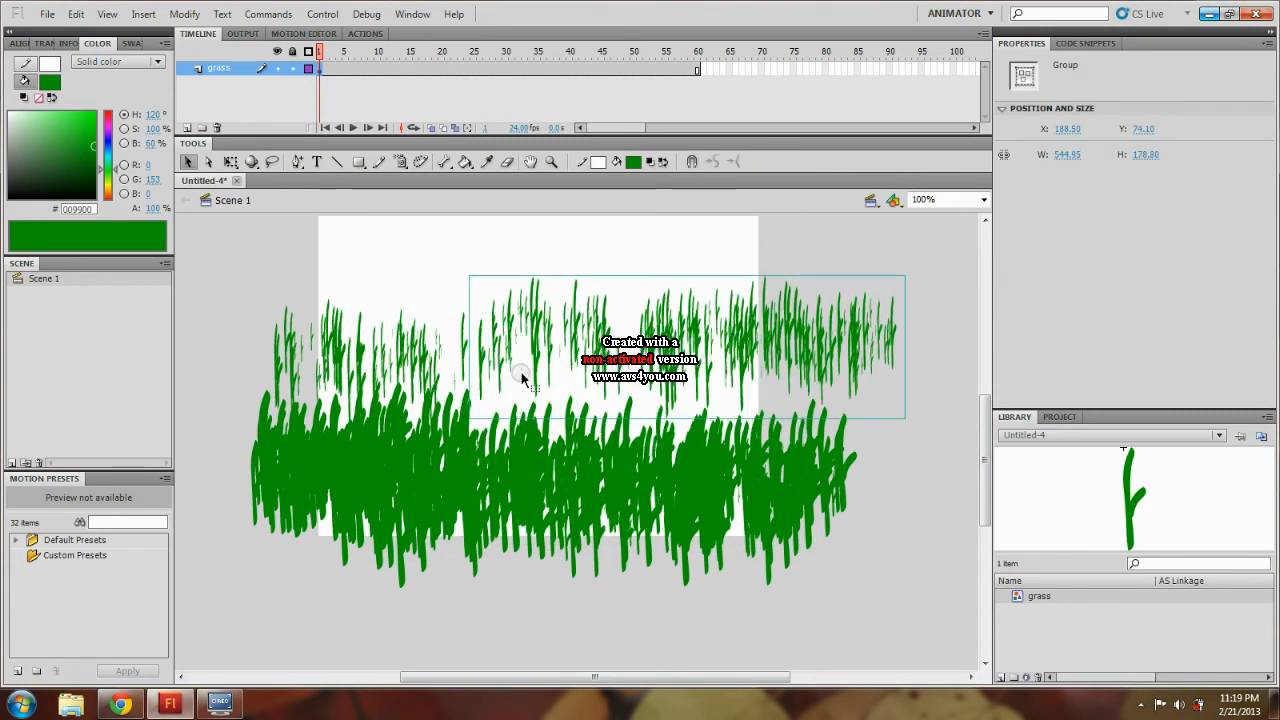
mouse_move(412, 356)
left_mouse_down()
mouse_move(393, 330)
mouse_move(359, 390)
mouse_move(390, 378)
mouse_move(373, 435)
left_mouse_up()
left_click(377, 421)
left_click_drag(588, 323, 566, 344)
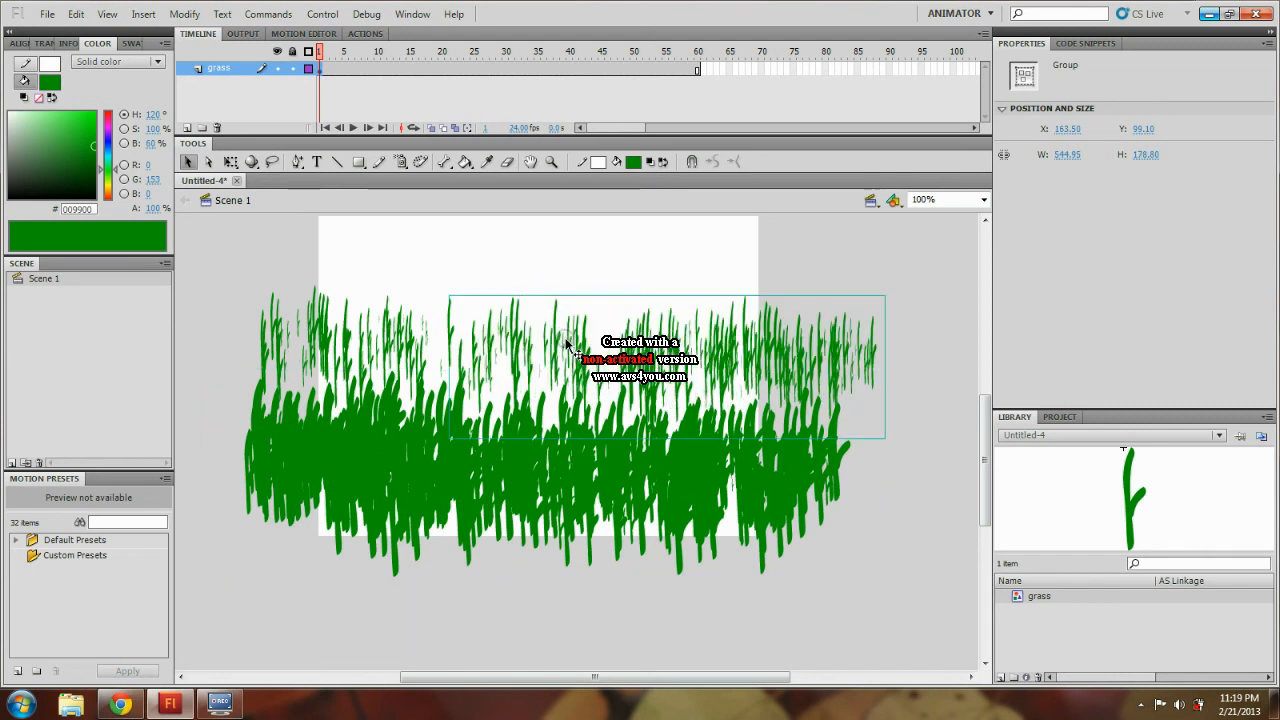
Add a new layer beneath the grass layer and set the fill color to dark green #267B20.
left_click(186, 127)
left_click_drag(217, 68, 218, 89)
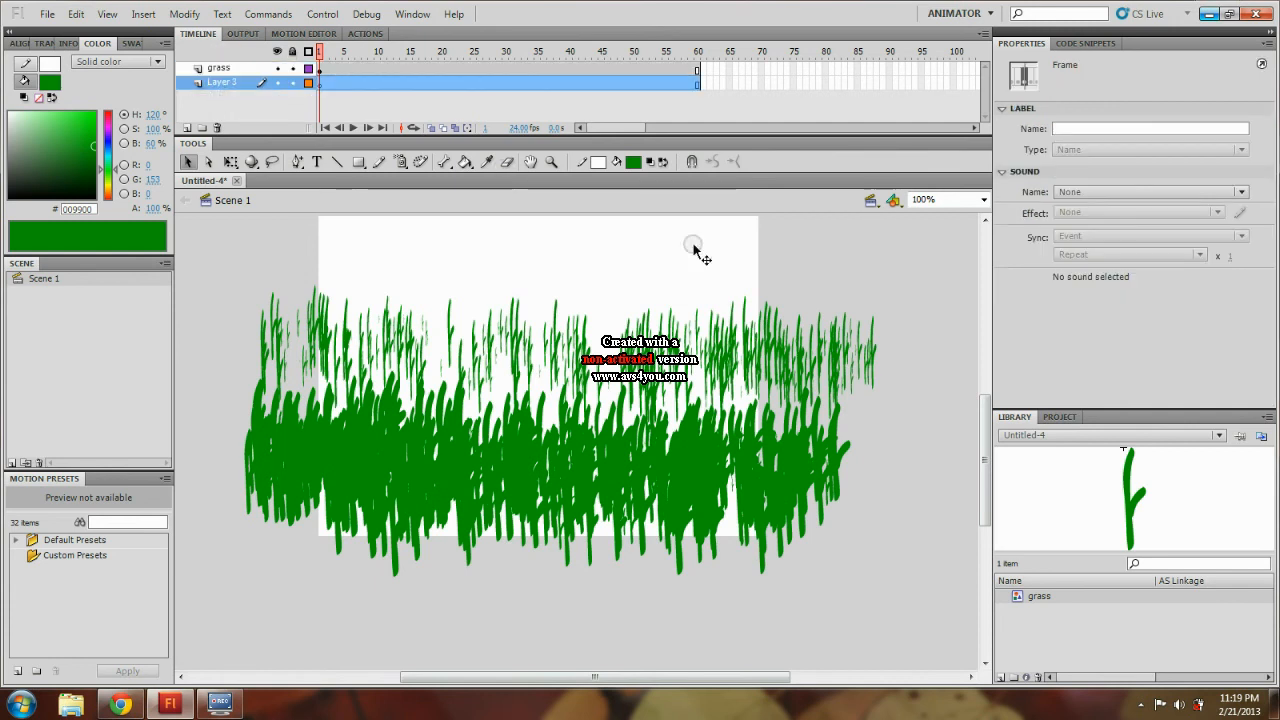
left_click(71, 156)
left_click(117, 172)
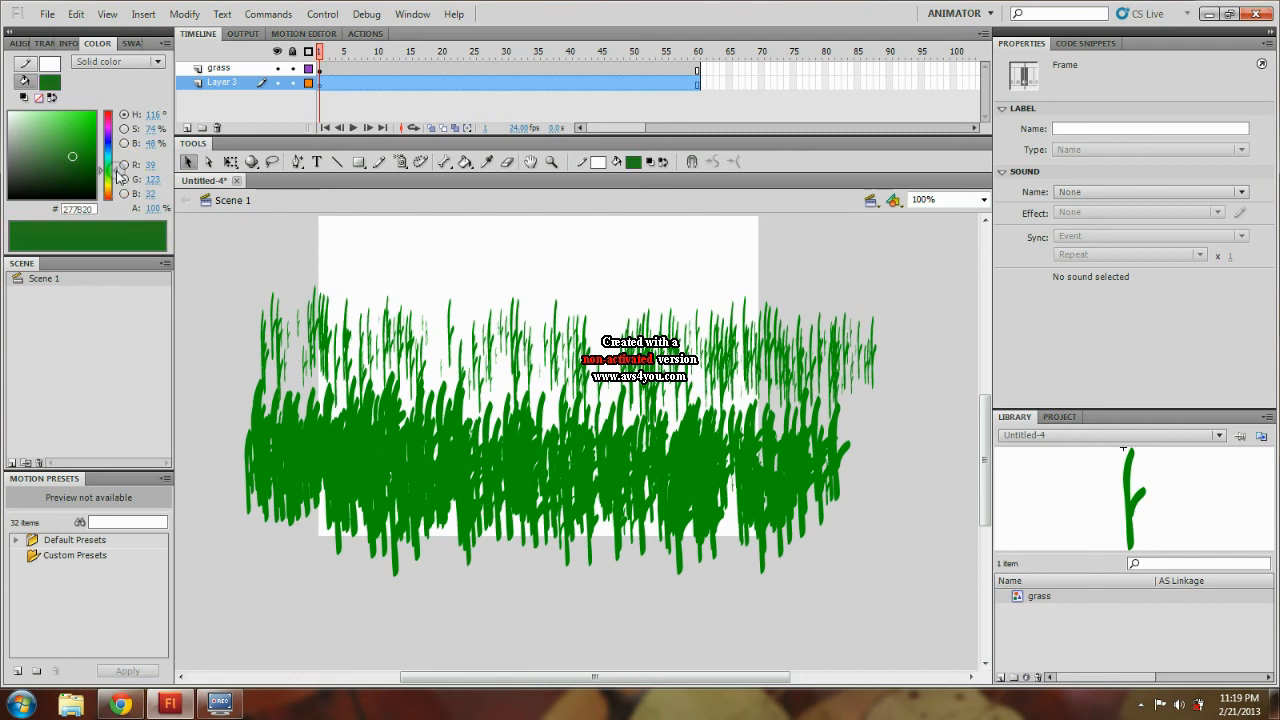
Draw a dark green rectangle without a stroke behind the grass, spanning its full width.
left_click(358, 162)
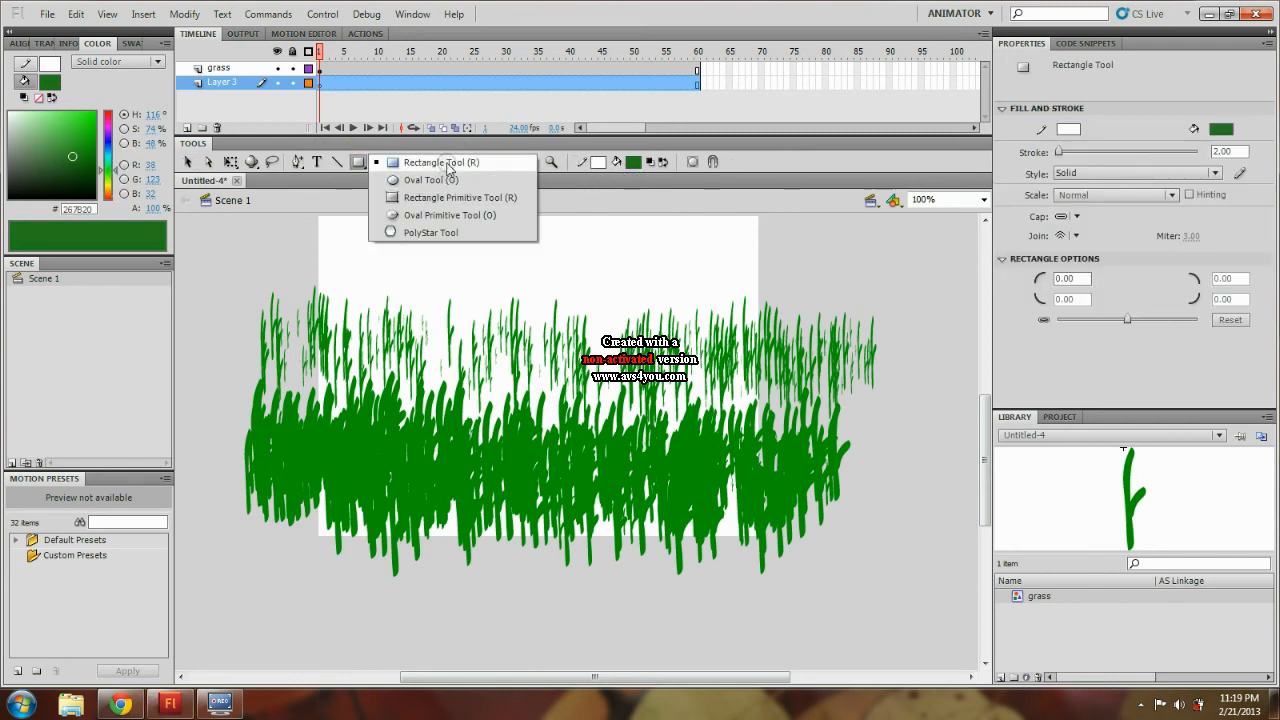
left_click(440, 162)
left_click(598, 162)
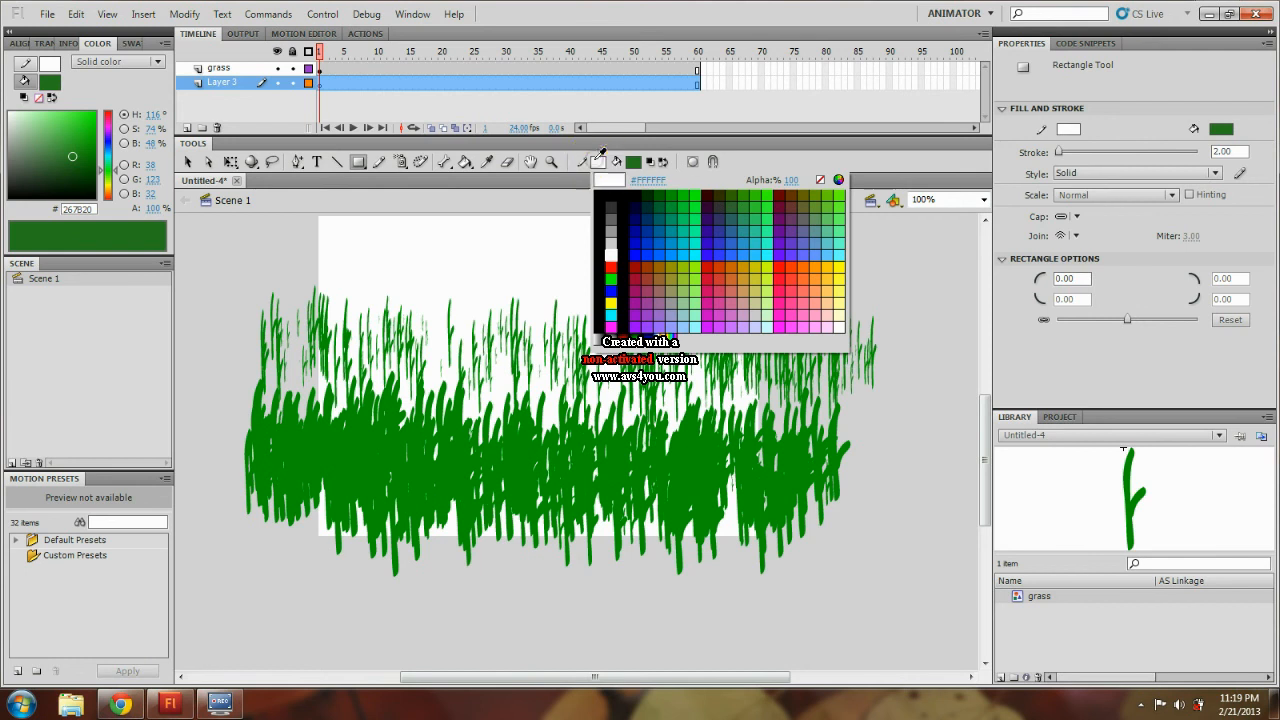
left_click(821, 179)
left_click_drag(243, 362, 855, 541)
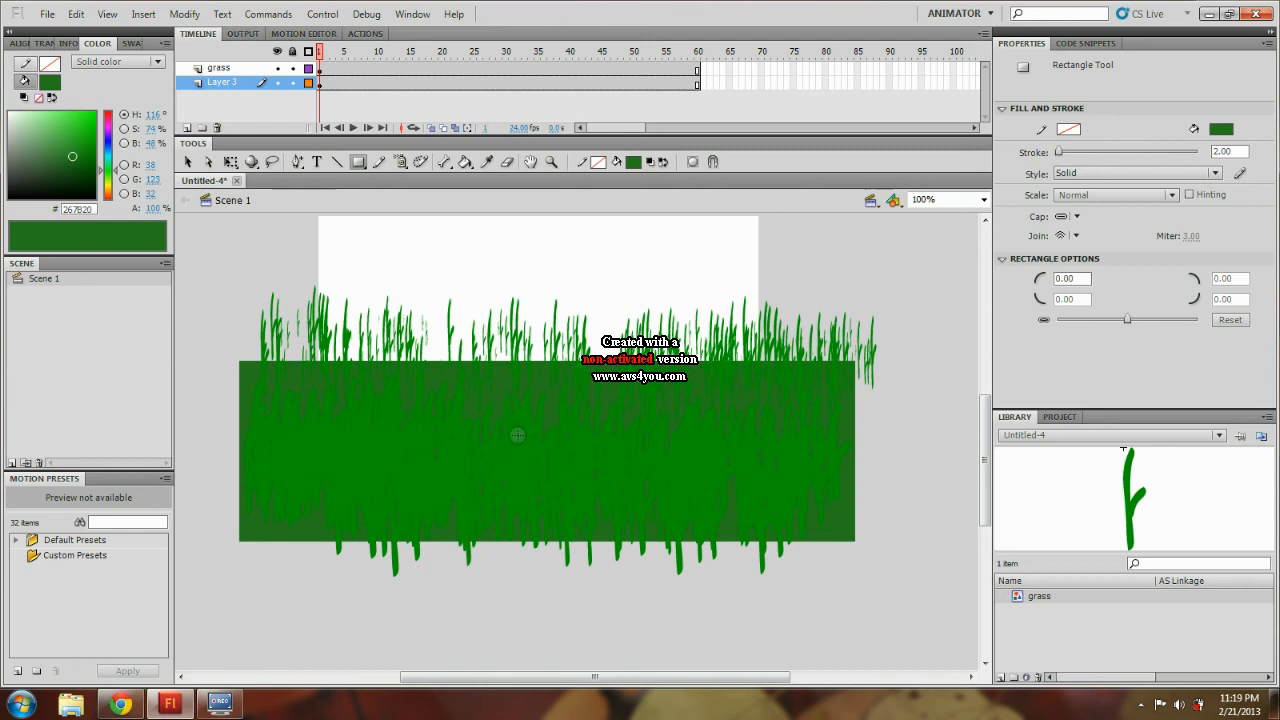
Bend the rectangle's top edge upward into a gentle curve and rename its layer hill.
key("v")
left_click_drag(535, 366, 517, 325)
left_click_drag(420, 314, 405, 342)
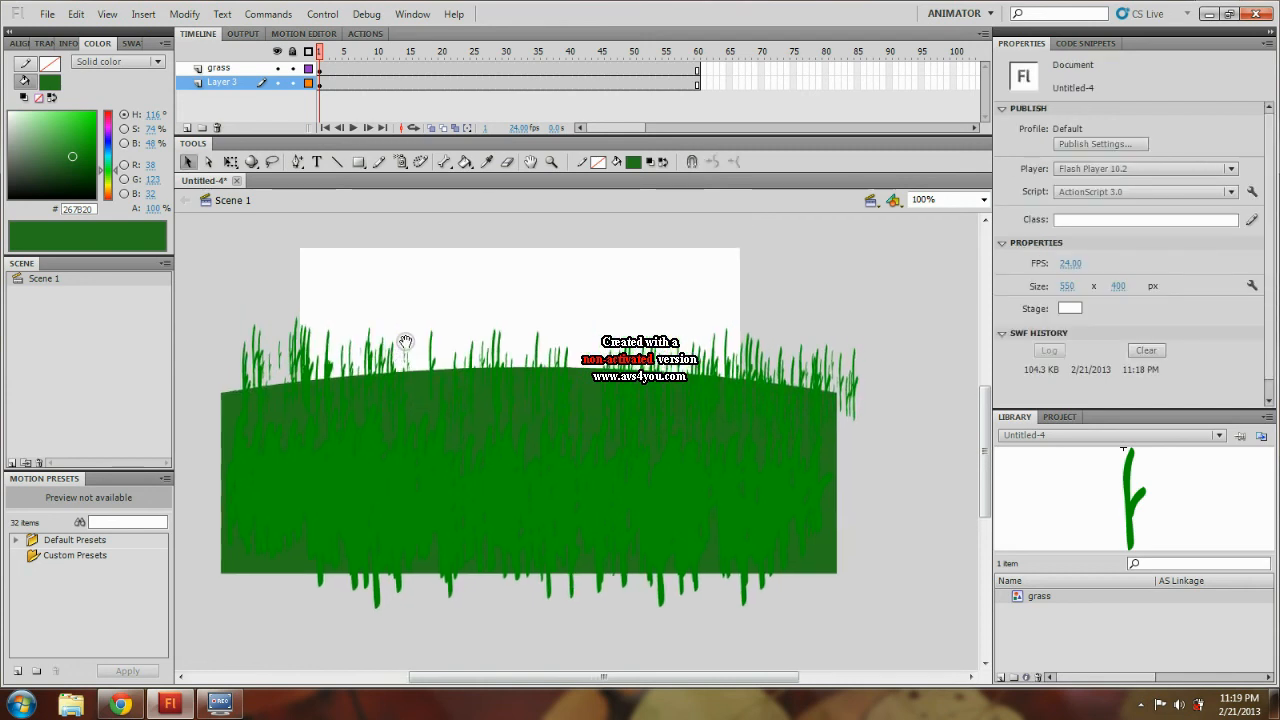
double_click(218, 83)
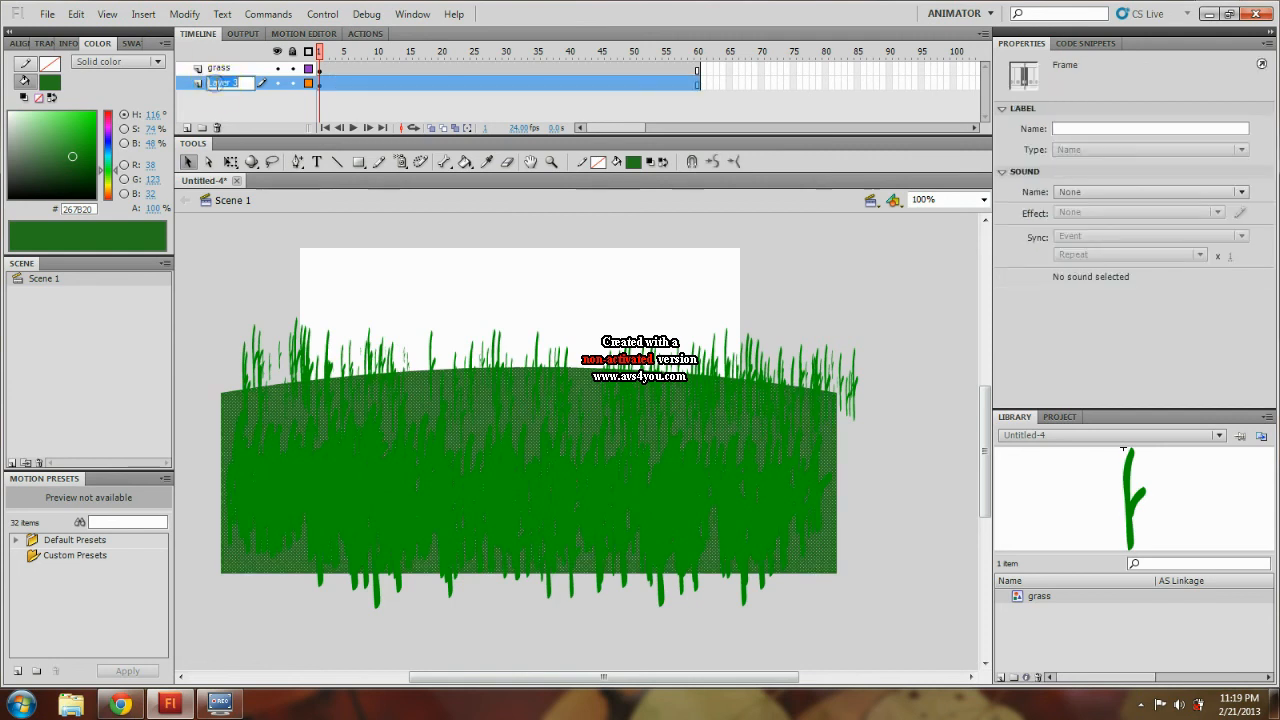
type("hi")
key("Return")
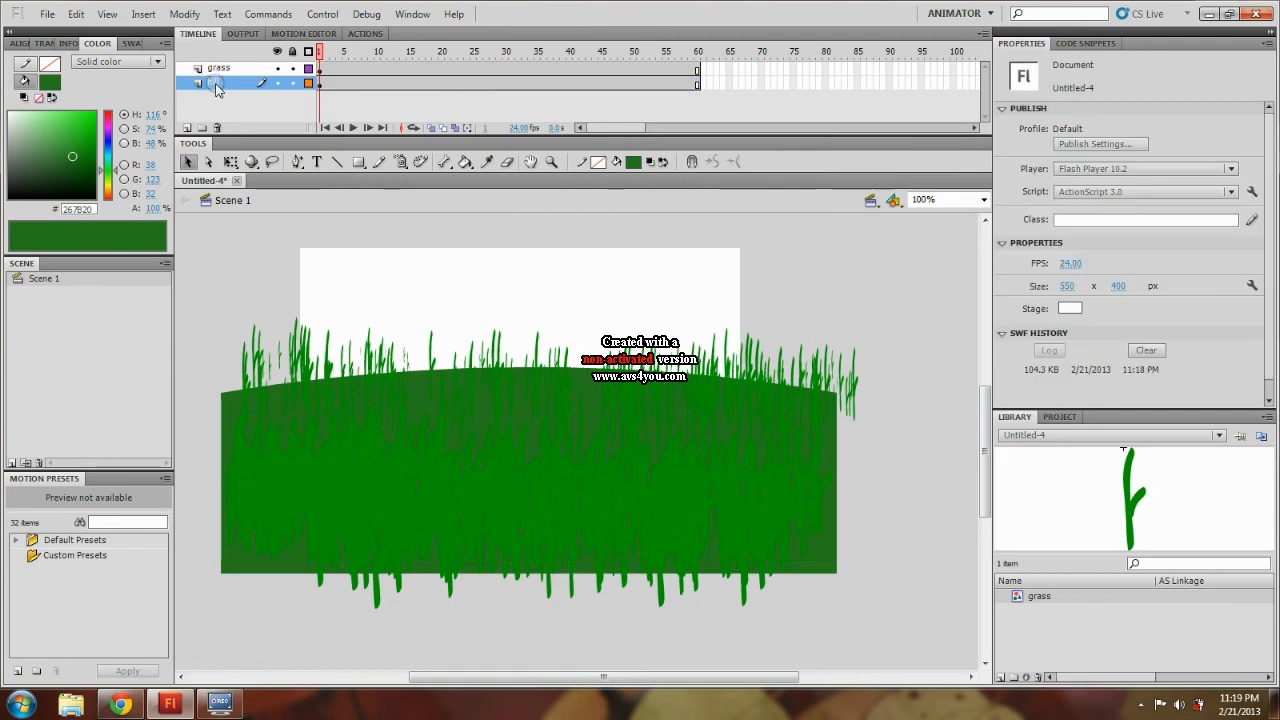
Add a new layer below the hill layer, and lock the grass and hill layers.
left_click(187, 127)
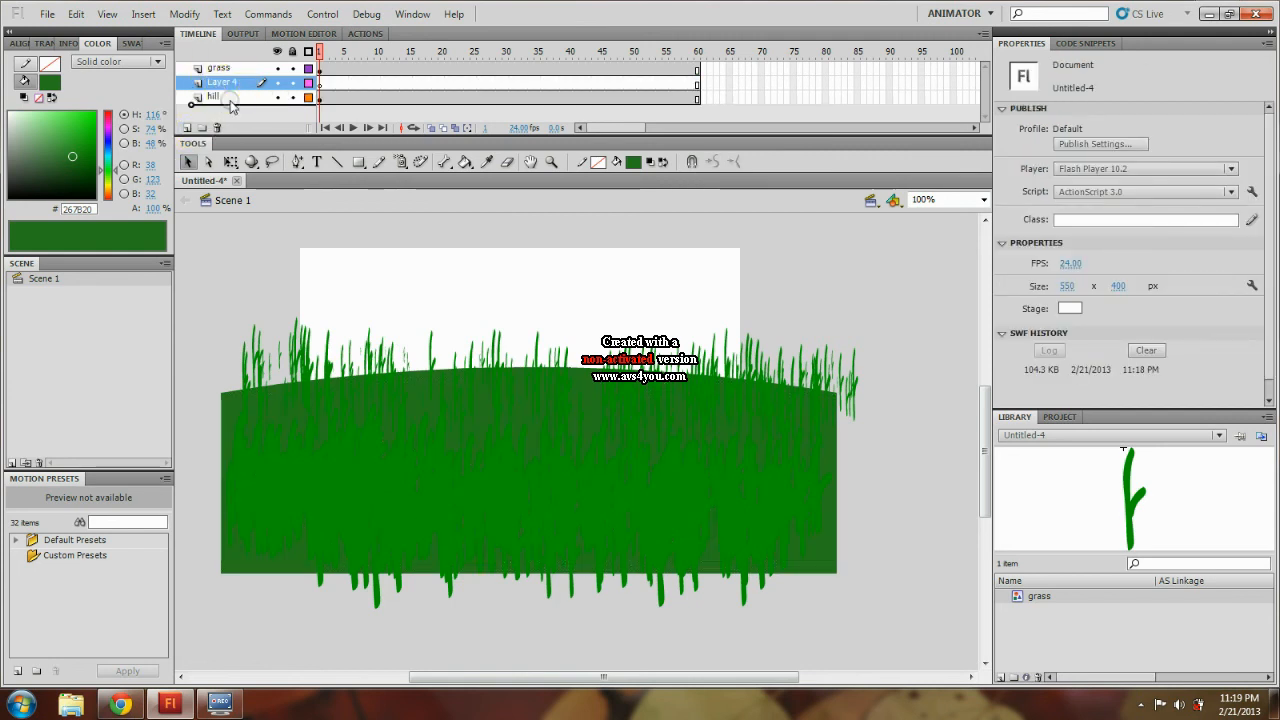
left_click_drag(230, 105, 230, 106)
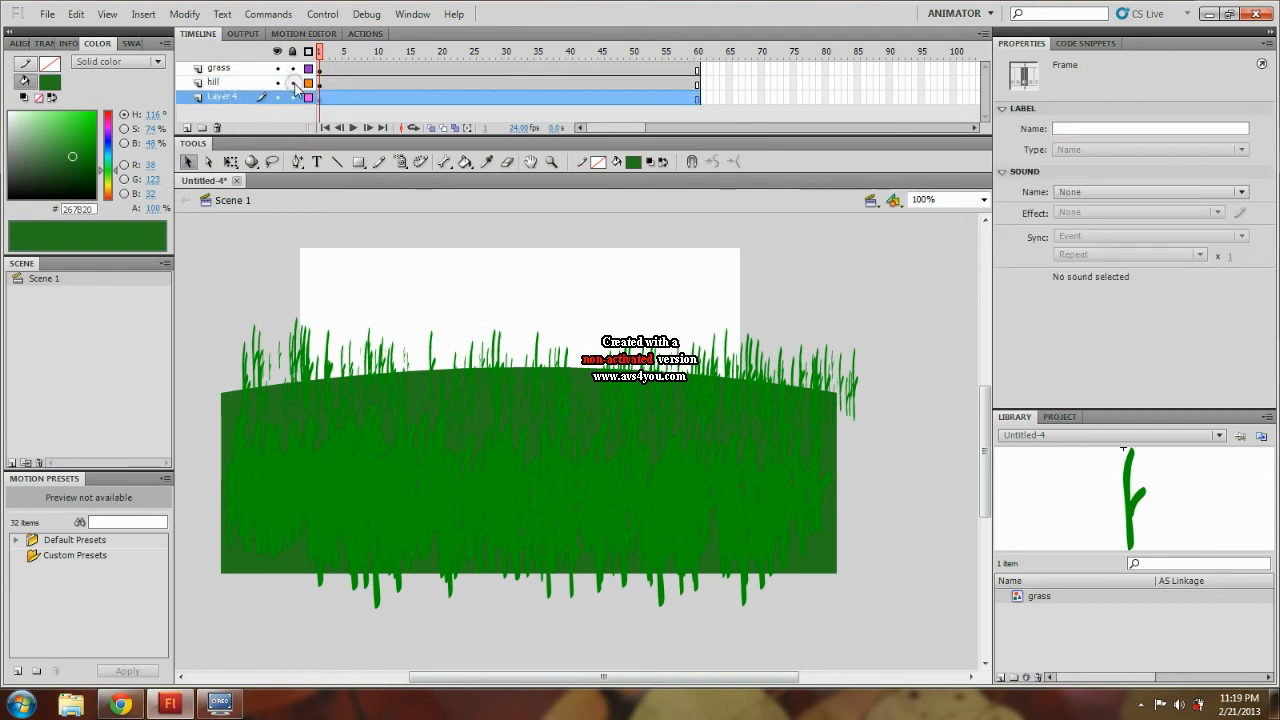
mouse_move(513, 412)
left_mouse_down()
mouse_move(534, 437)
mouse_move(529, 427)
left_mouse_up()
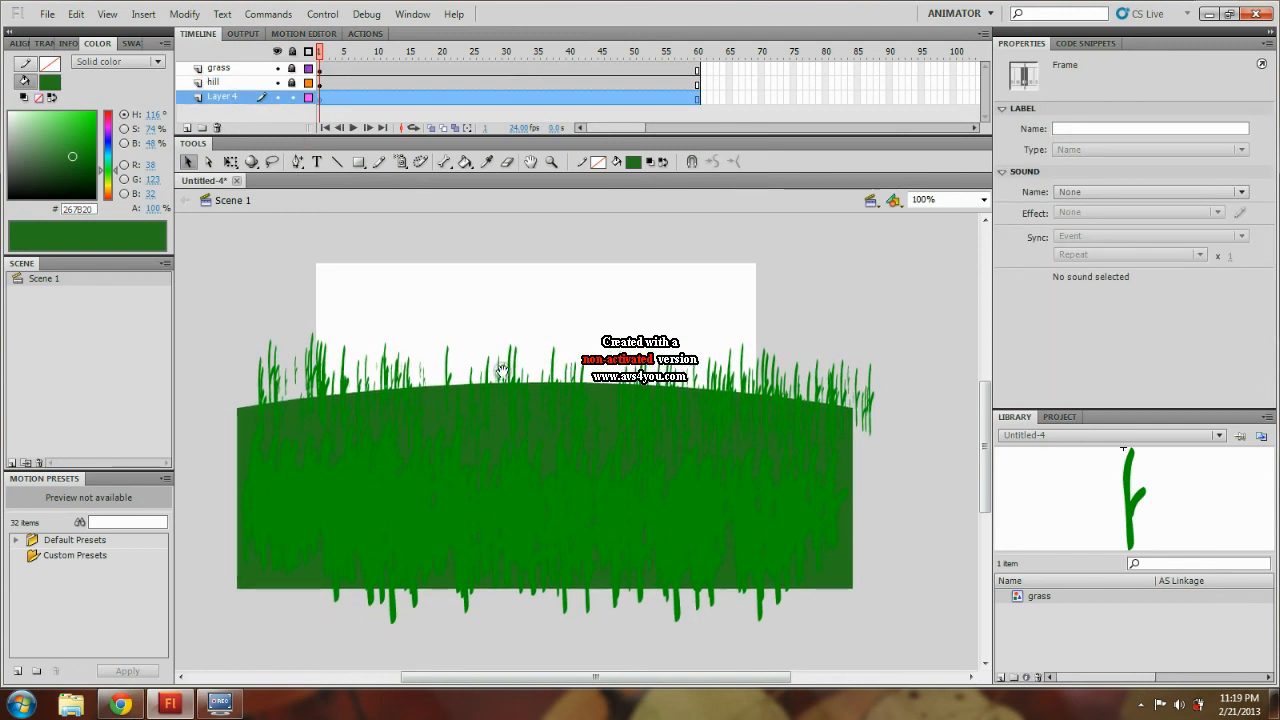
Change the fill to a linear gradient running from bright blue to pale yellow #FFFFCC.
left_click(130, 62)
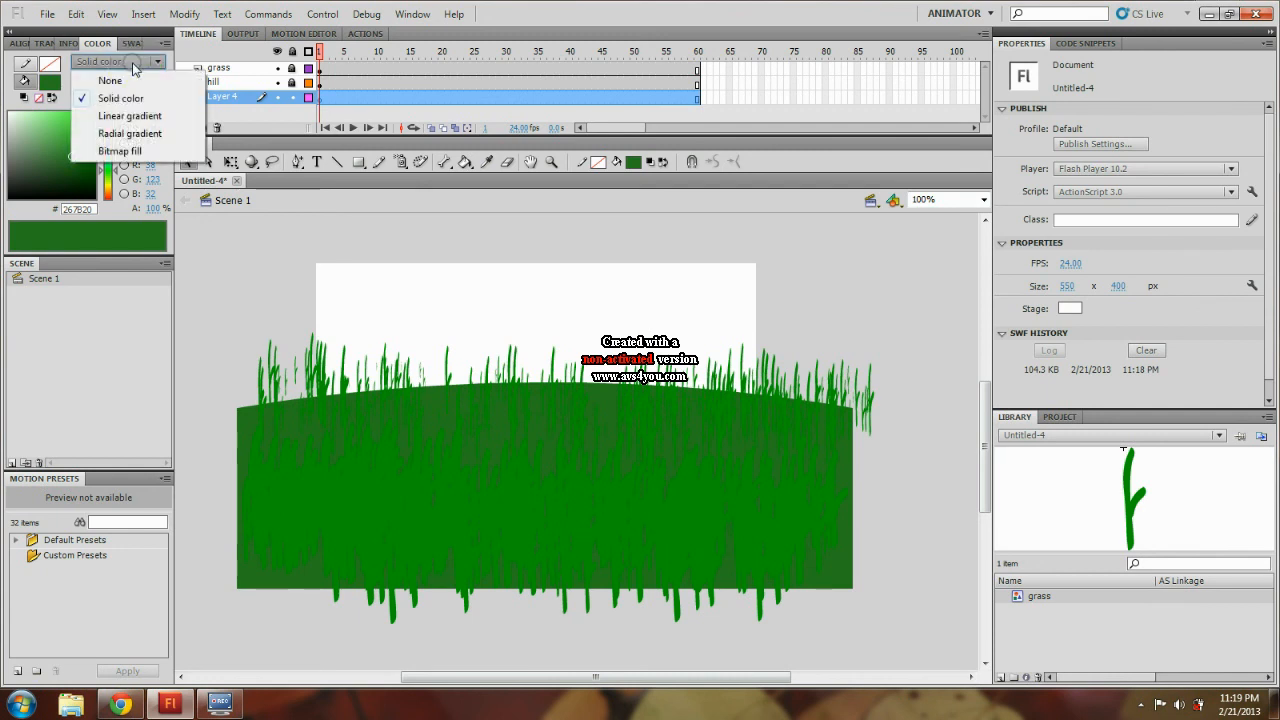
left_click(133, 116)
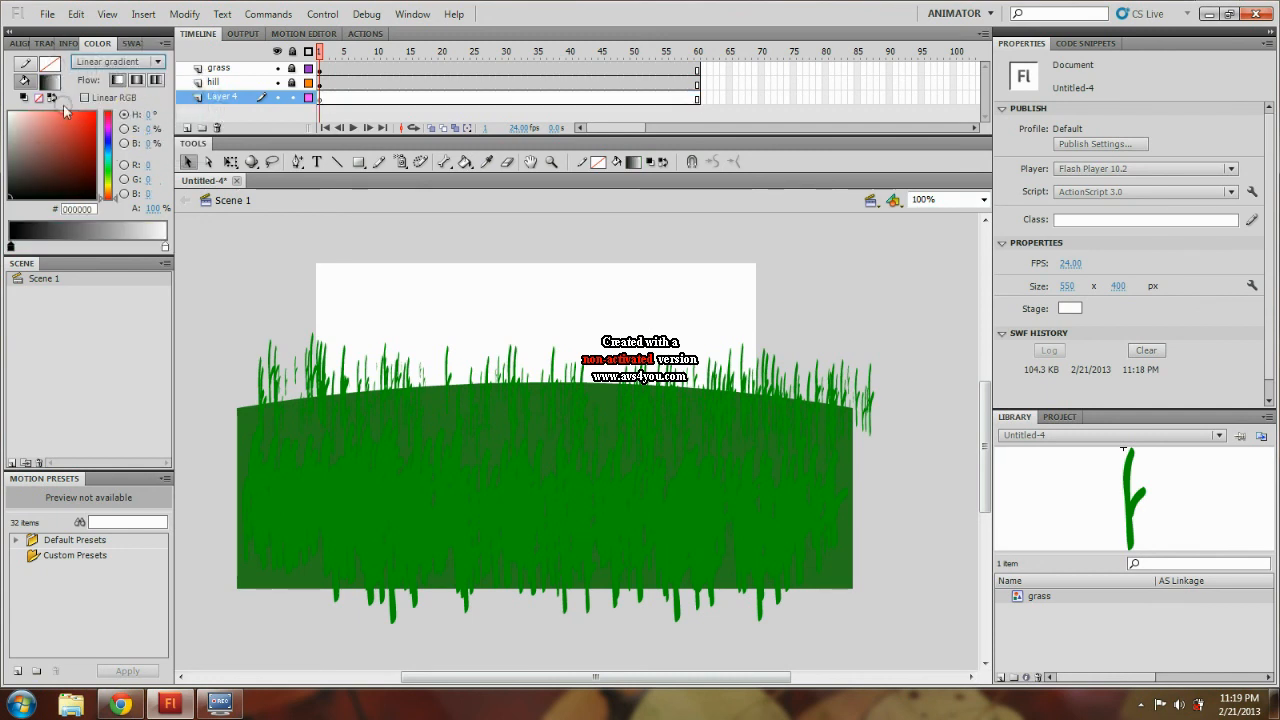
double_click(12, 249)
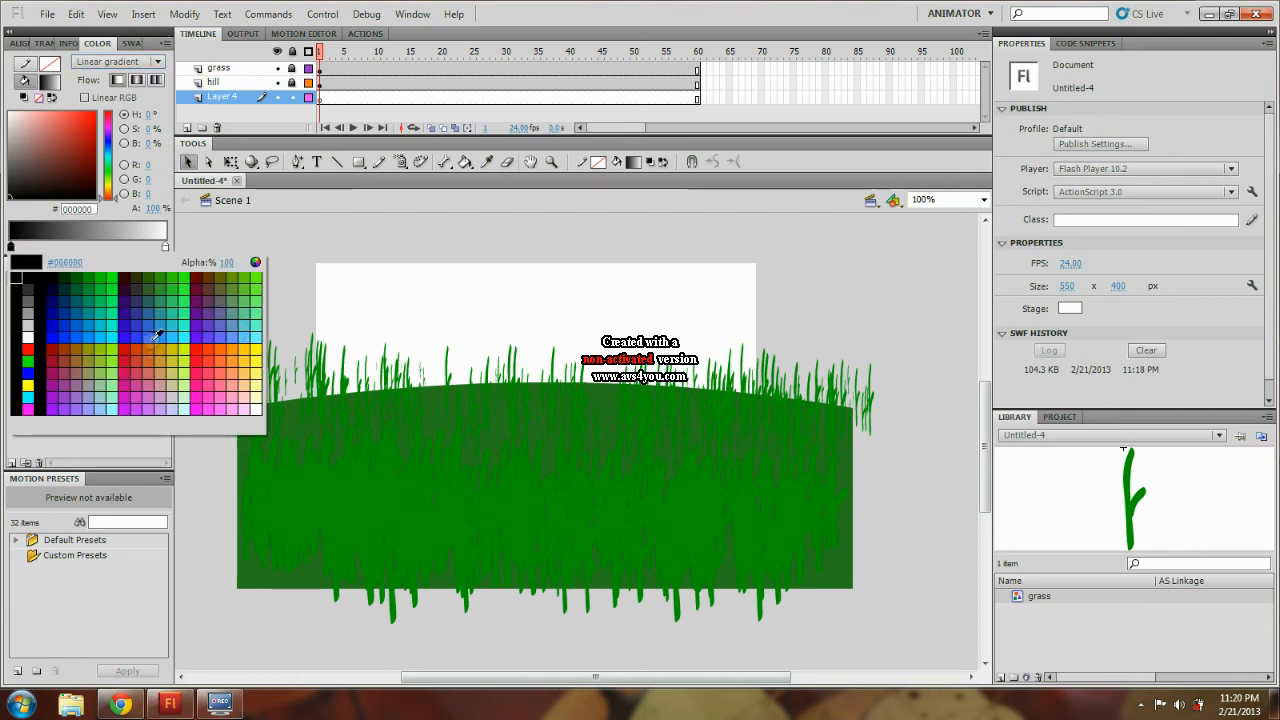
left_click(97, 330)
left_click(165, 247)
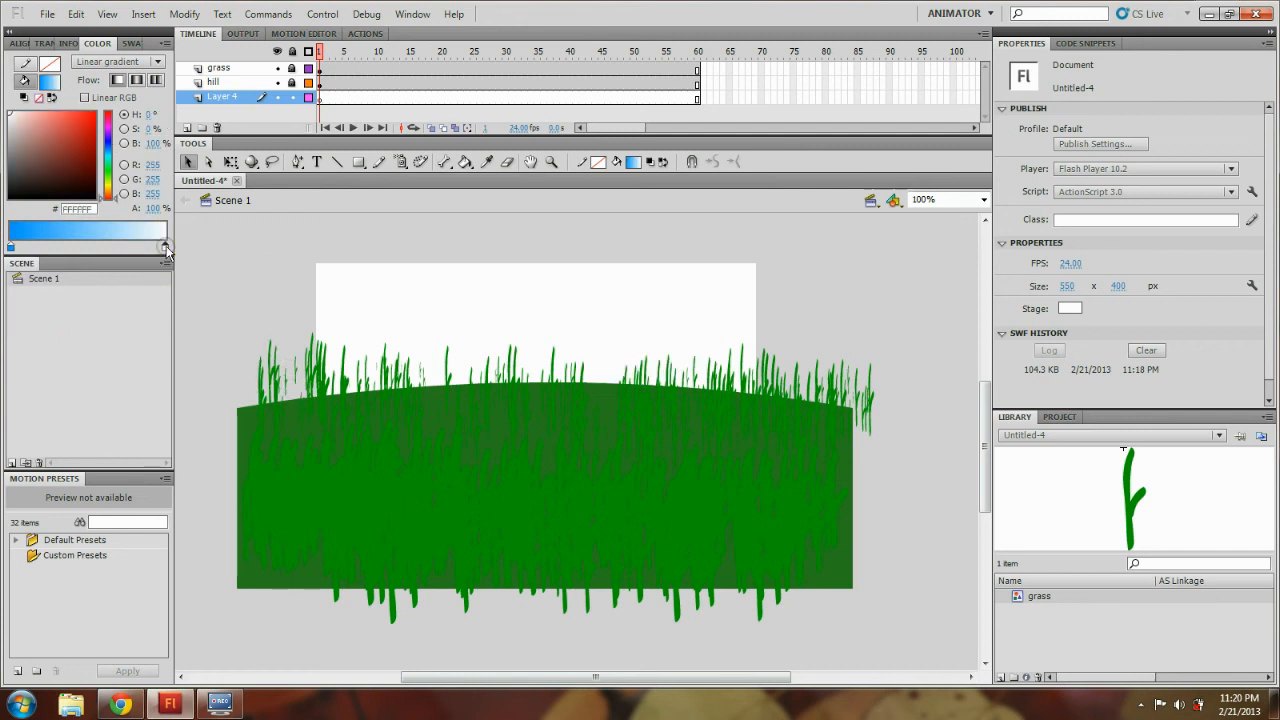
left_click(165, 249)
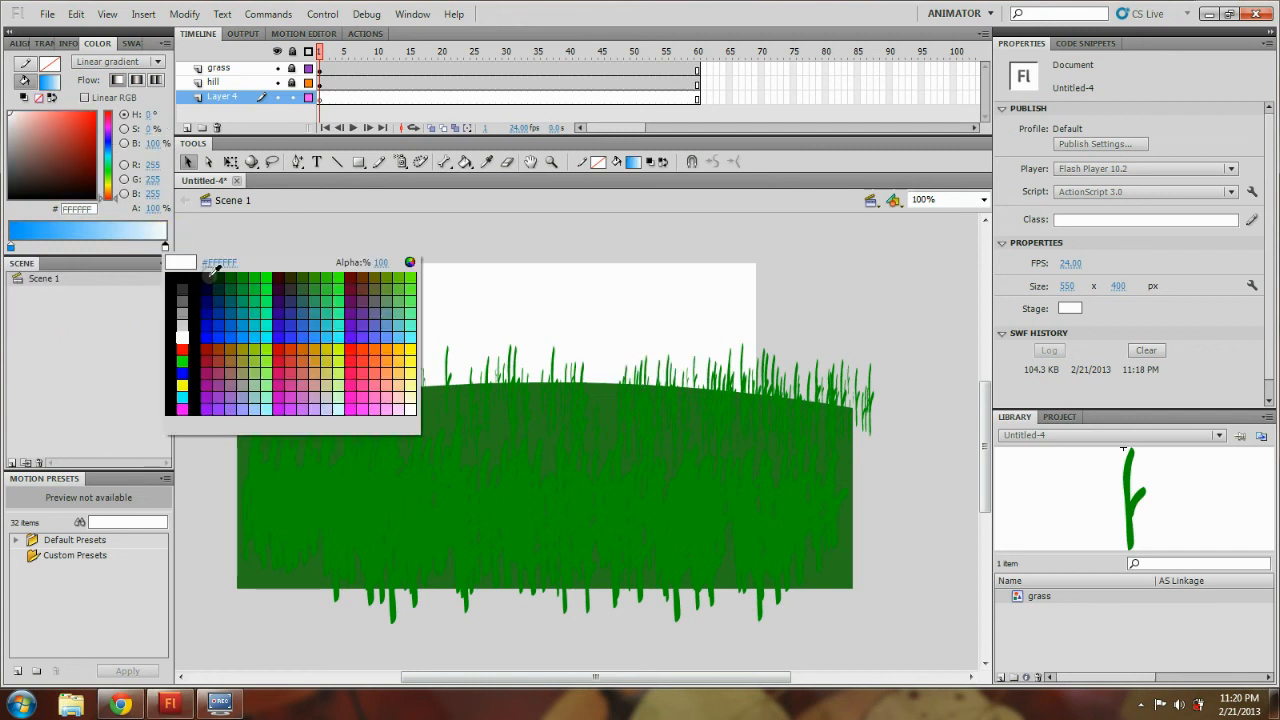
left_click(410, 404)
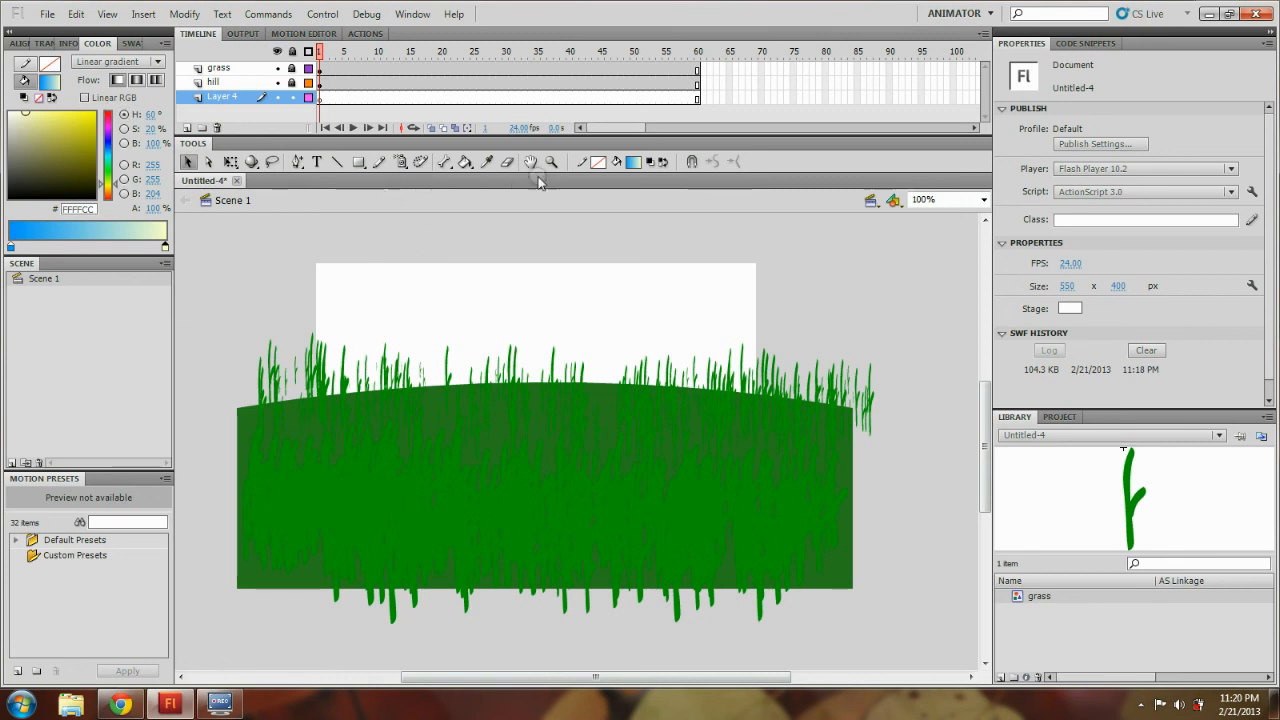
Draw a gradient sky rectangle over the stage and redirect its fill with the Paint Bucket so blue fades downward to pale yellow.
left_click(358, 162)
left_click_drag(301, 248, 780, 554)
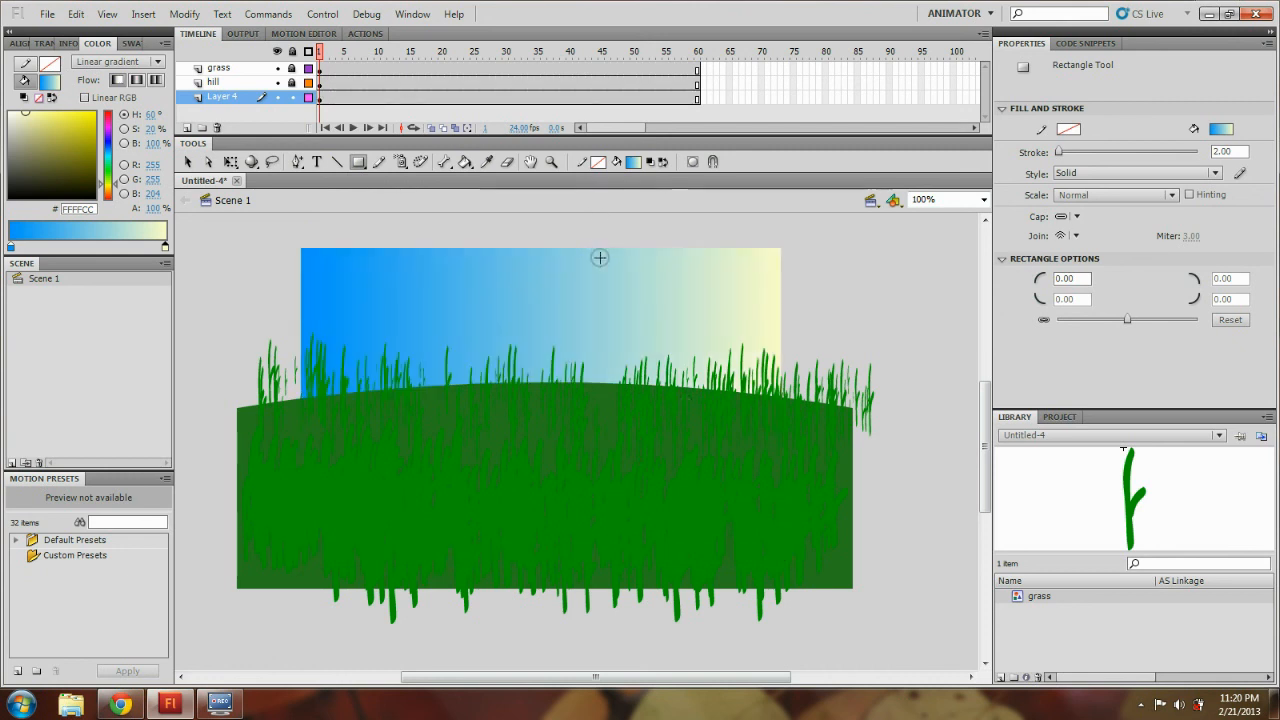
key("k")
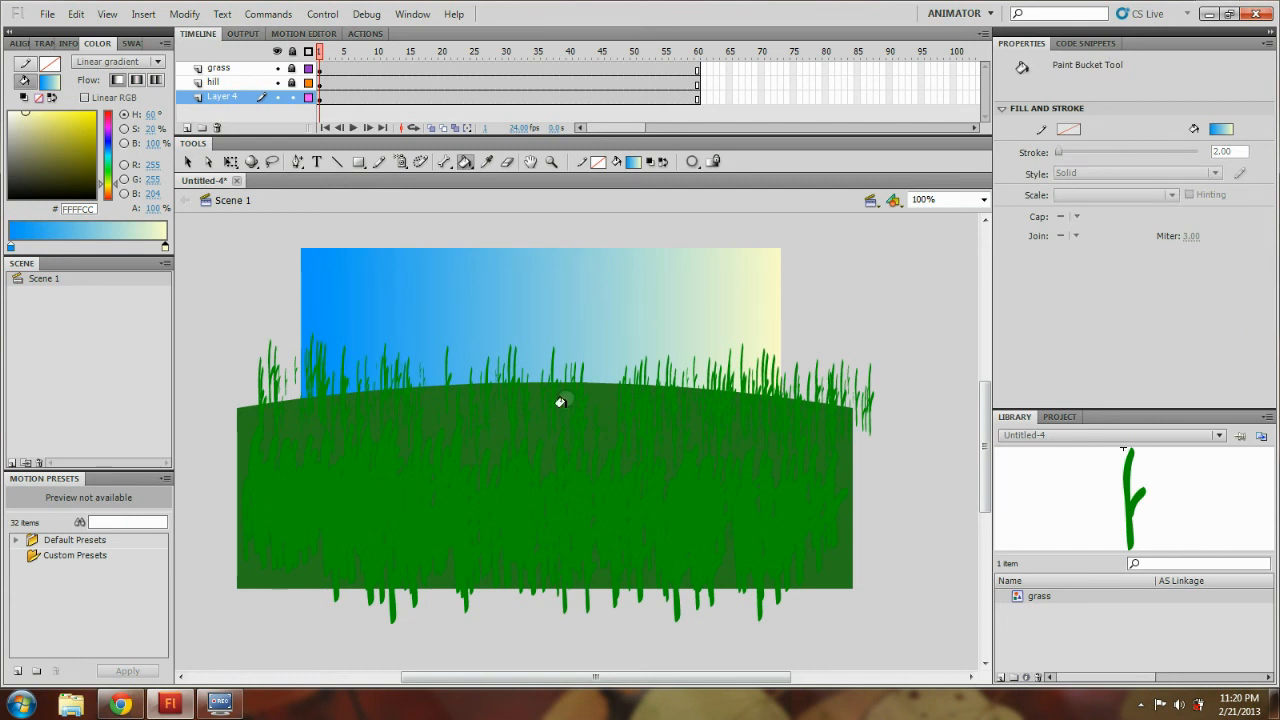
left_click_drag(545, 254, 549, 442)
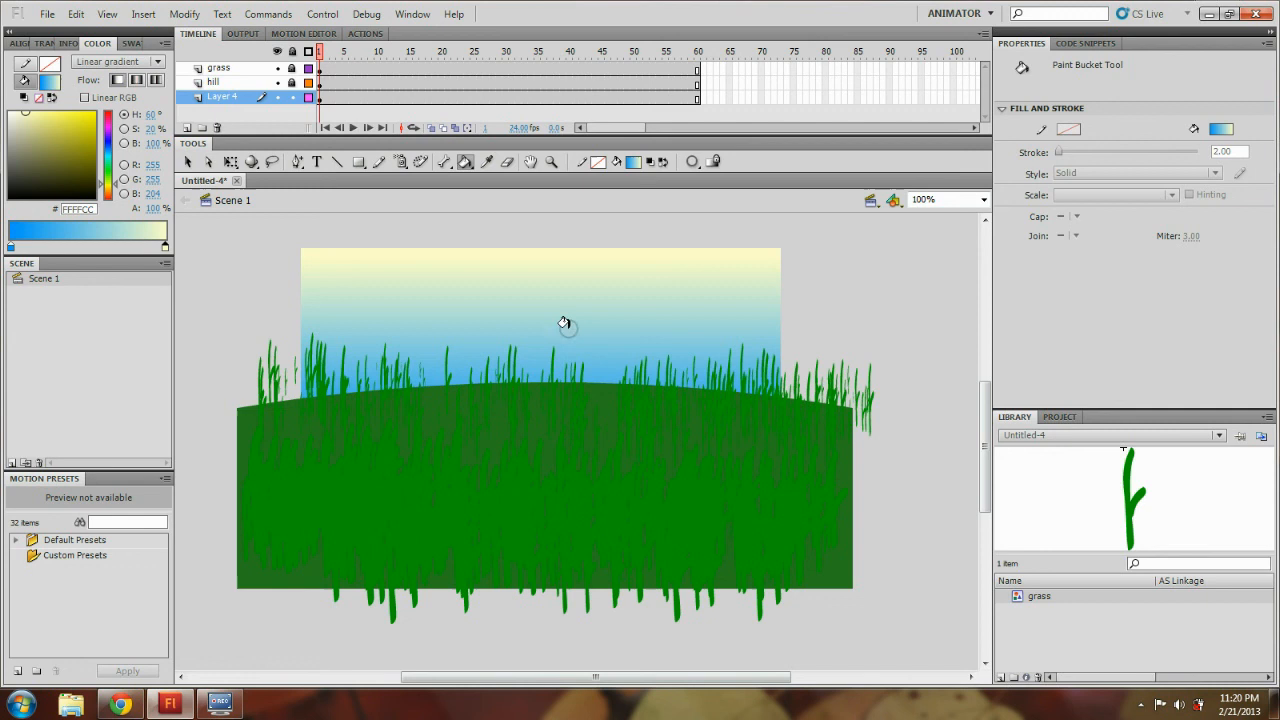
left_click_drag(569, 540, 565, 253)
left_click_drag(554, 390, 552, 256)
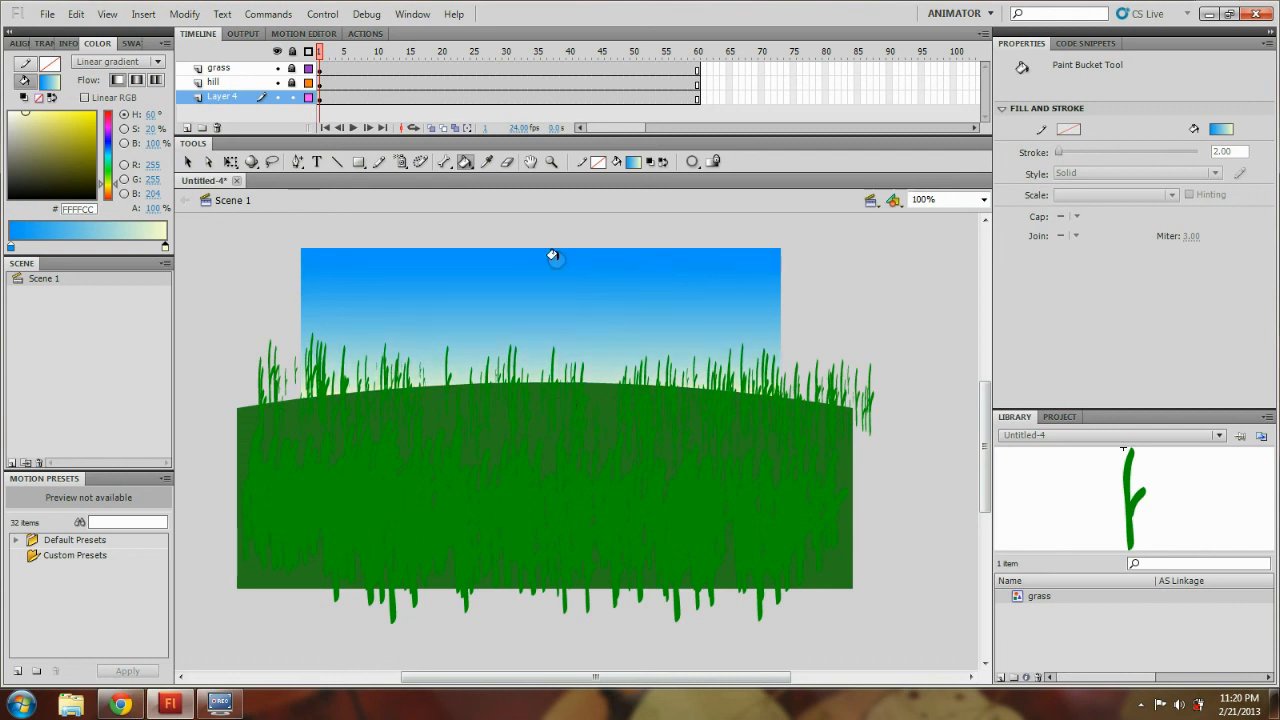
left_click_drag(549, 387, 565, 227)
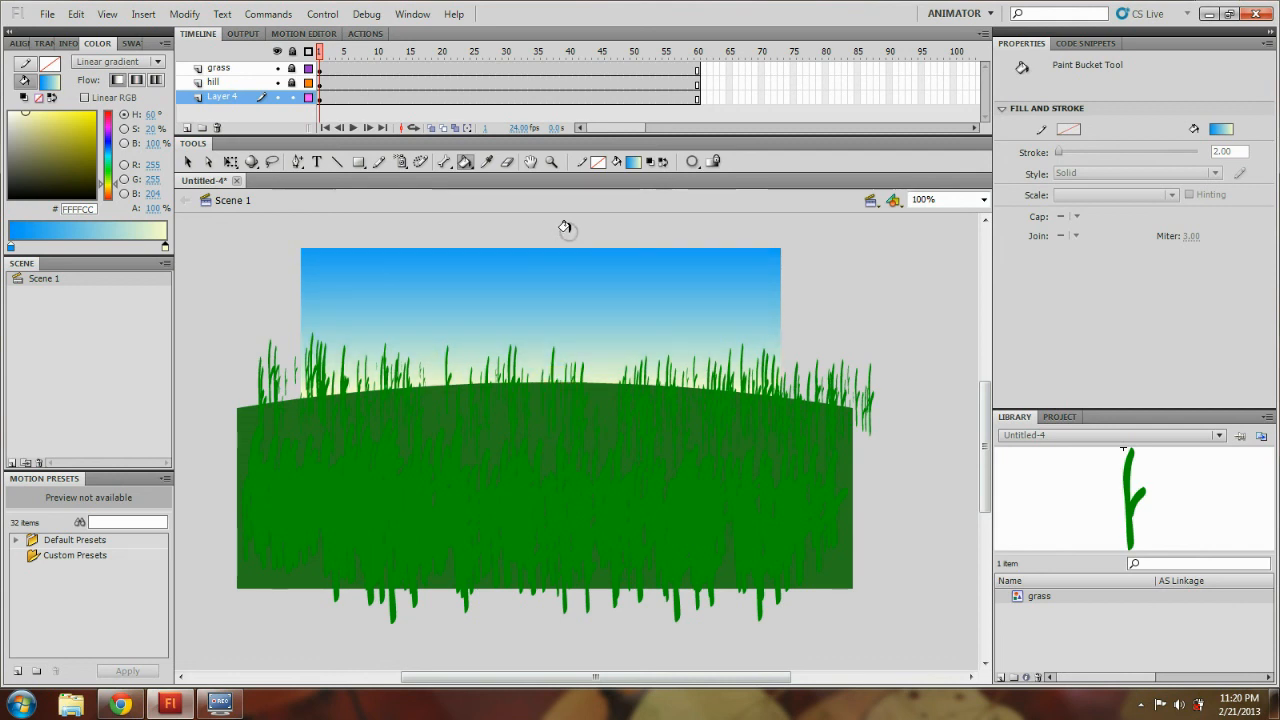
Lock the sky layer and rename it bg, and test the movie.
left_click(292, 98)
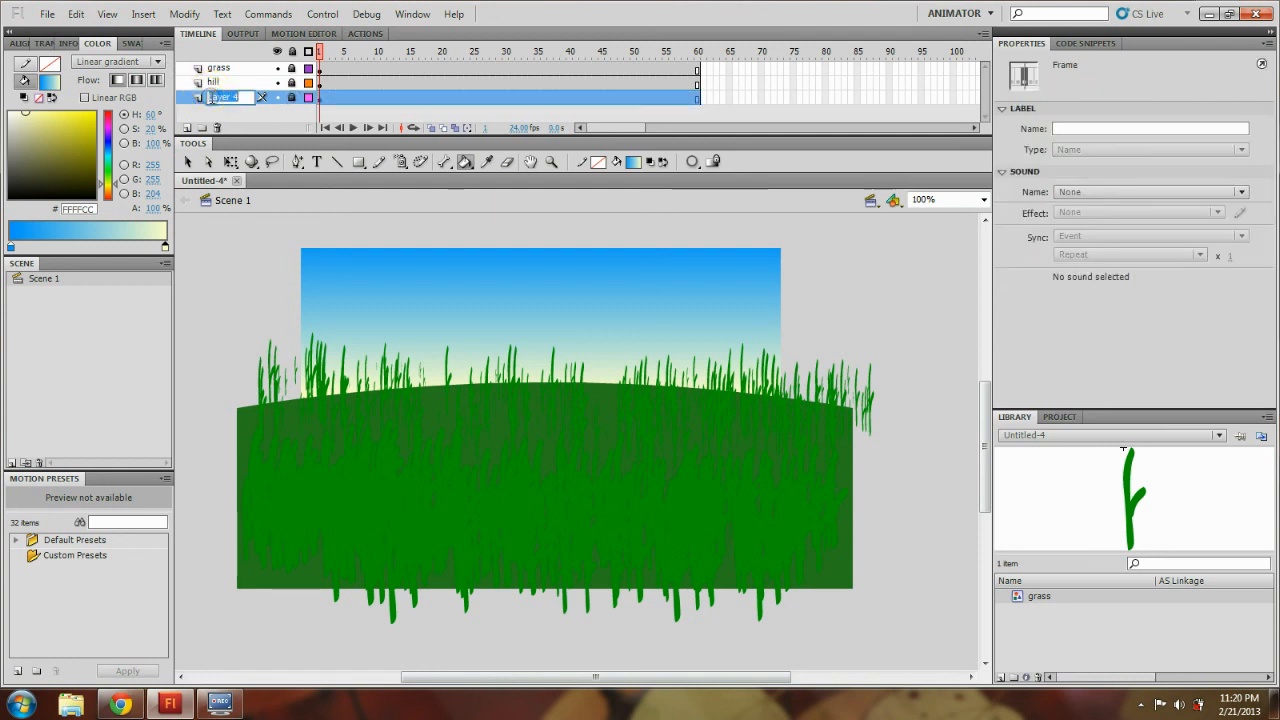
key("Return")
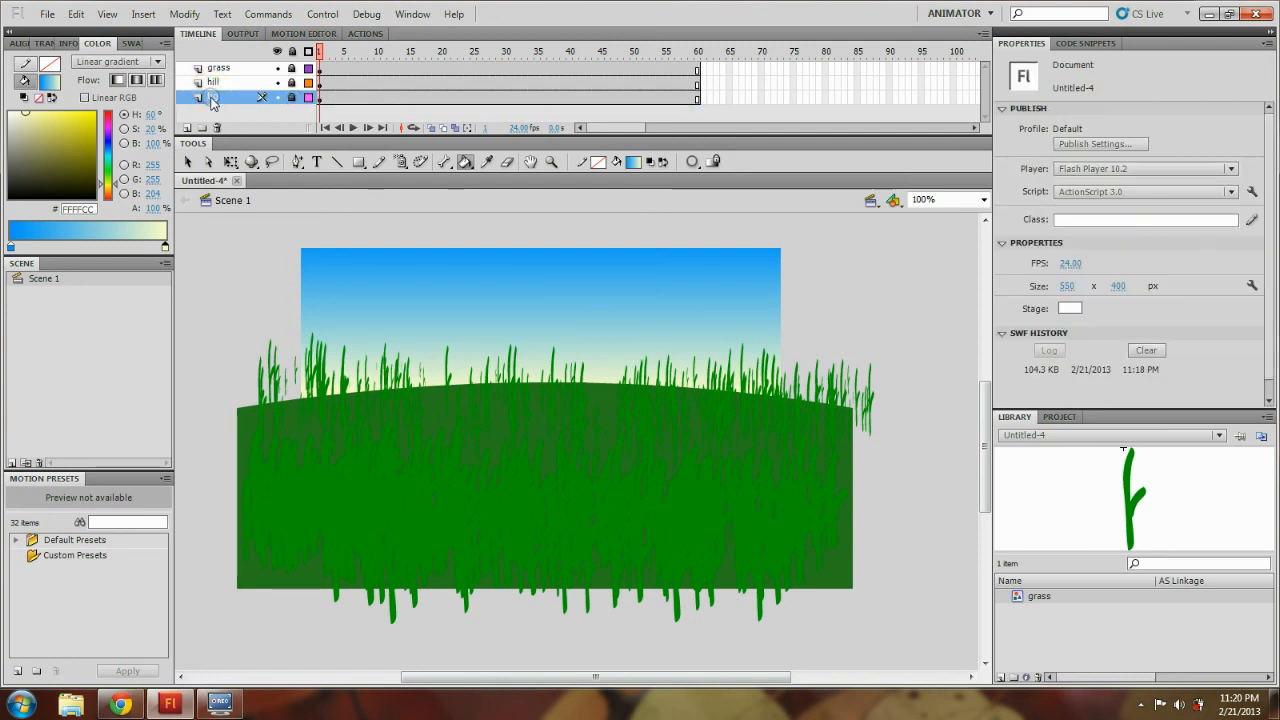
key("ctrl+Return")
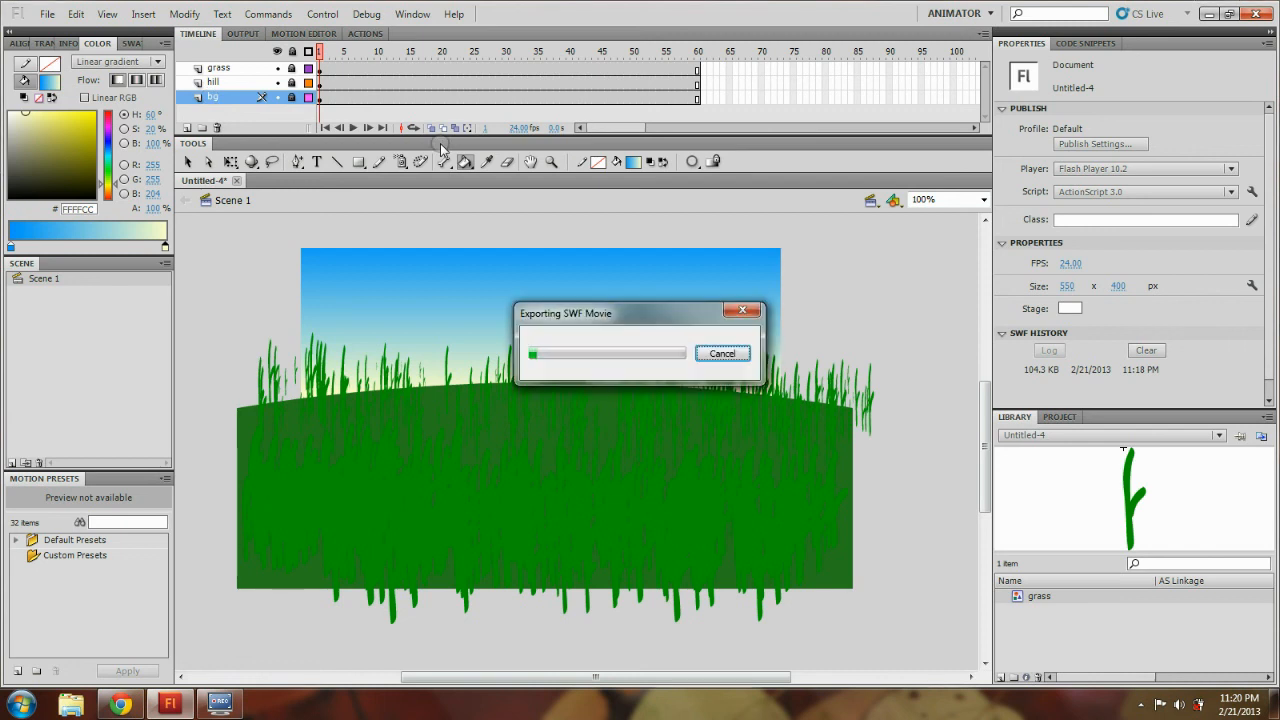